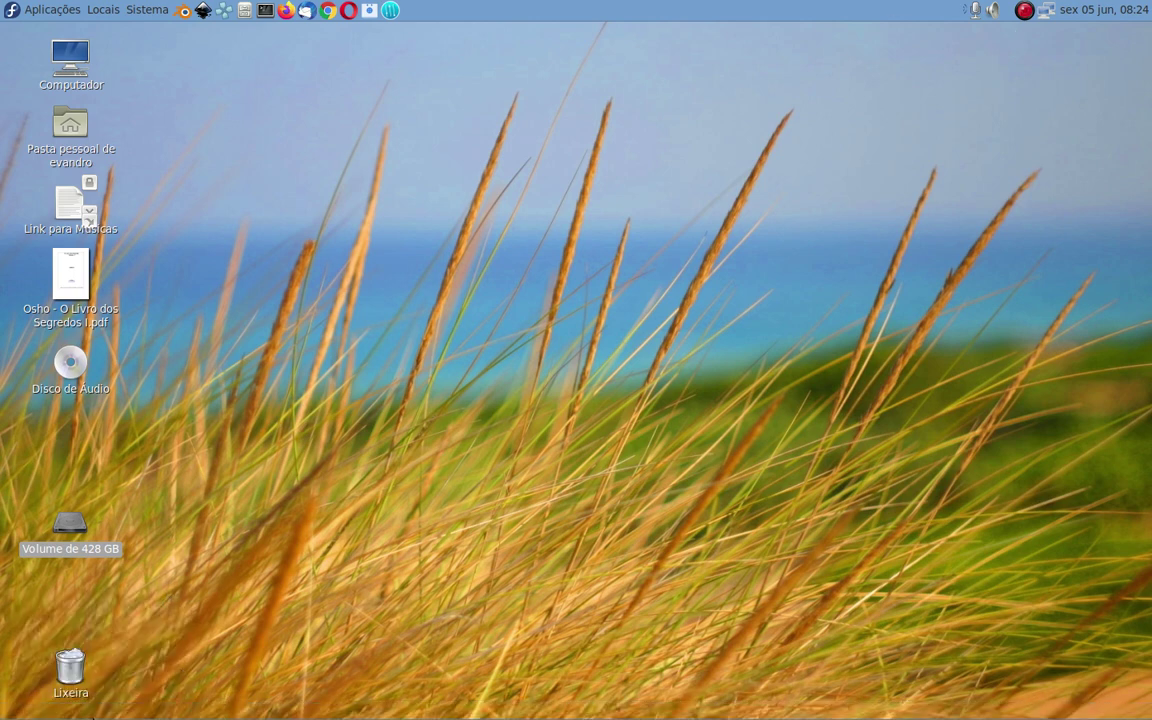
# - Switch to the Chrome window with the Fedora site and review its editions, from Workstation and Server to Spins, Labs and Alt Downloads
pyautogui.moveTo(99, 716)
pyautogui.click(110, 709)
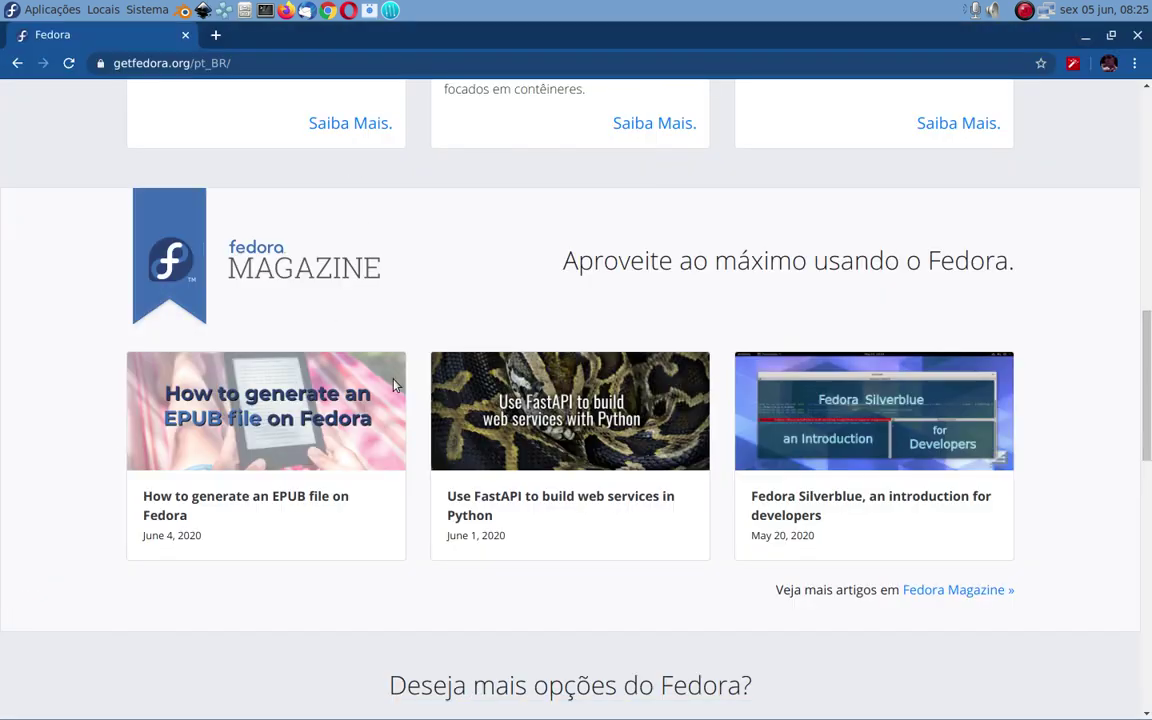
pyautogui.scroll(12, 1147, 89)
pyautogui.scroll(-1, 1147, 89)
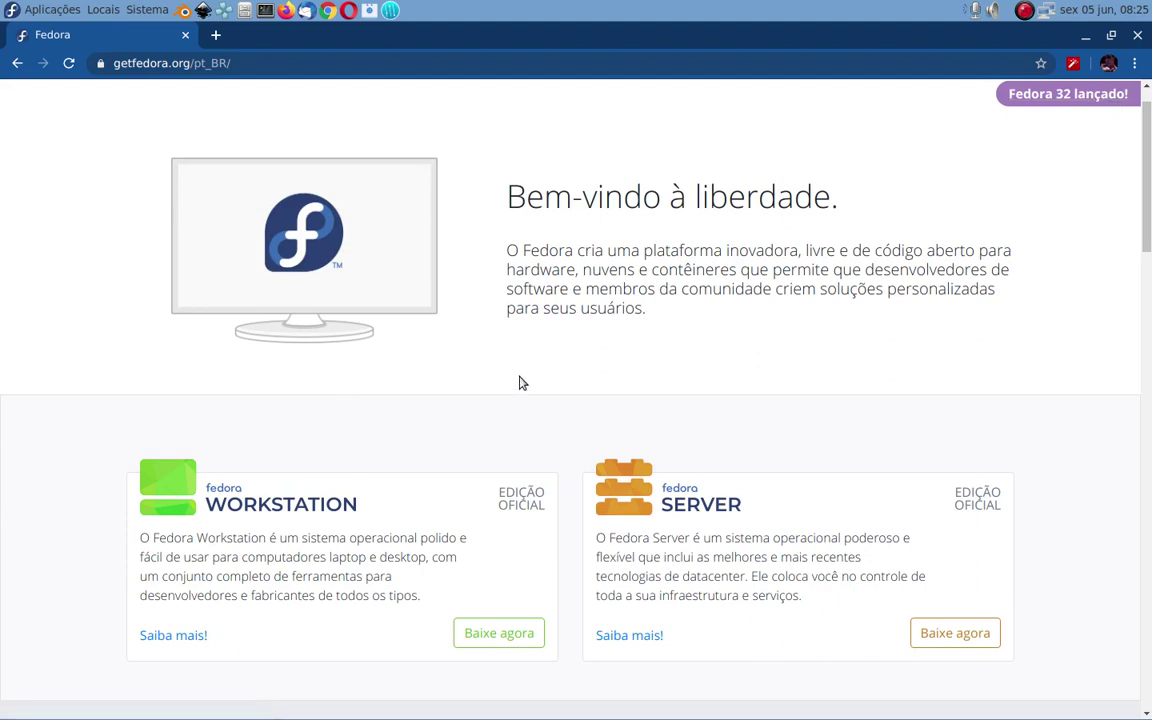
pyautogui.scroll(-2, 519, 383)
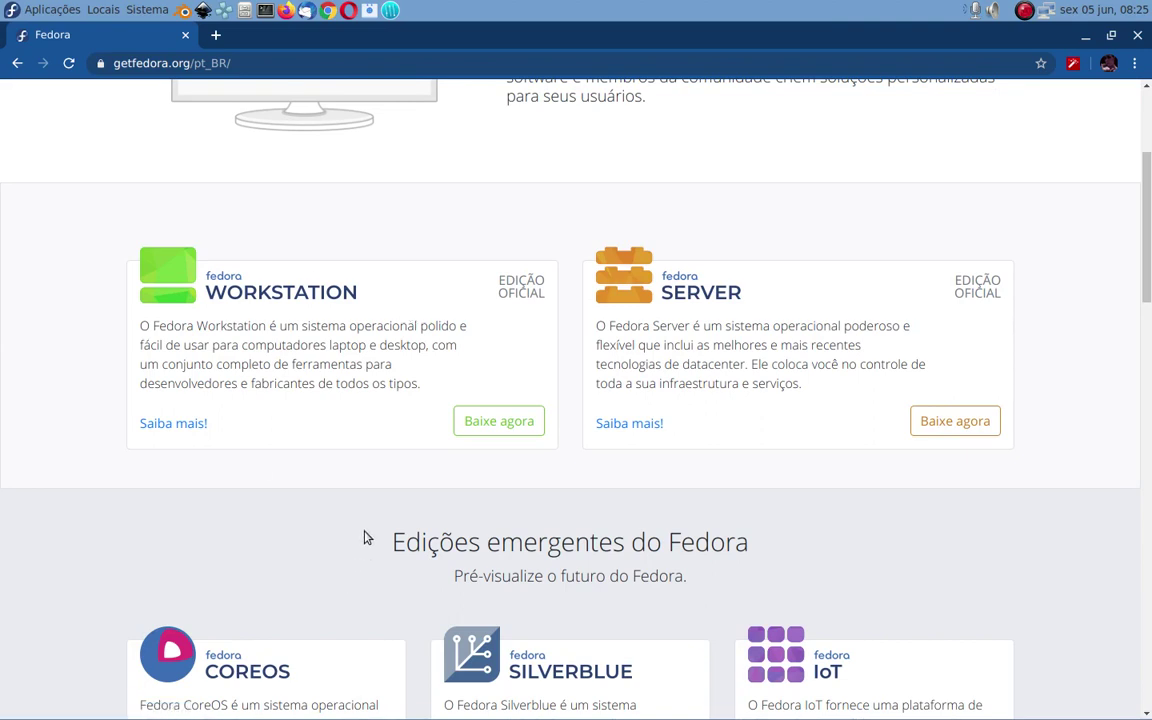
pyautogui.scroll(-1, 275, 509)
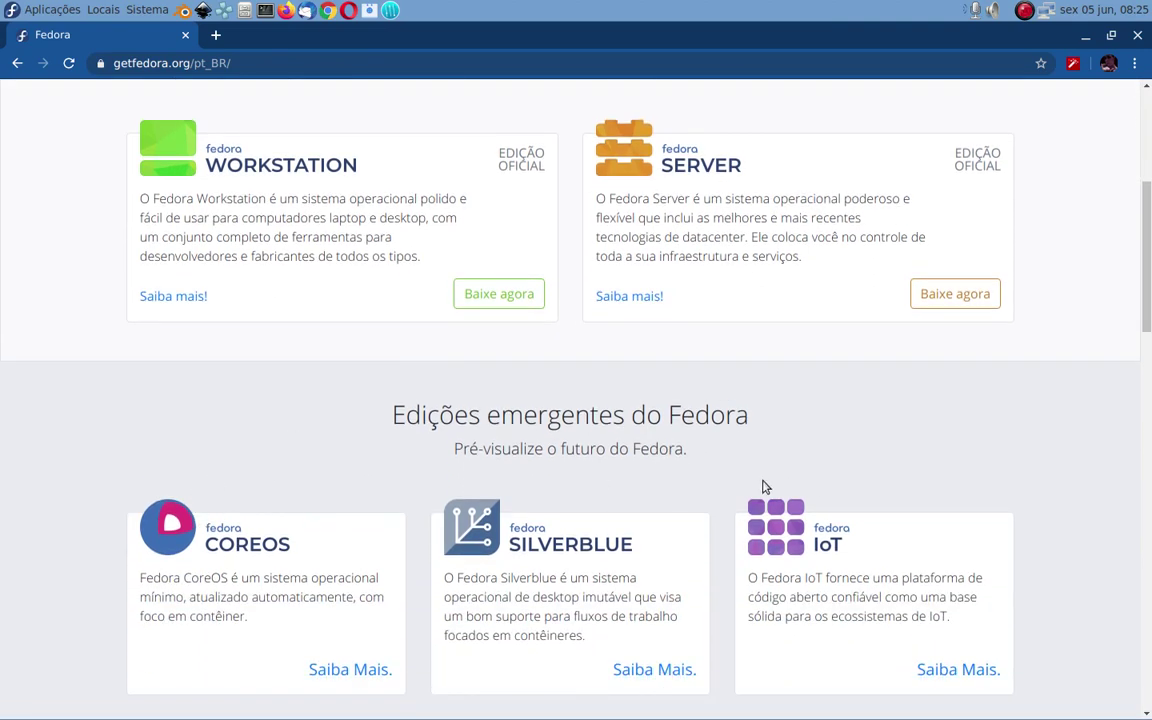
pyautogui.scroll(-2, 762, 487)
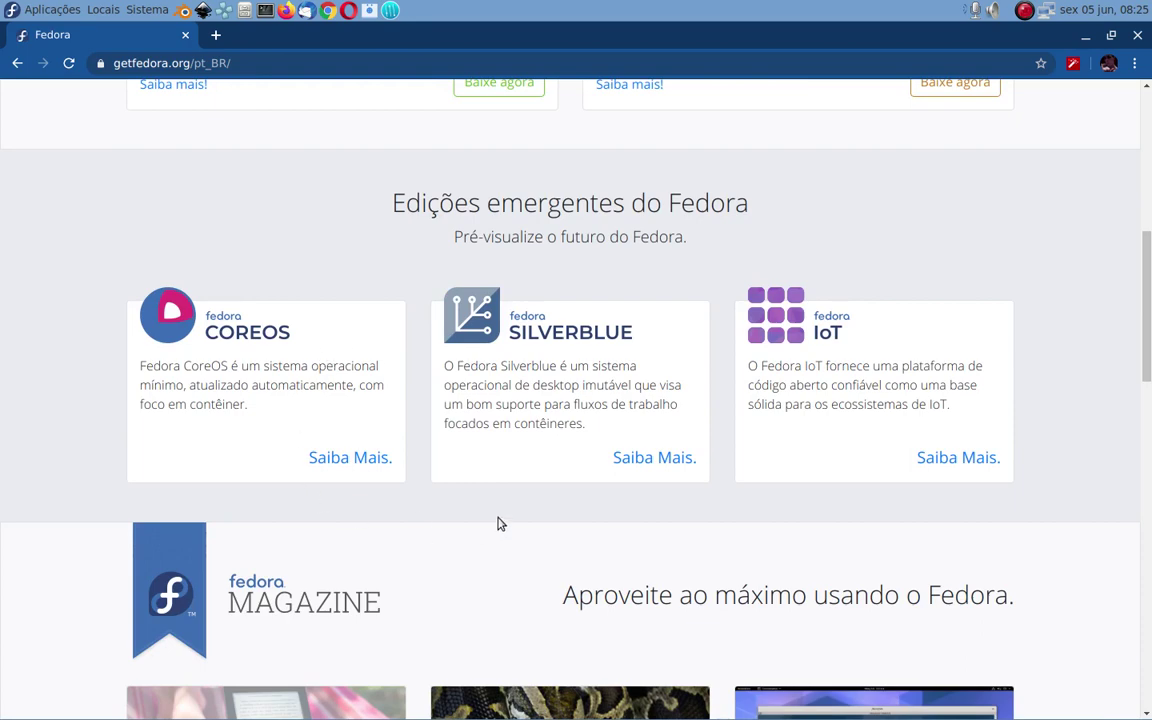
pyautogui.scroll(-8, 500, 524)
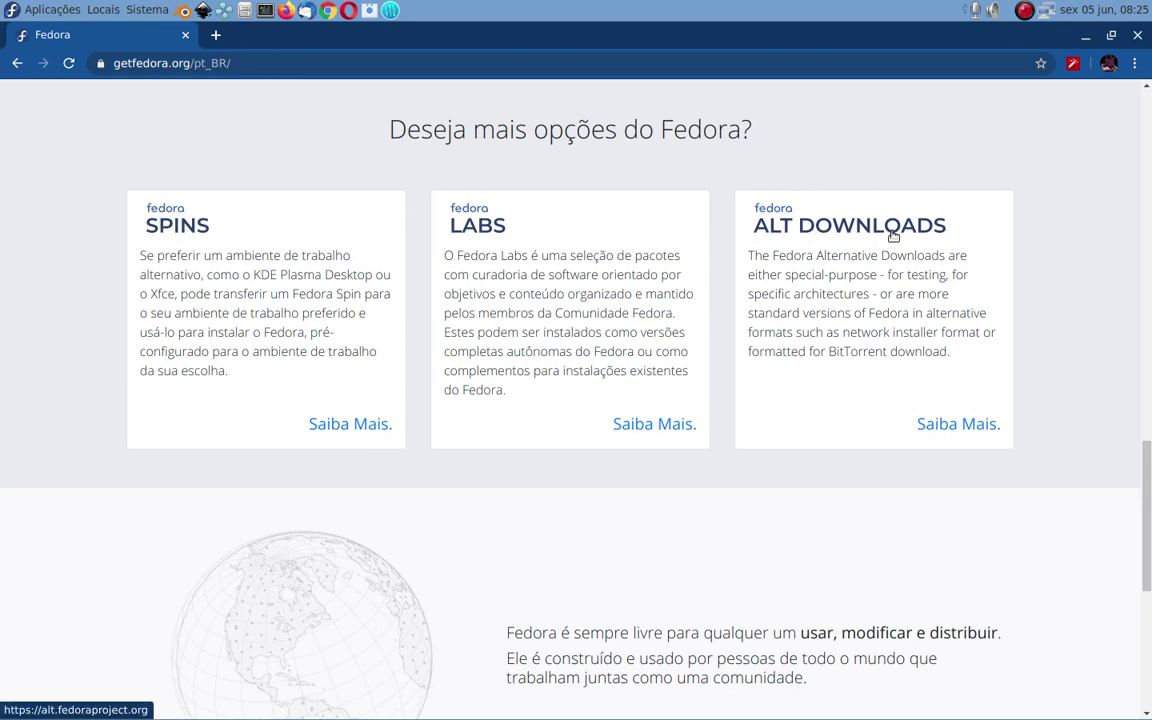
# - Open the Fedora Alt Downloads page and review its network installer, BitTorrent, alternative architecture and Cloud Base sections
pyautogui.click(838, 226)
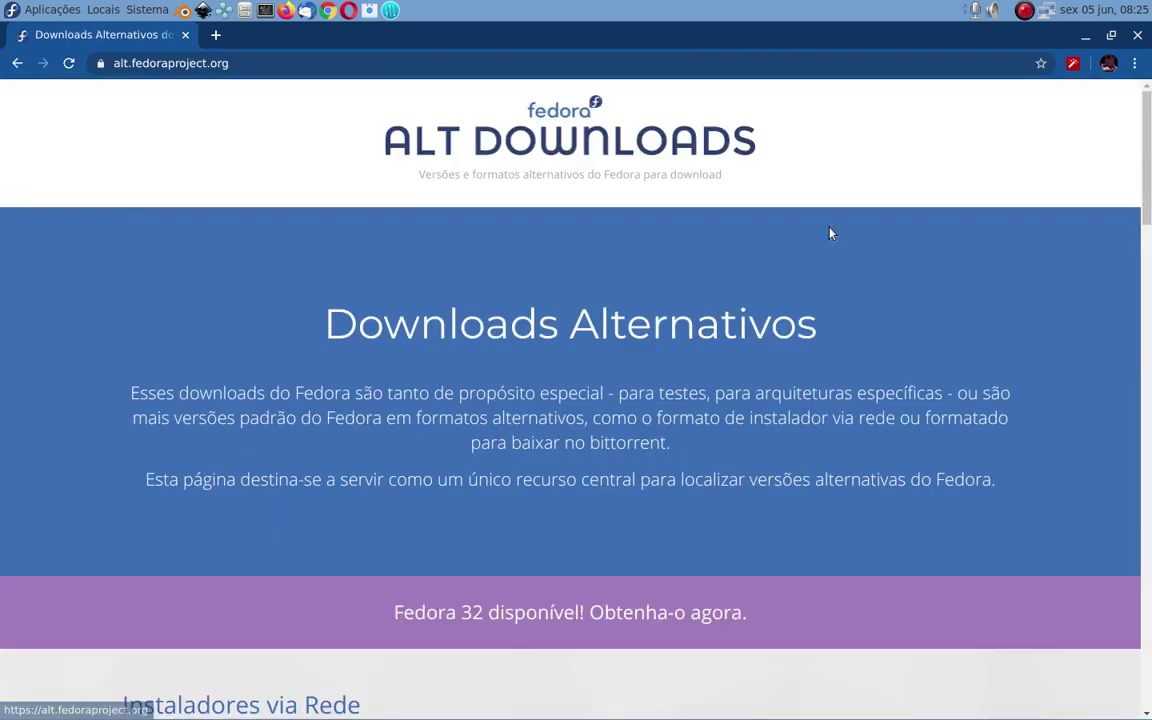
pyautogui.scroll(-5, 266, 420)
pyautogui.scroll(-7, 415, 271)
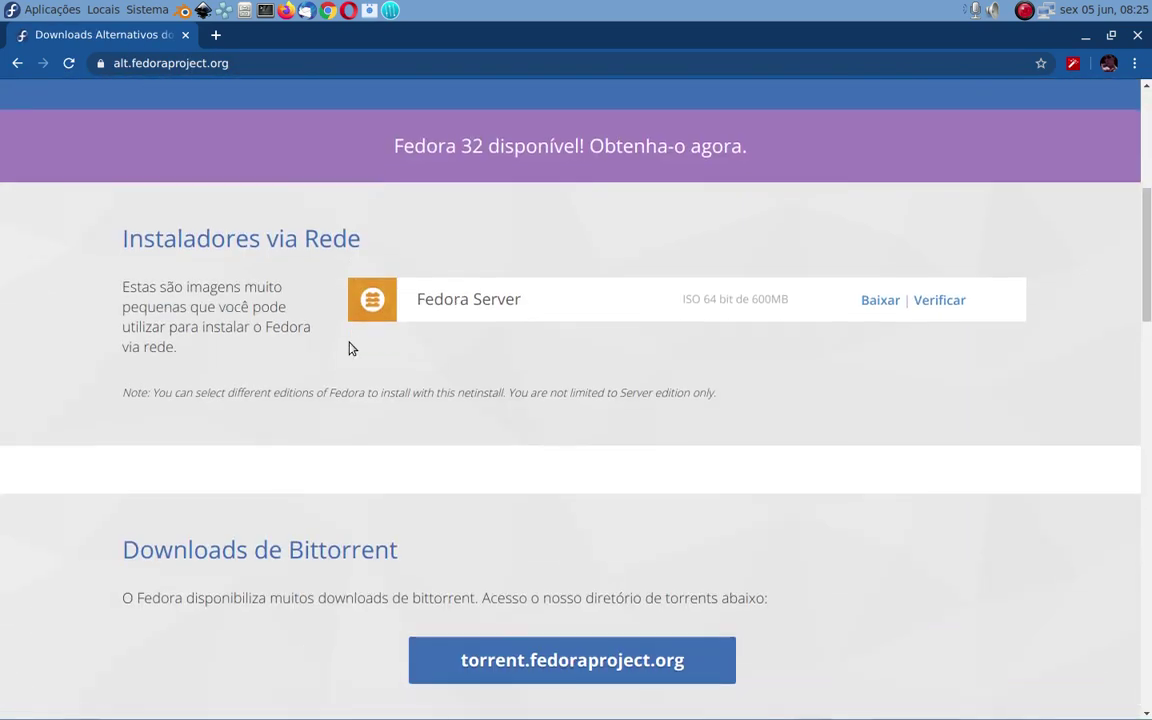
pyautogui.scroll(-4, 532, 311)
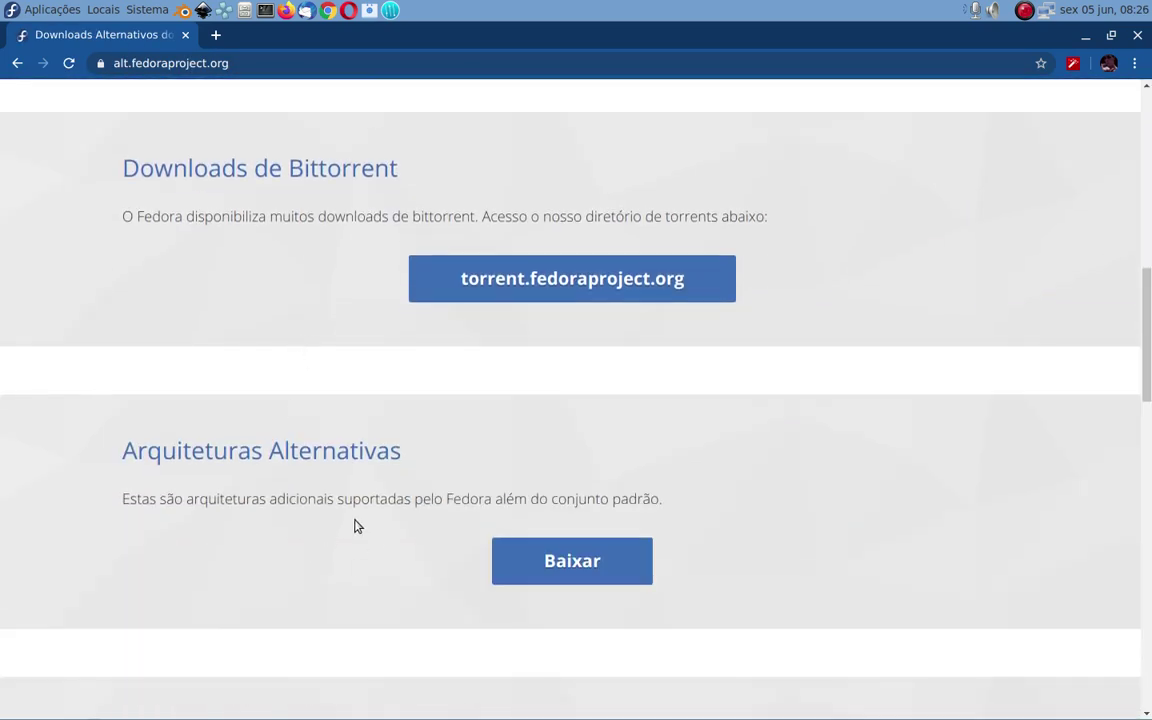
pyautogui.scroll(-4, 427, 478)
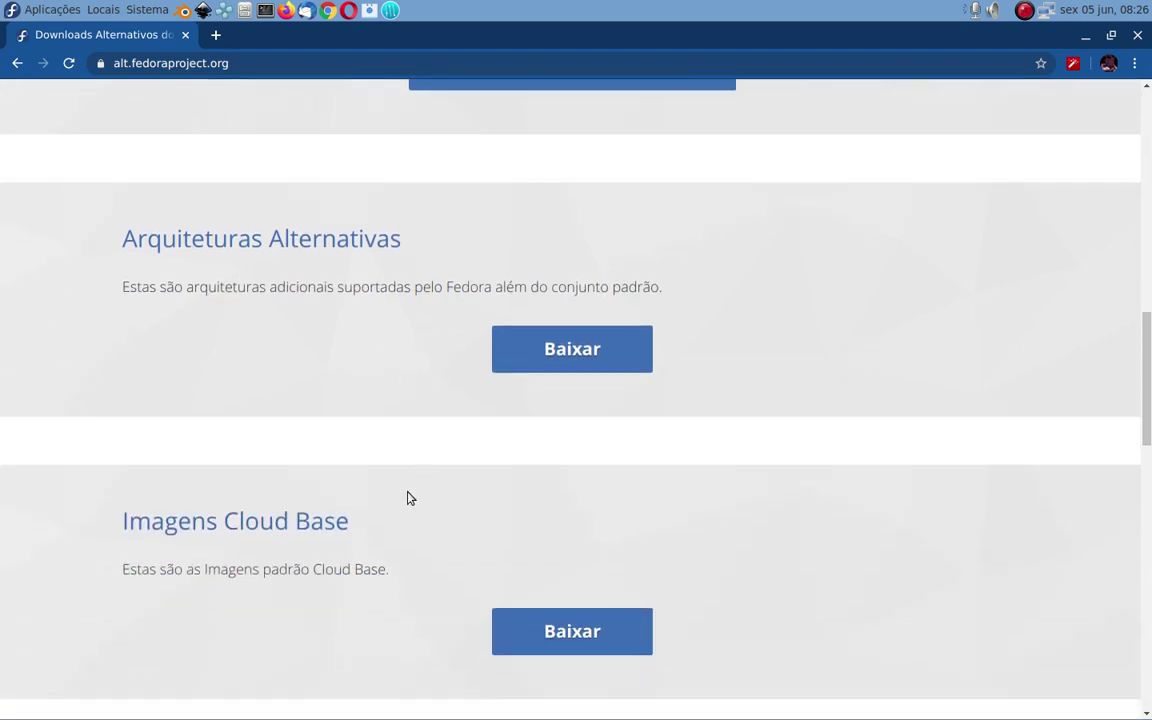
pyautogui.scroll(5, 406, 496)
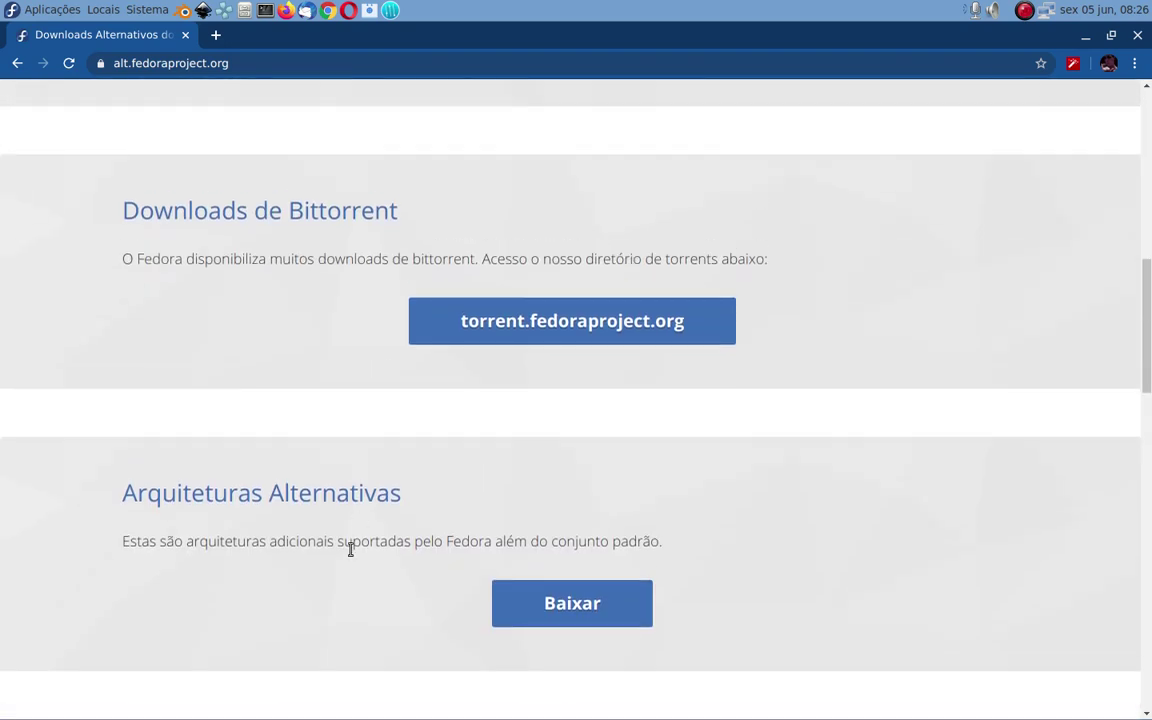
# - Open the torrent.fedoraproject.org link in a new tab and switch to that tab
pyautogui.rightClick(540, 329)
pyautogui.click(550, 337)
pyautogui.click(267, 32)
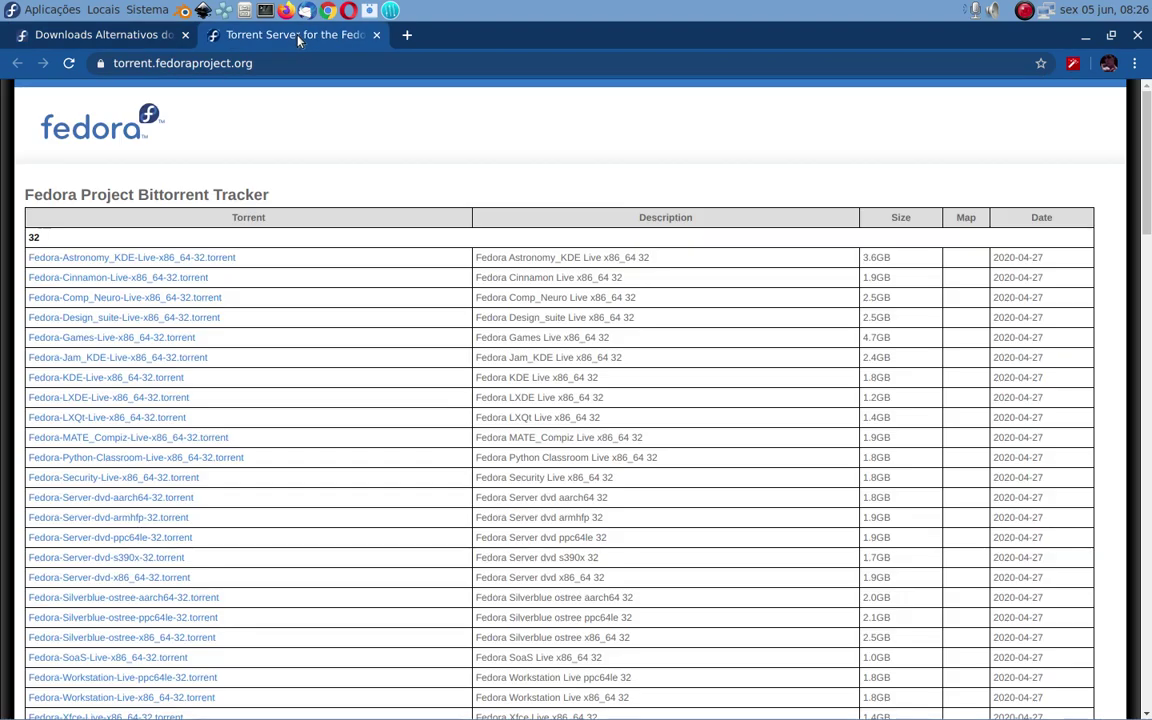
# - Examine the Fedora torrent list, comparing the desktop, Server, Silverblue and Workstation images offered under releases 32, 32_Beta and 31
pyautogui.scroll(-2, 127, 395)
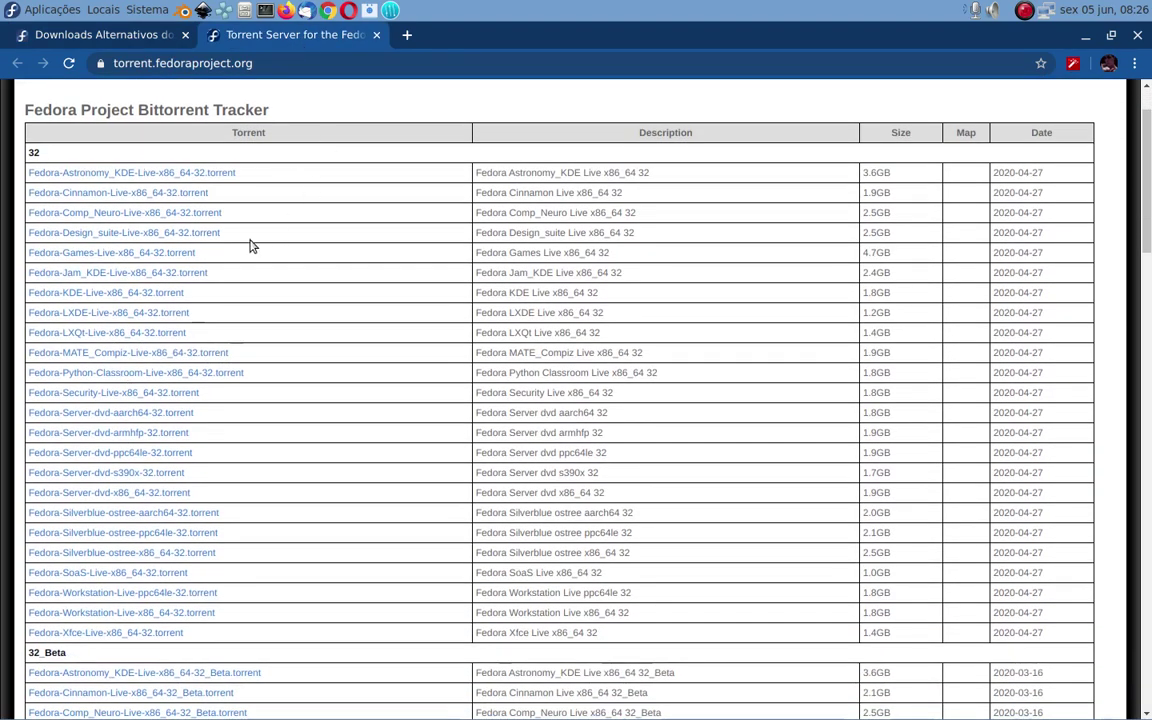
pyautogui.scroll(-1, 98, 224)
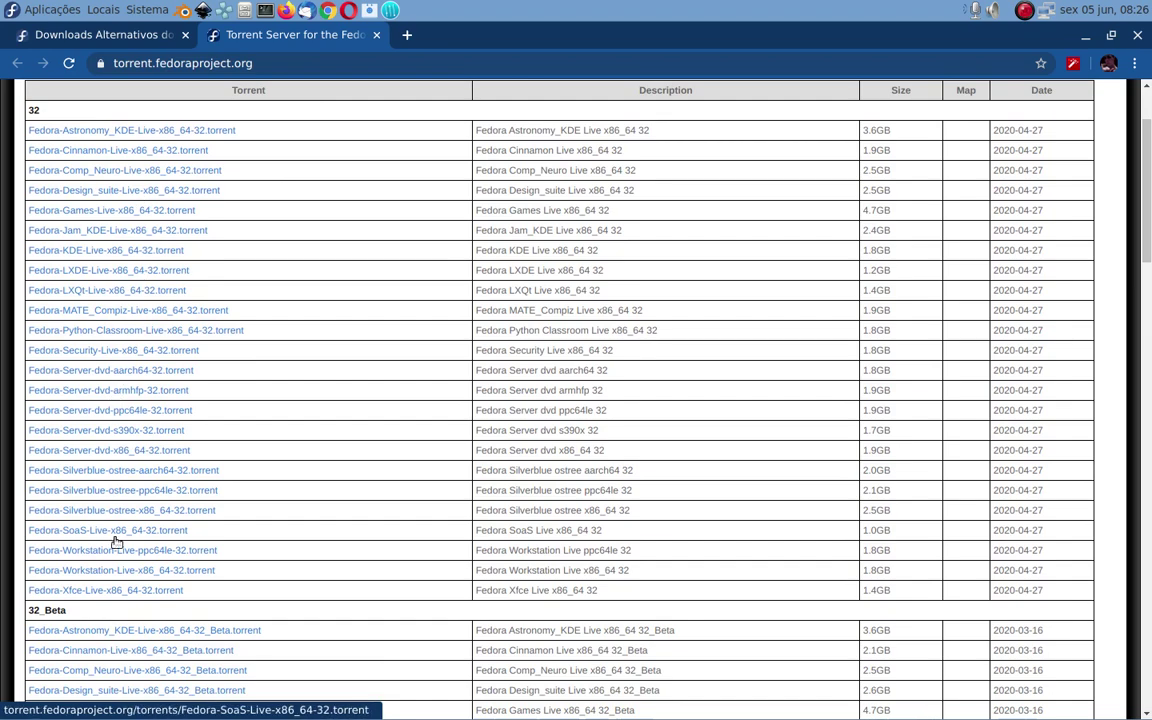
pyautogui.scroll(-5, 105, 510)
pyautogui.scroll(-2, 106, 320)
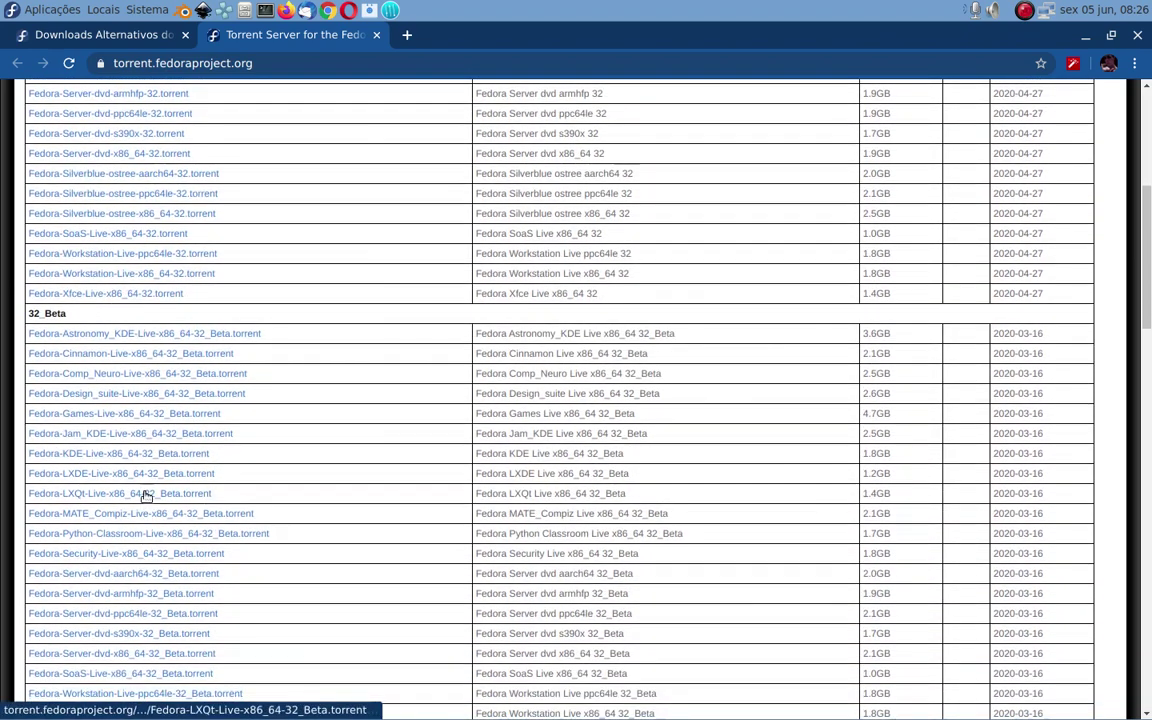
pyautogui.scroll(5, 110, 340)
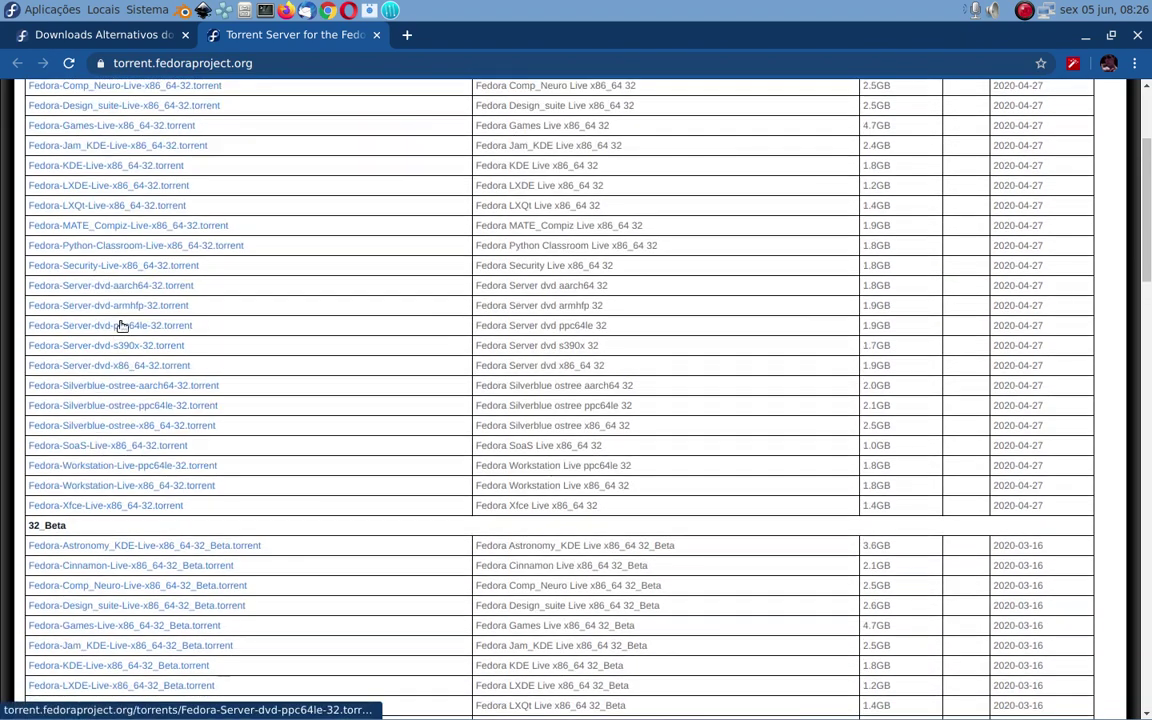
pyautogui.scroll(-2, 121, 324)
pyautogui.scroll(4, 152, 440)
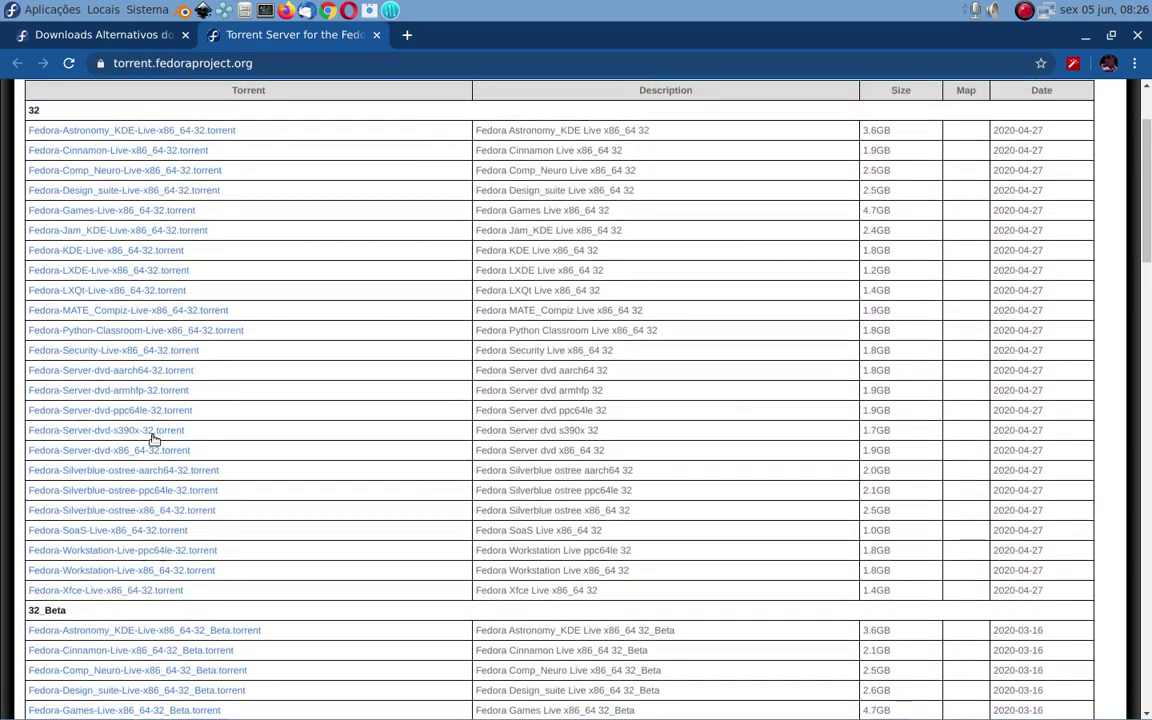
pyautogui.scroll(-10, 129, 430)
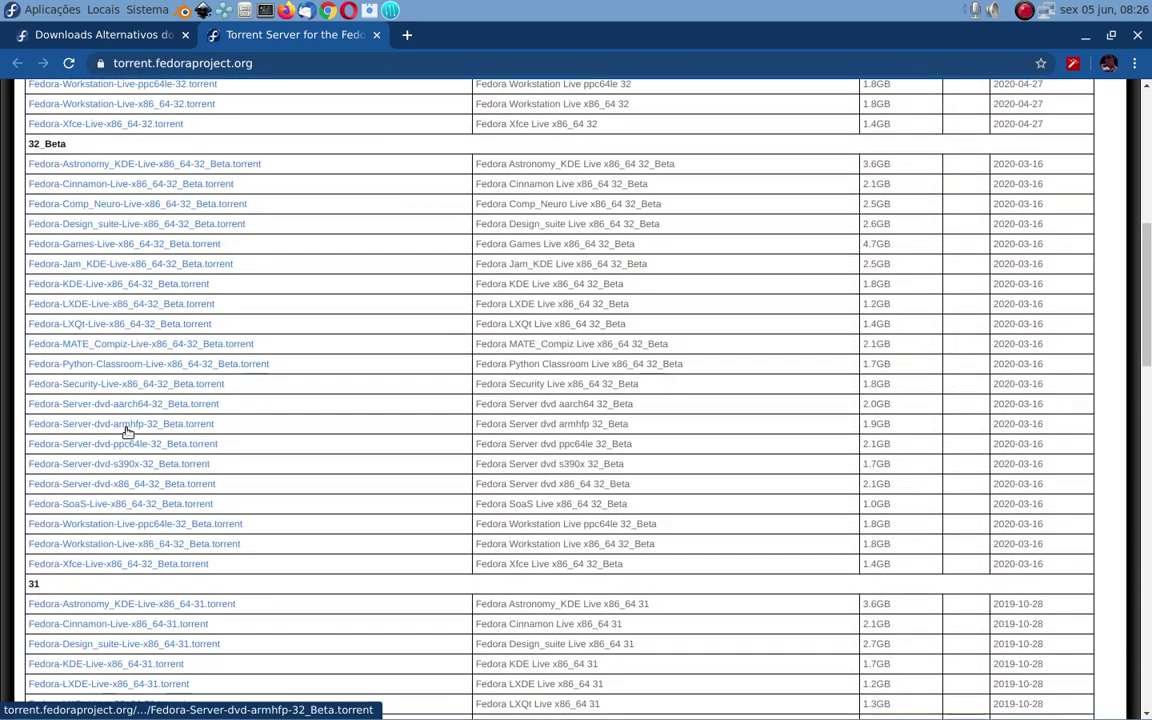
pyautogui.scroll(8, 120, 484)
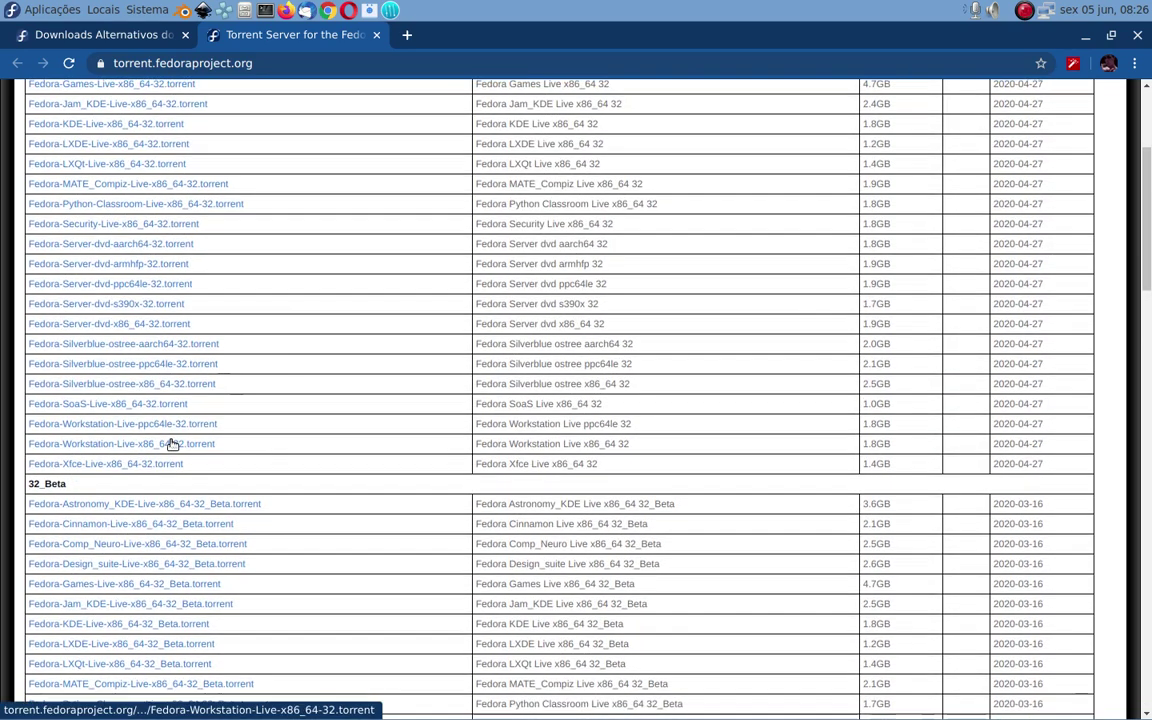
pyautogui.scroll(4, 118, 370)
pyautogui.scroll(1, 118, 370)
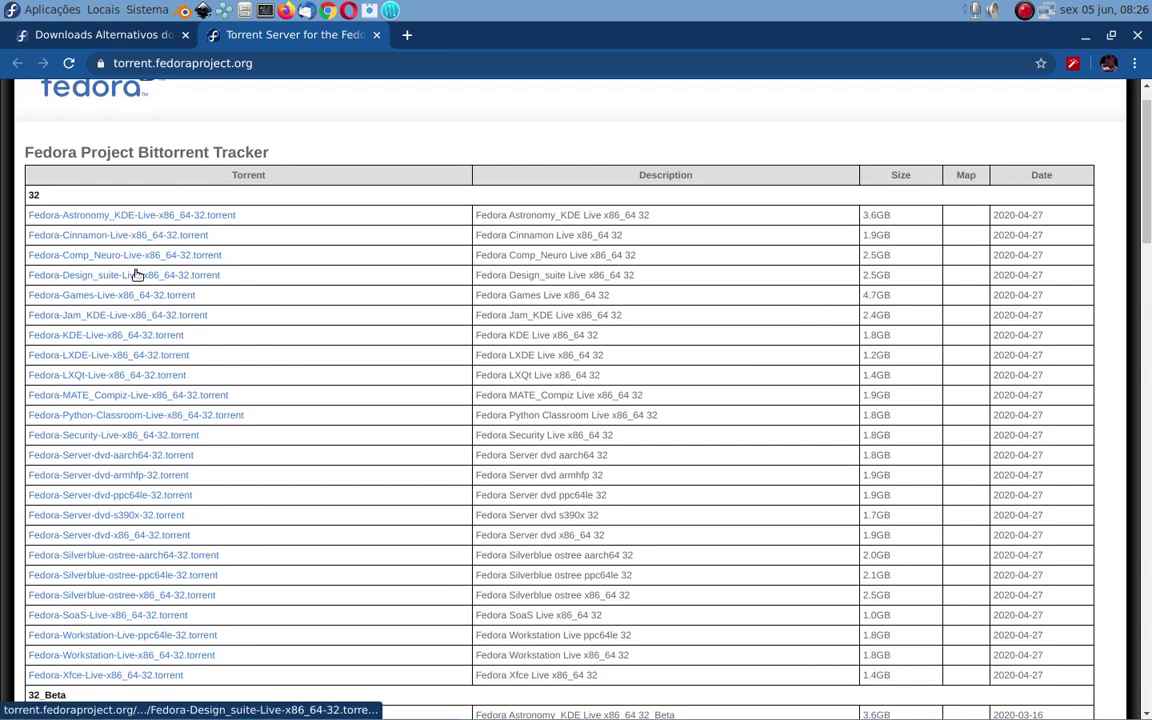
pyautogui.scroll(-8, 137, 281)
pyautogui.scroll(-3, 137, 281)
pyautogui.scroll(-5, 130, 265)
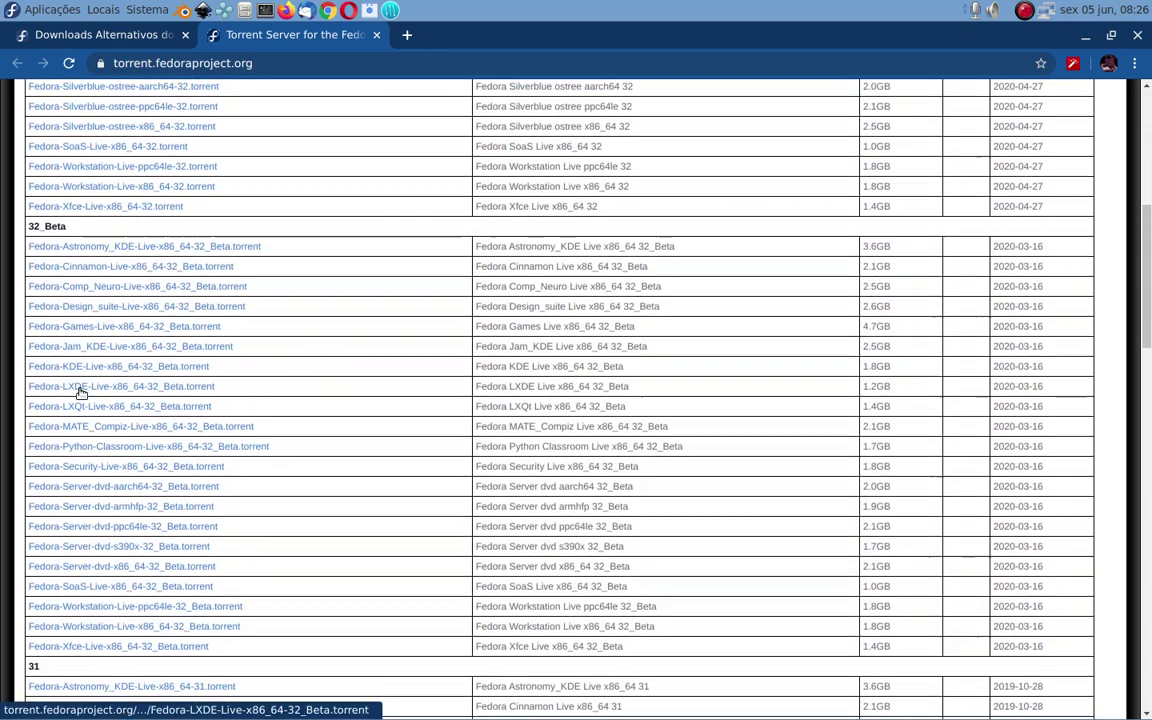
pyautogui.scroll(4, 120, 428)
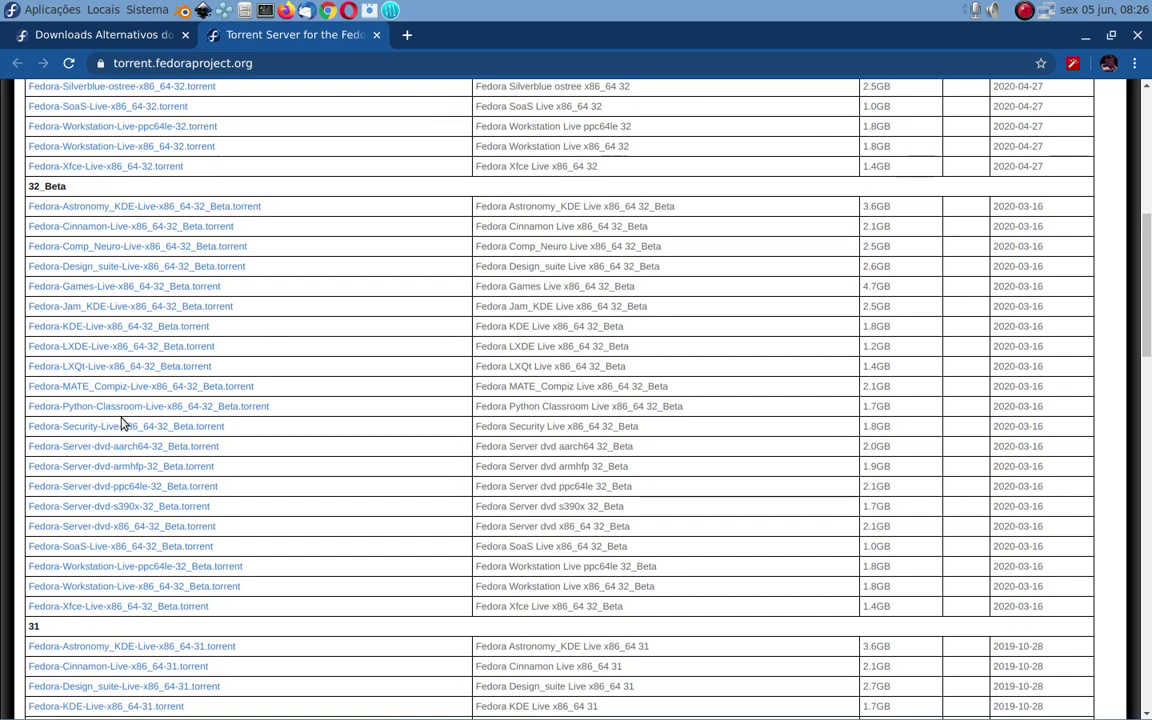
pyautogui.scroll(-1, 117, 422)
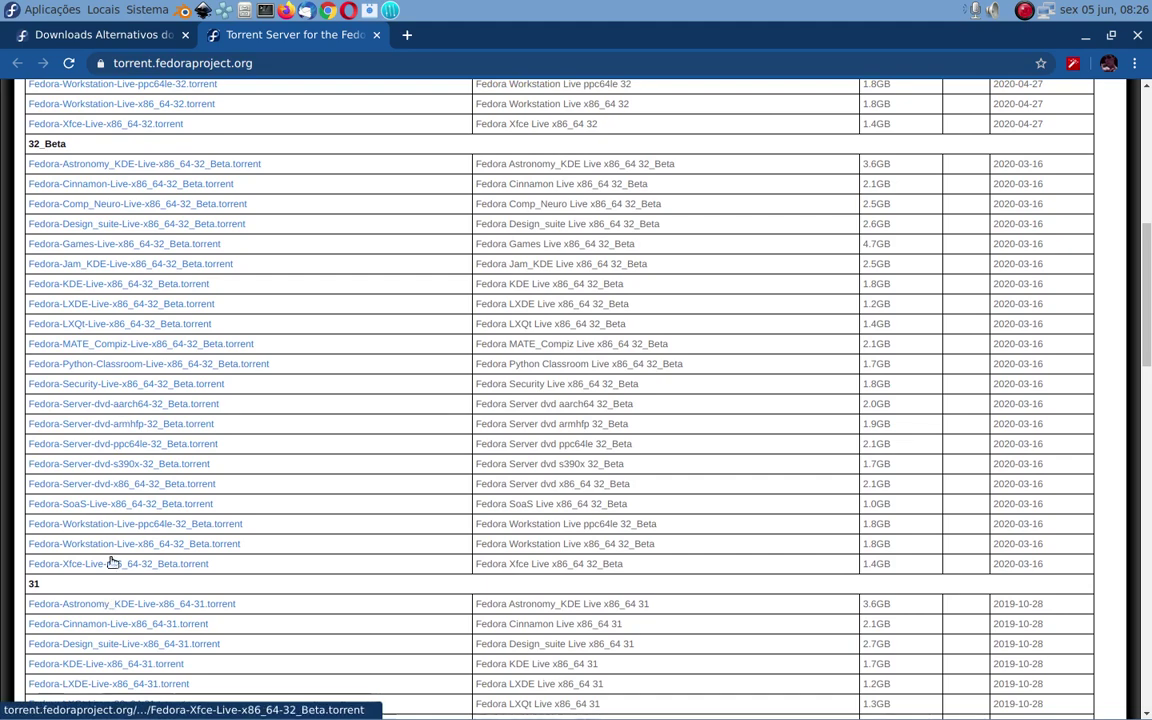
pyautogui.scroll(11, 117, 422)
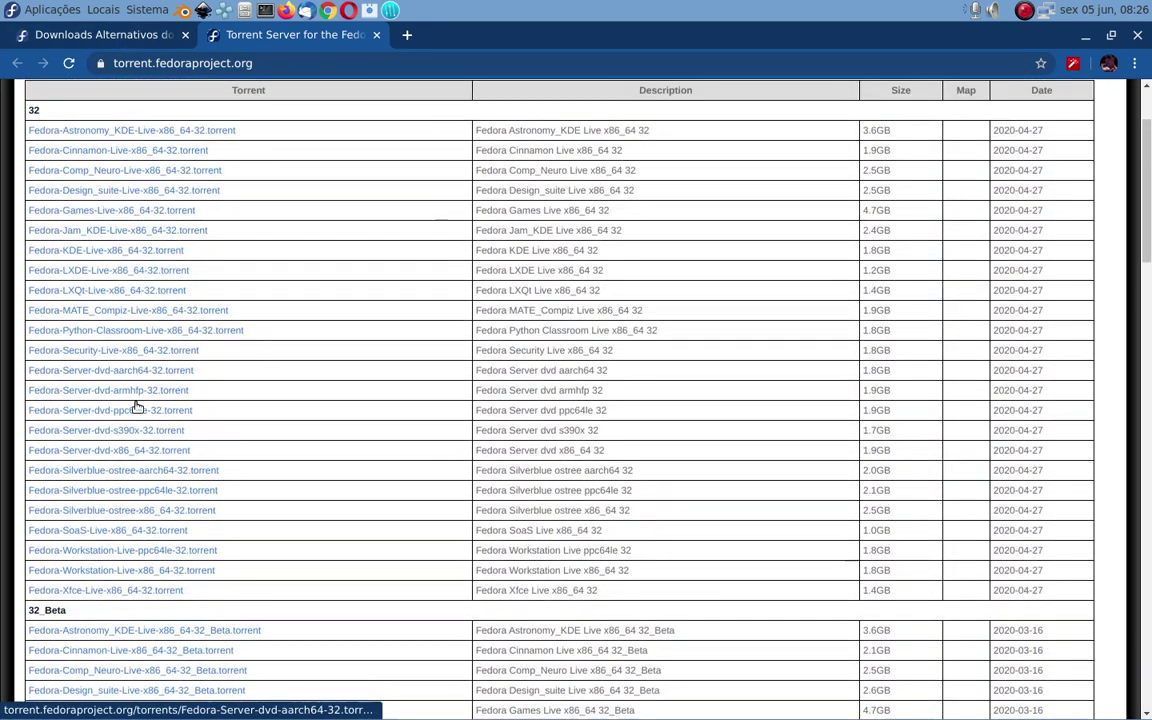
pyautogui.scroll(-5, 110, 430)
pyautogui.scroll(-4, 98, 474)
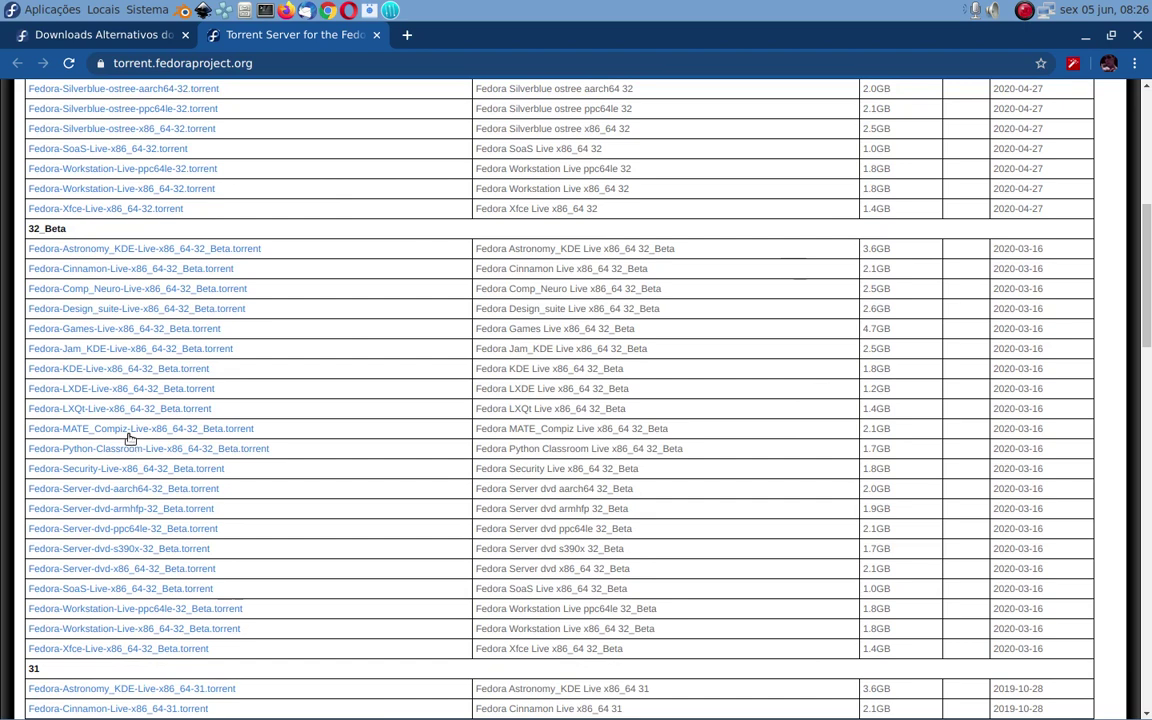
pyautogui.scroll(11, 60, 600)
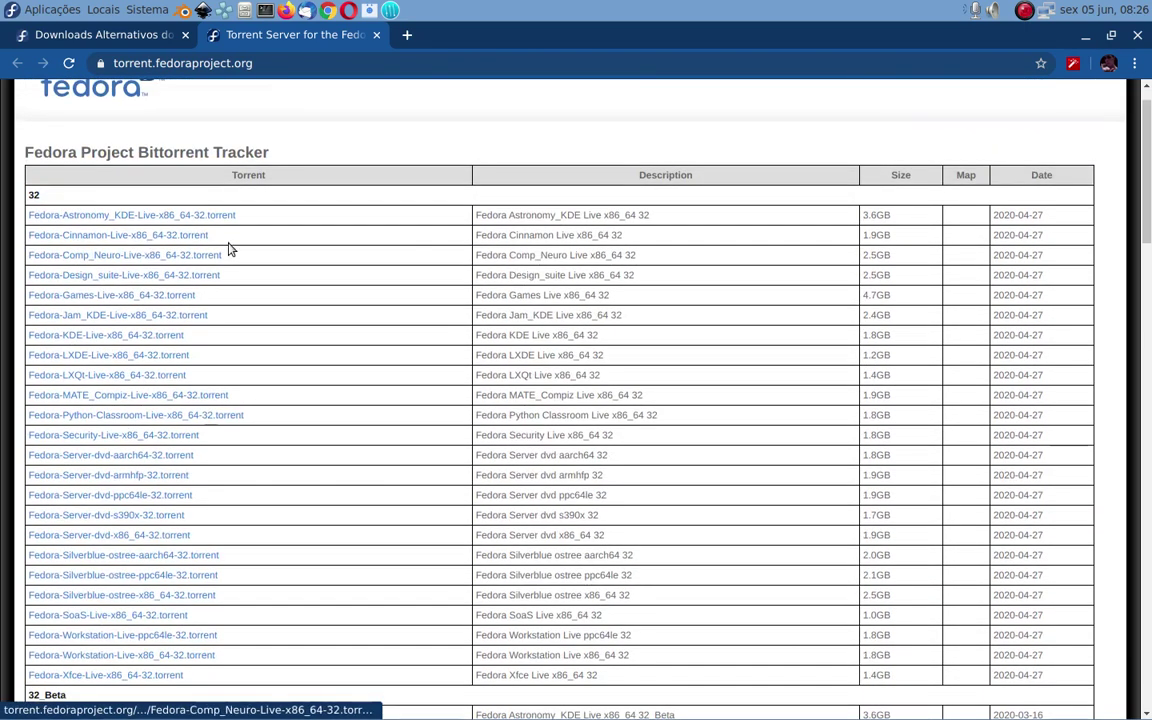
pyautogui.scroll(-3, 150, 500)
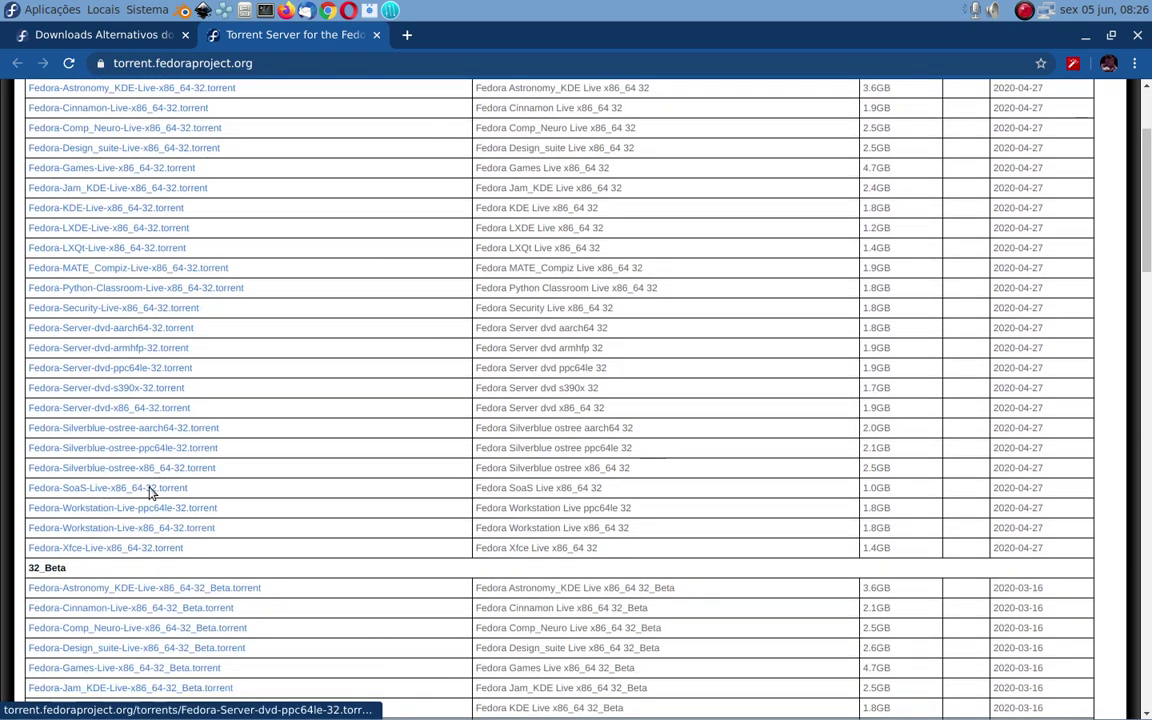
pyautogui.scroll(-3, 145, 571)
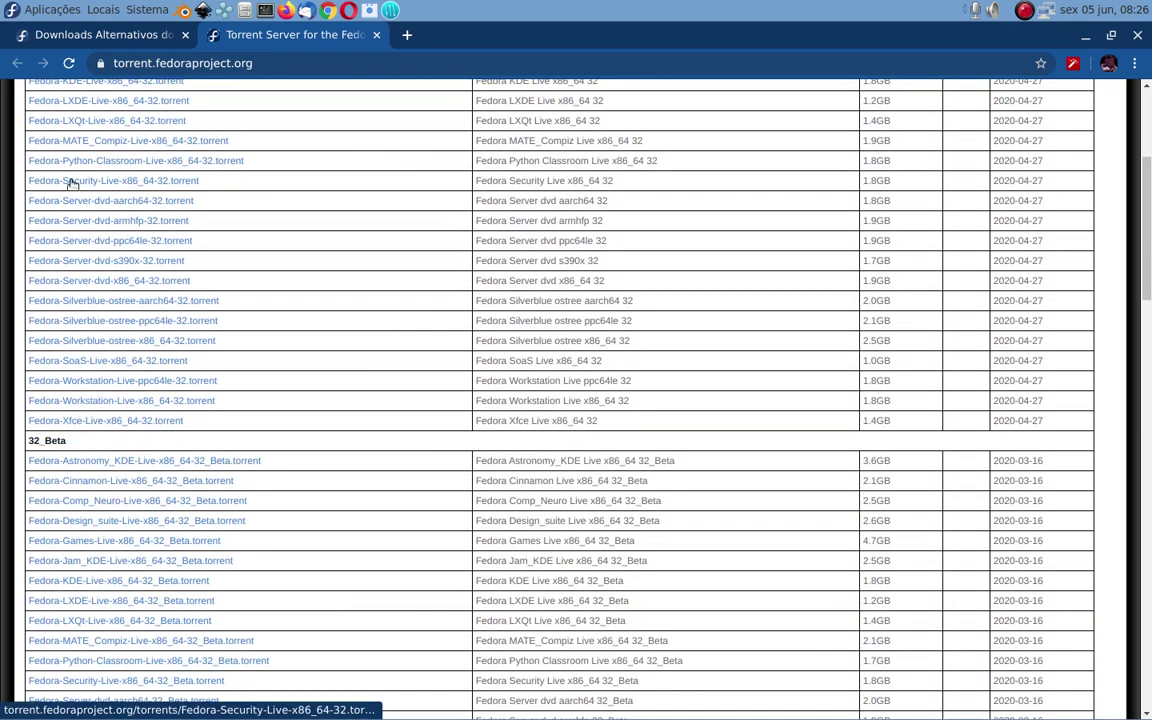
pyautogui.scroll(4, 70, 183)
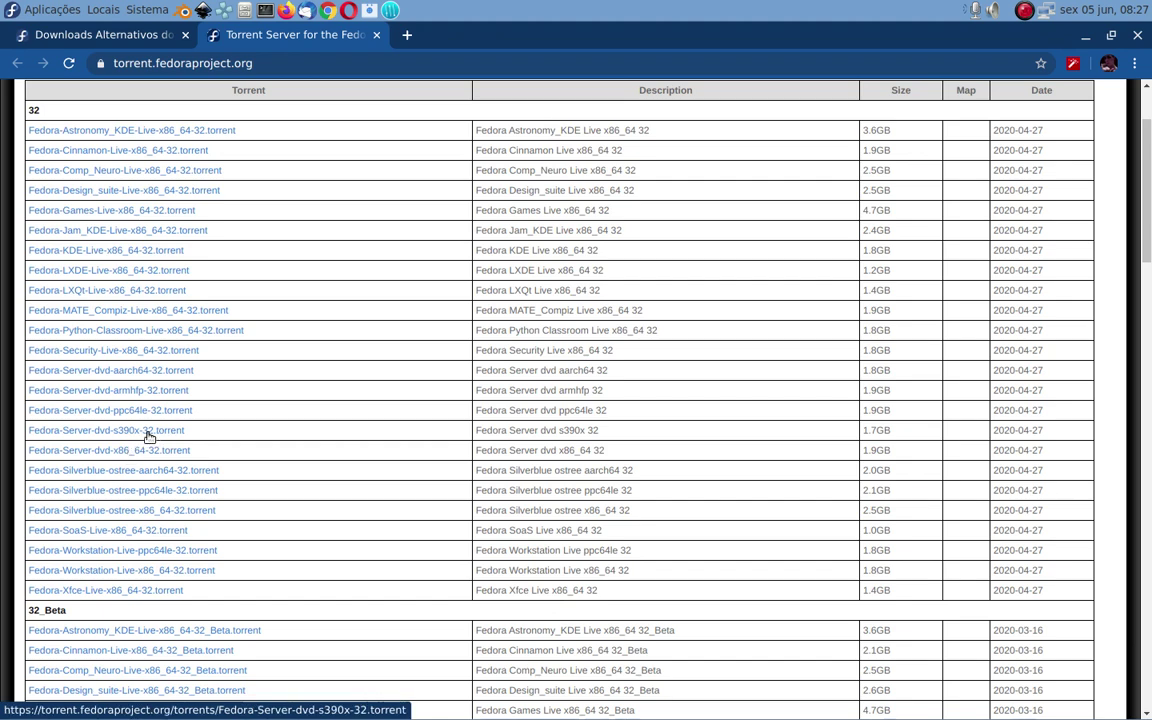
pyautogui.scroll(-5, 148, 437)
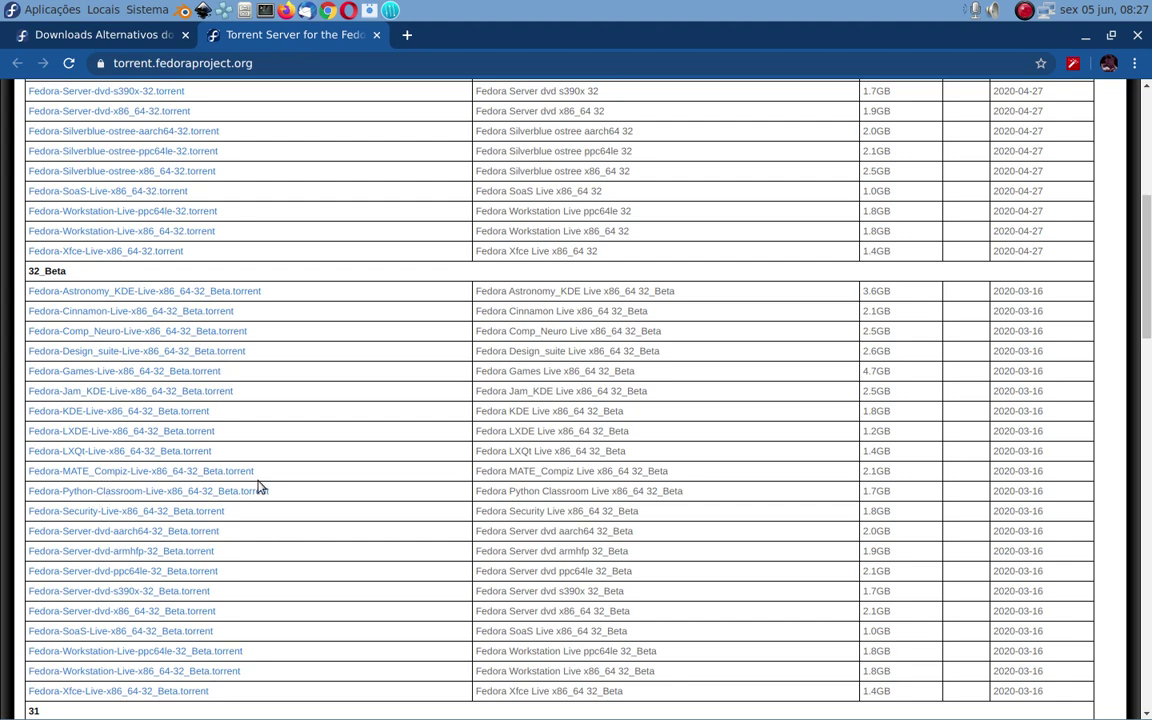
pyautogui.scroll(-2, 130, 445)
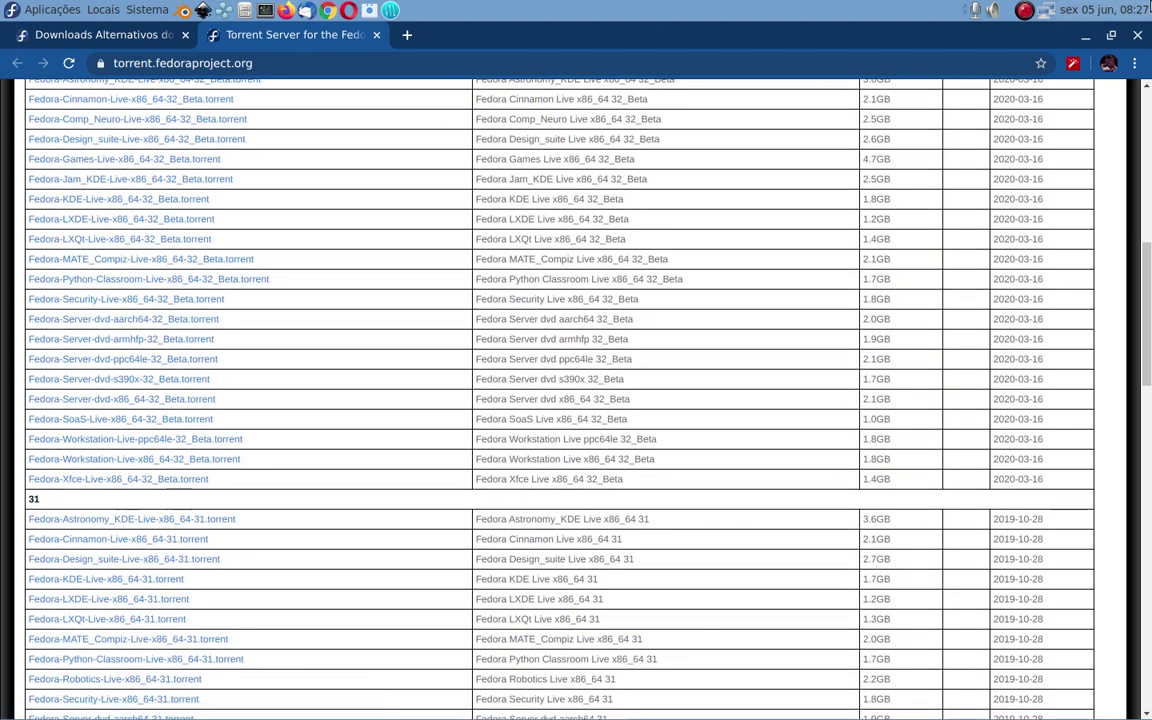
# - Minimize the browser window and look through the Aplicações categories, including the programs under Acessórios
pyautogui.click(1087, 38)
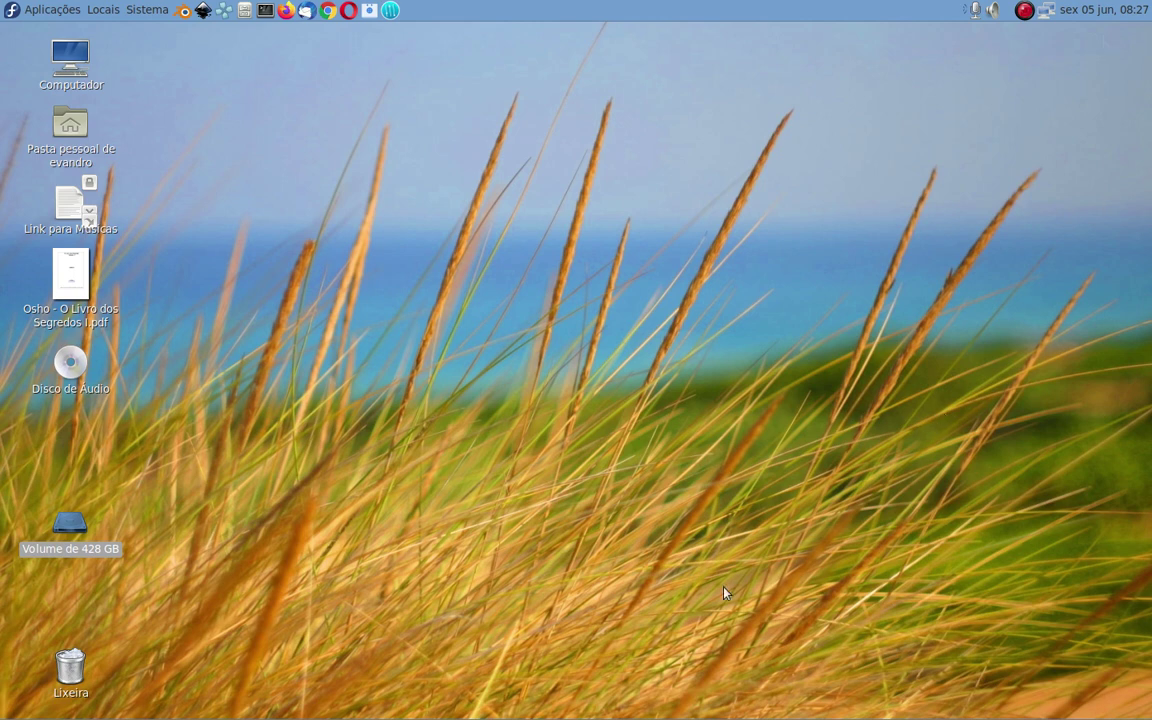
pyautogui.click(50, 9)
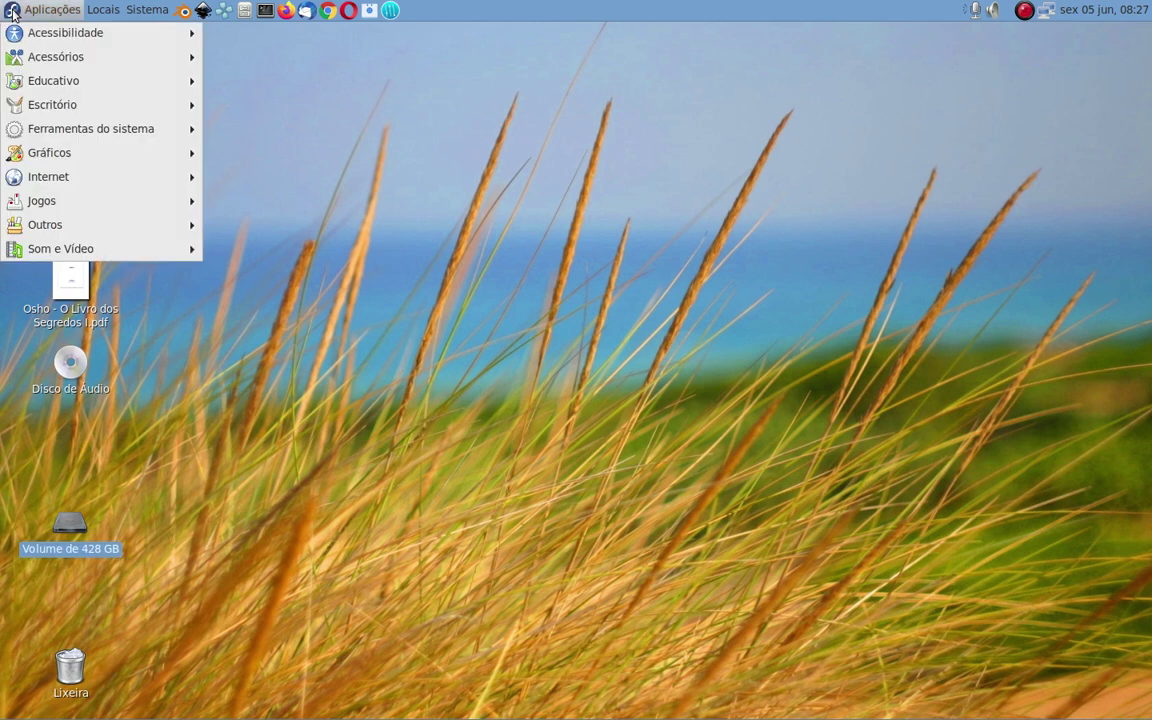
pyautogui.moveTo(102, 8)
pyautogui.click(147, 9)
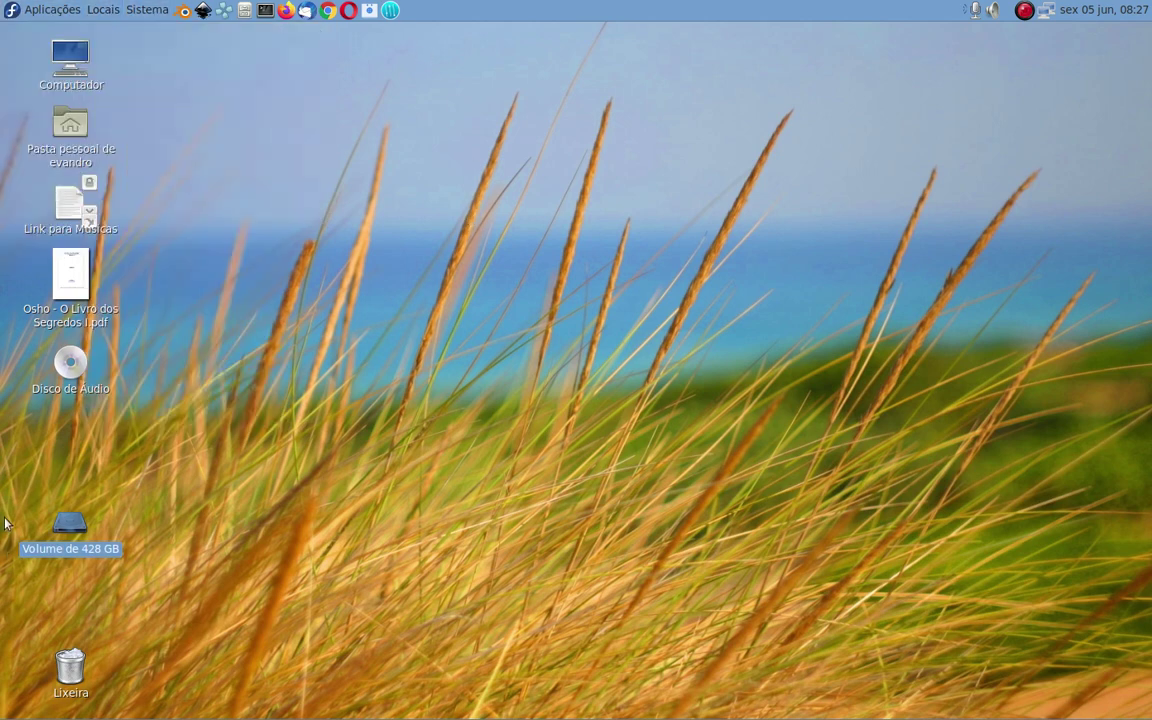
pyautogui.click(12, 12)
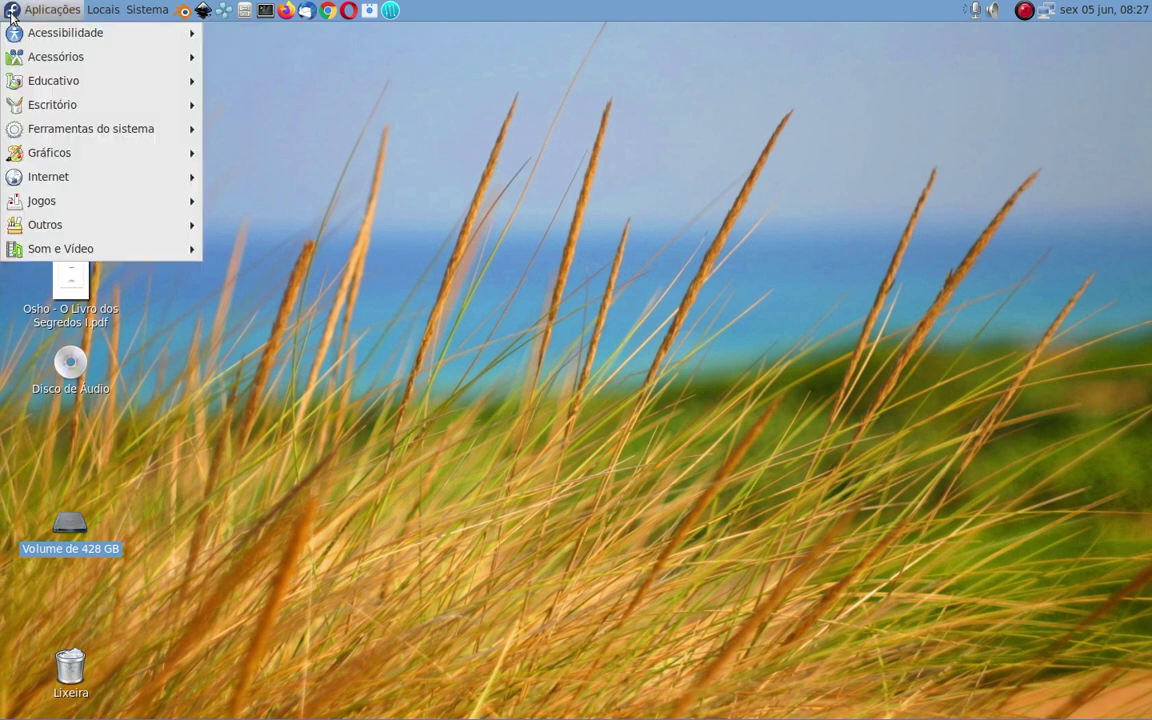
pyautogui.click(12, 12)
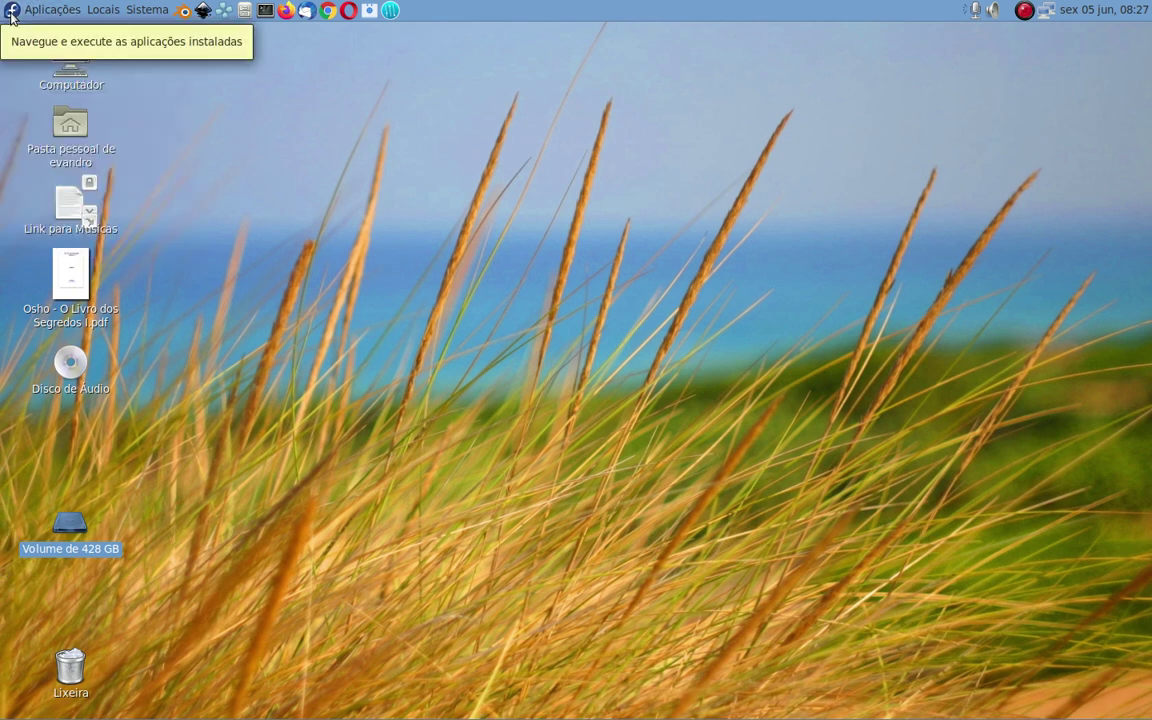
pyautogui.click(12, 12)
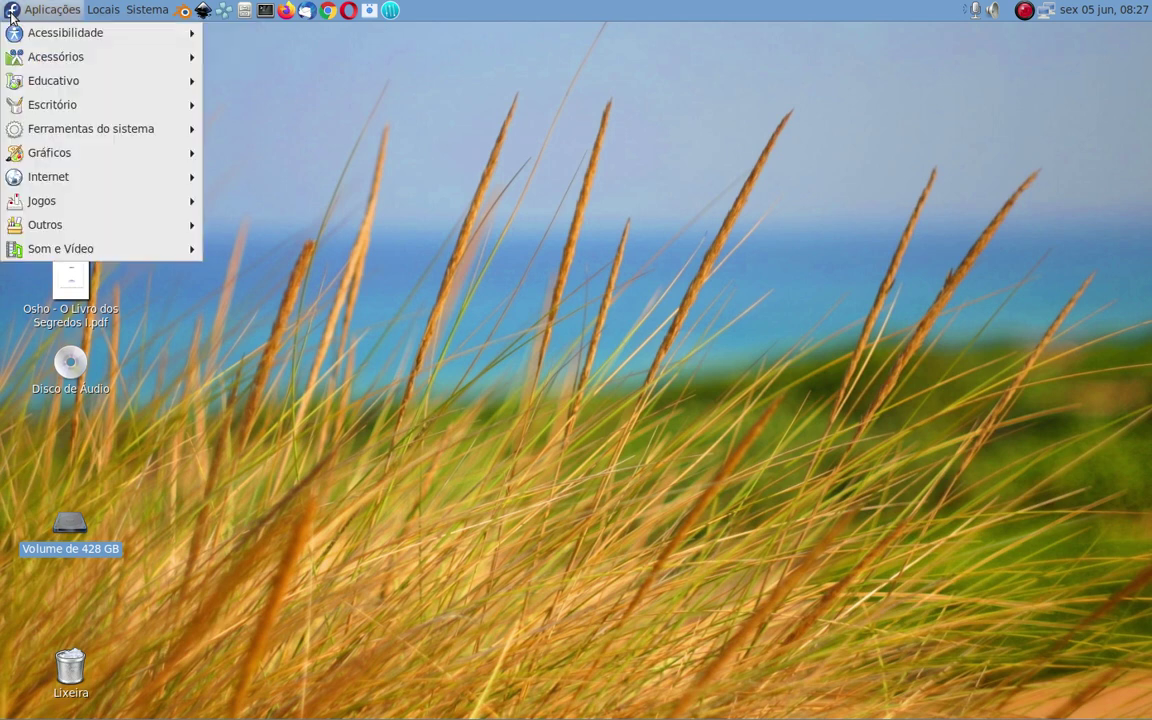
pyautogui.moveTo(100, 58)
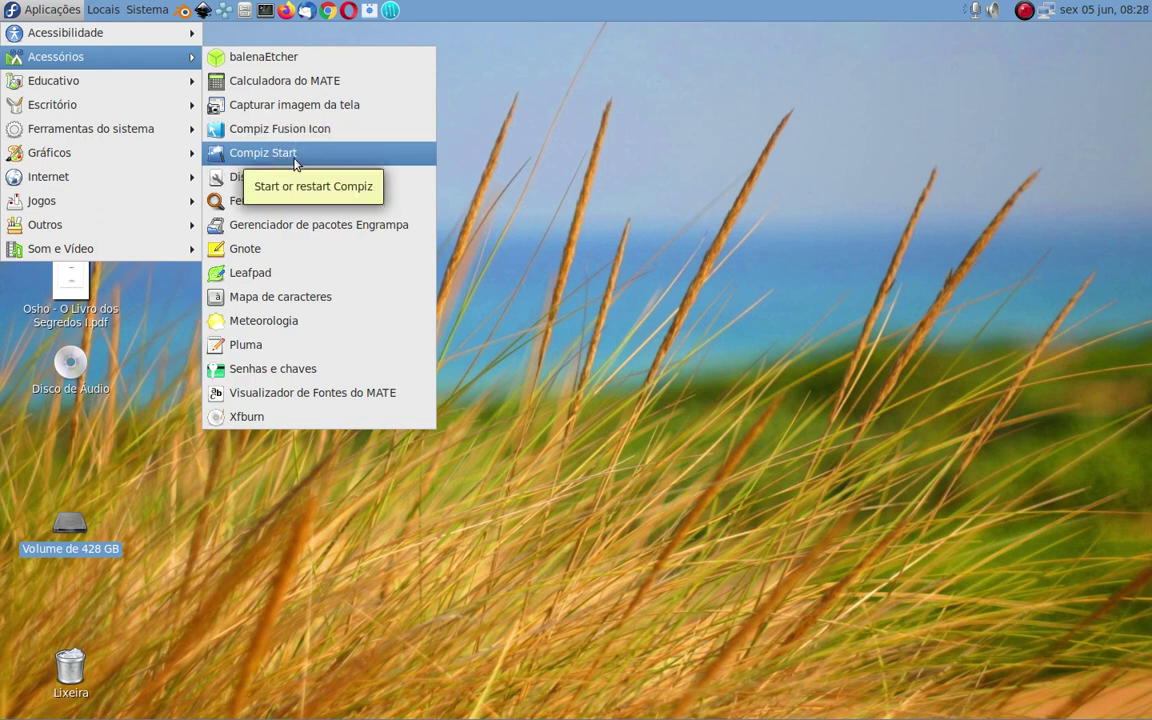
pyautogui.click(590, 148)
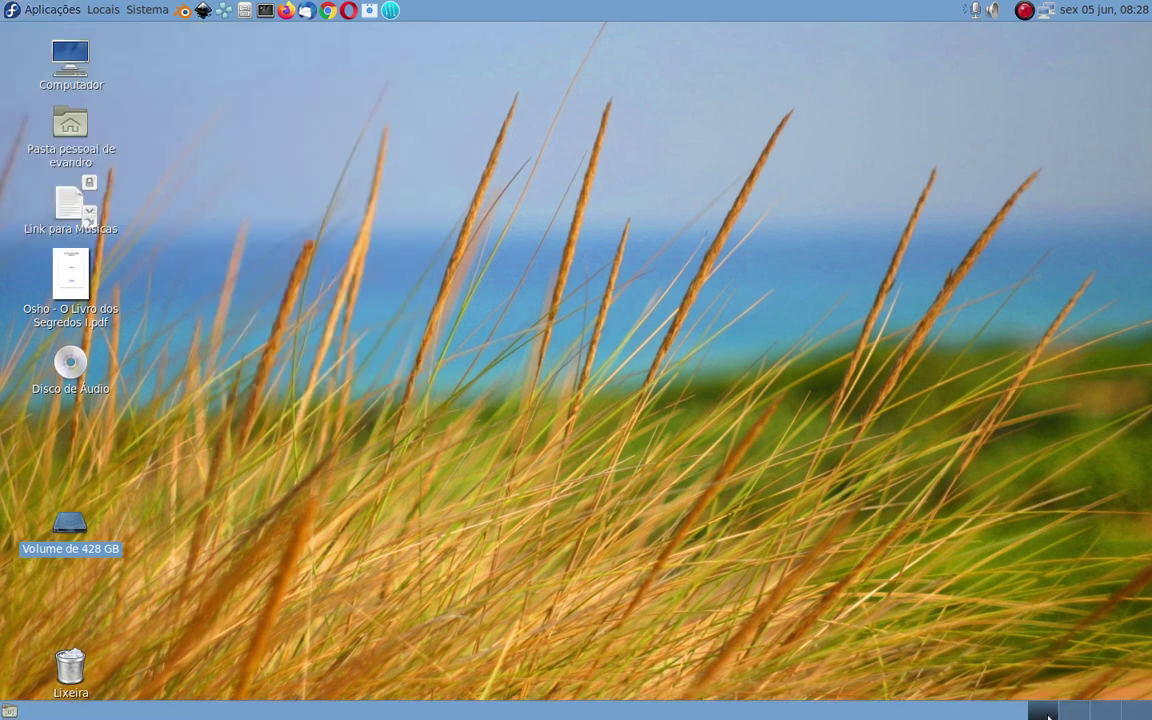
# - Switch to the third workspace and return to the first one
pyautogui.click(1105, 712)
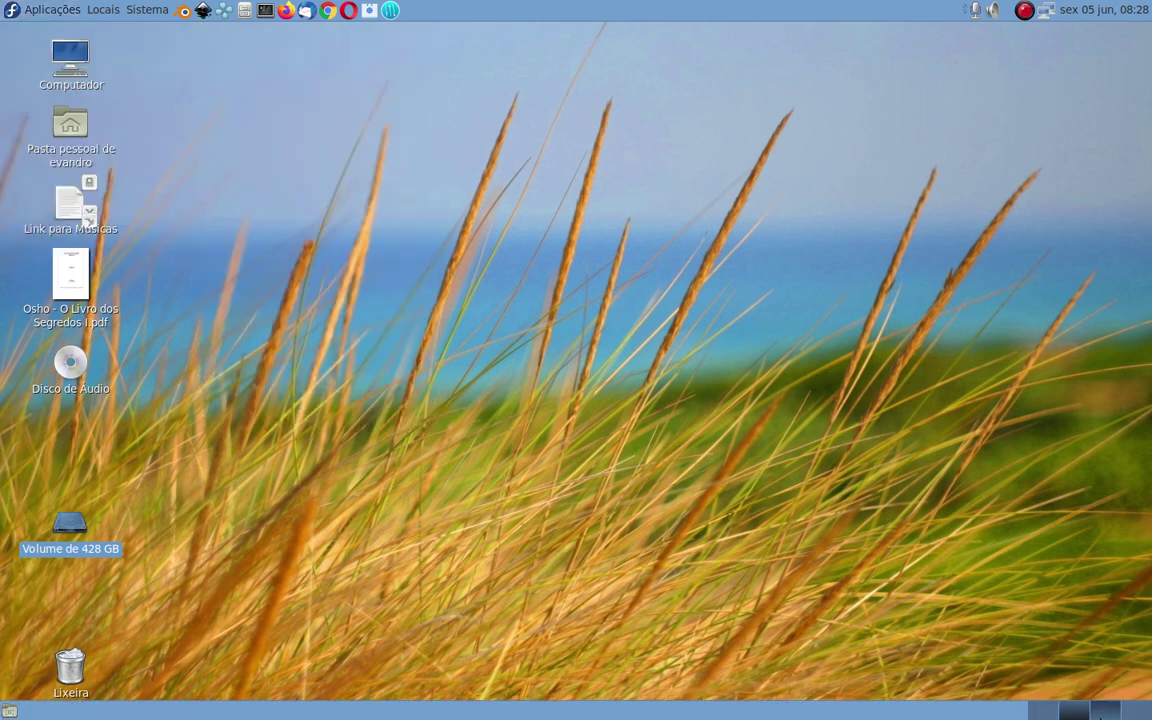
pyautogui.click(1046, 714)
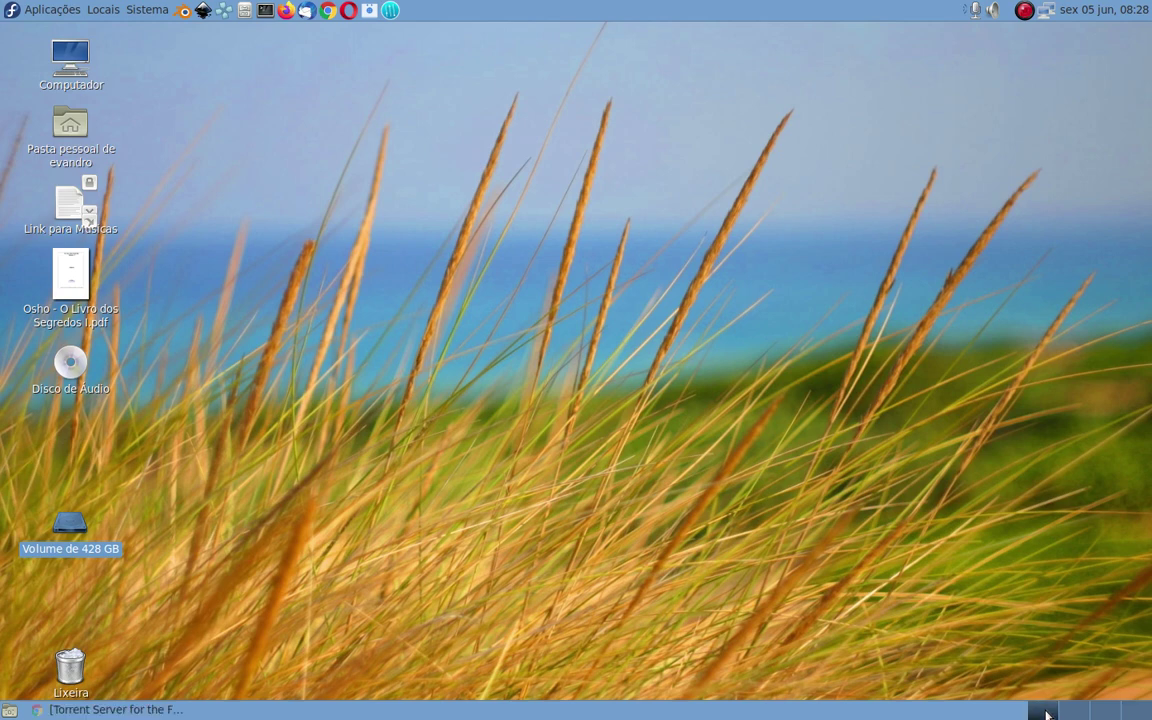
# - Open two file manager windows on the home folder and tile them side by side, one on each half of the desktop
pyautogui.click(245, 12)
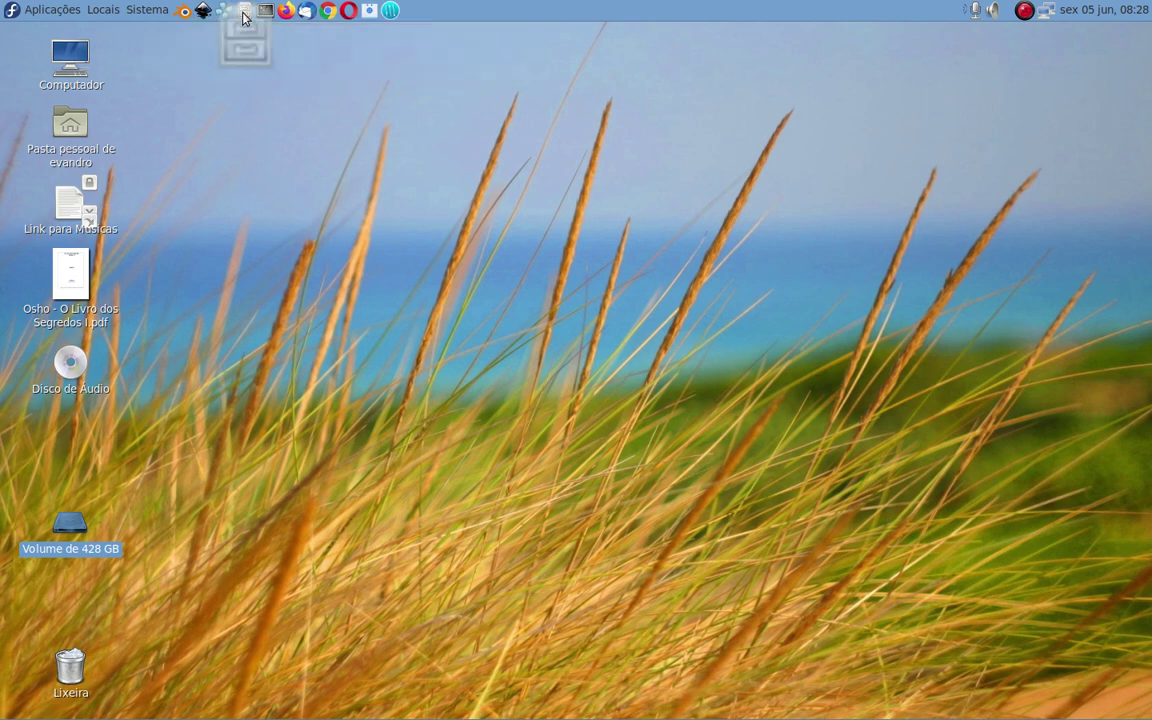
pyautogui.moveTo(527, 130); pyautogui.dragTo(1150, 303)
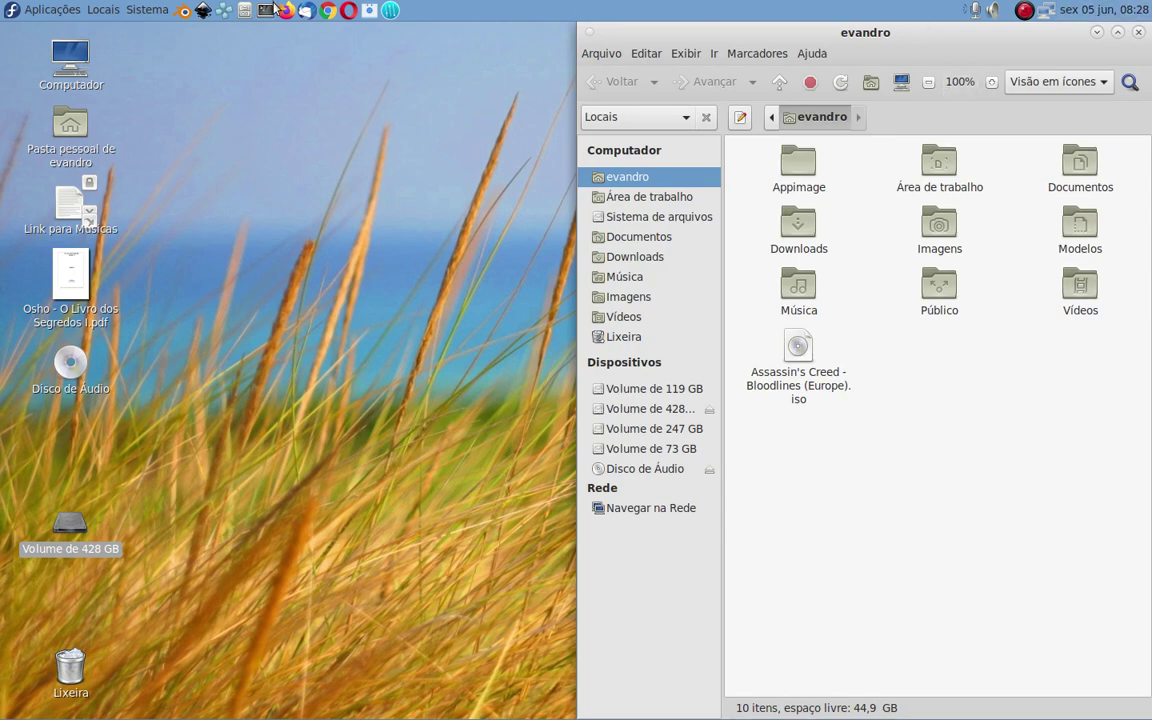
pyautogui.click(243, 12)
pyautogui.moveTo(410, 32); pyautogui.dragTo(3, 117)
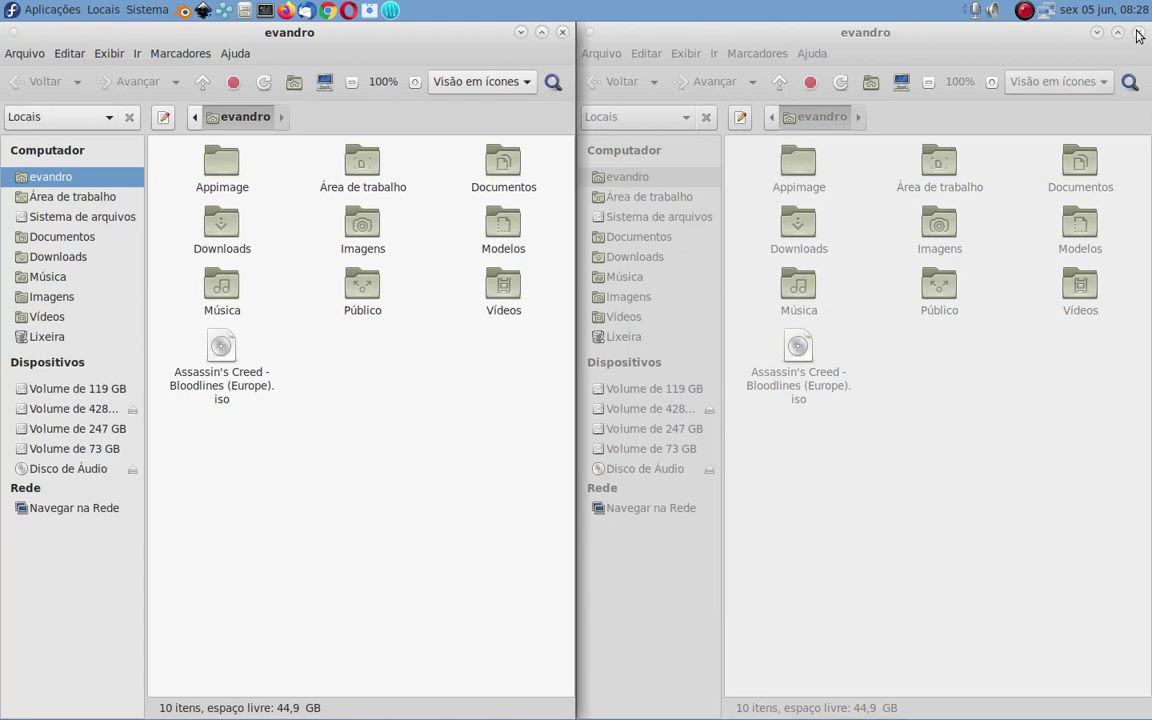
# - Untile both file manager windows and close them
pyautogui.moveTo(1057, 39); pyautogui.dragTo(1010, 148)
pyautogui.click(1046, 151)
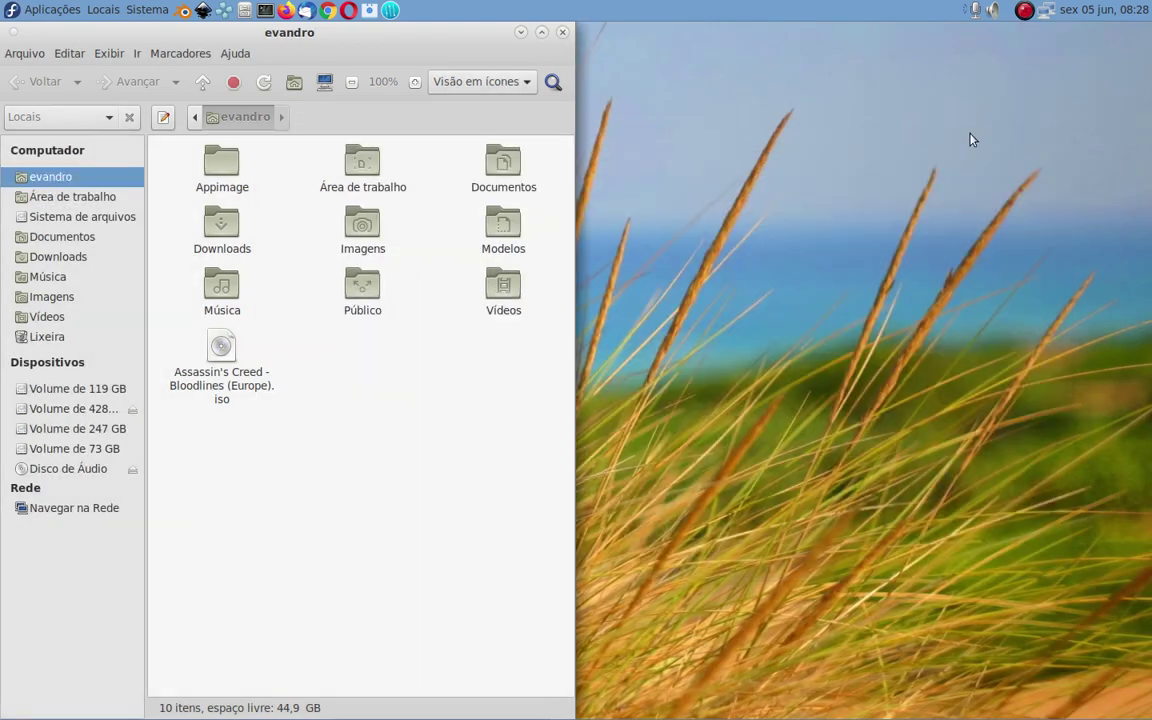
pyautogui.moveTo(535, 30); pyautogui.dragTo(885, 148)
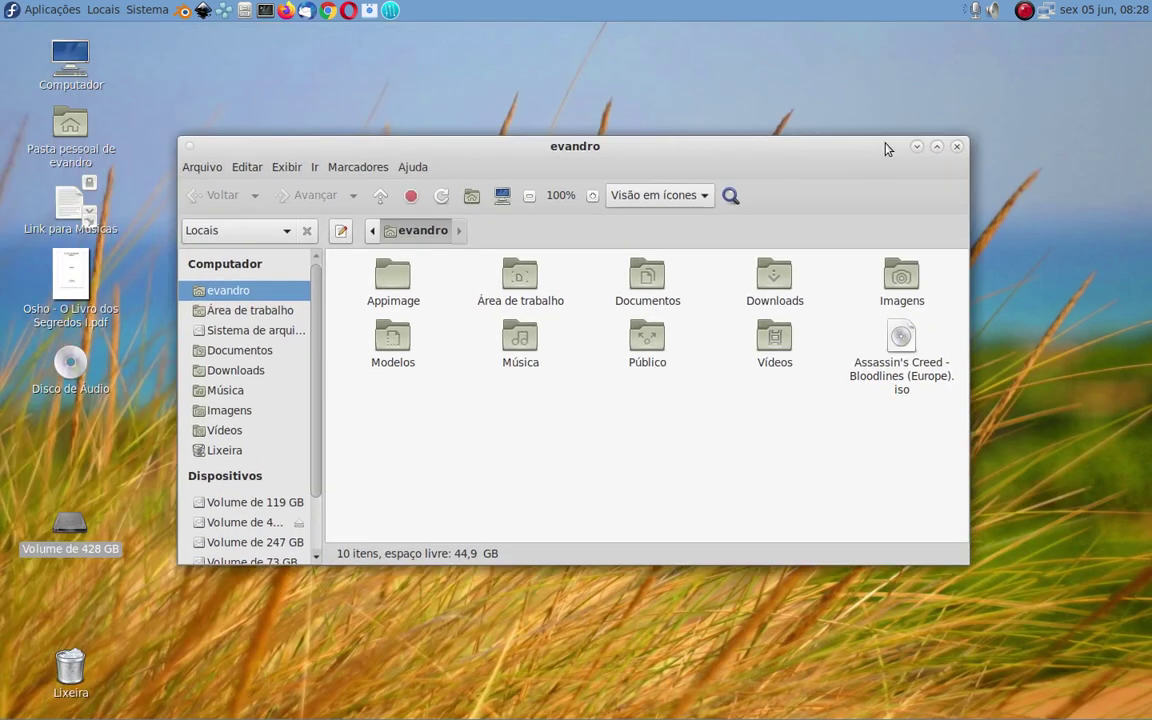
pyautogui.click(956, 147)
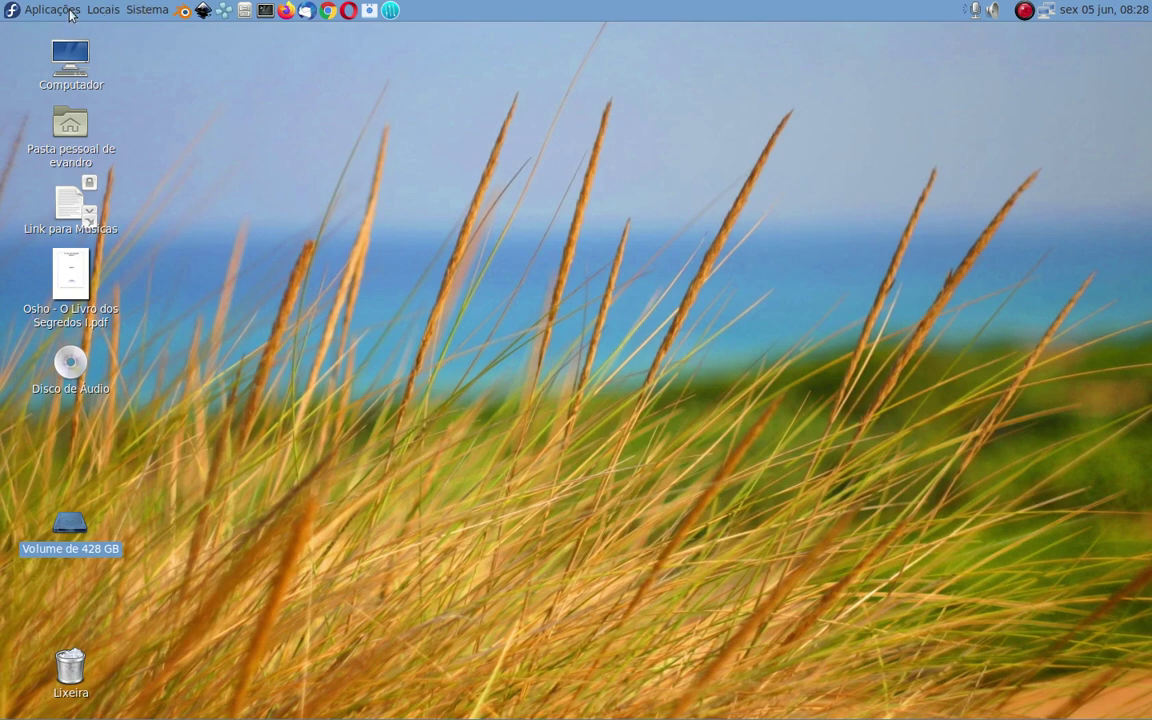
# - Open the Centro de controle, try tiling its window to the right half, and review its settings from Administração to Outros
pyautogui.click(155, 12)
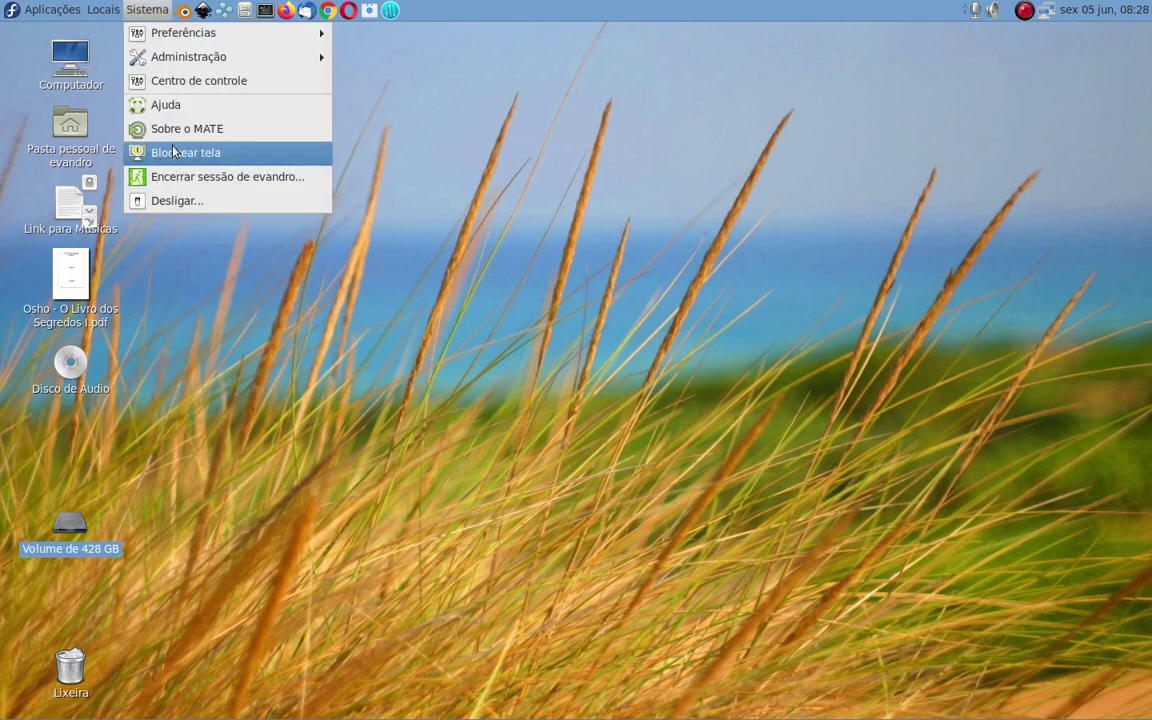
pyautogui.click(243, 88)
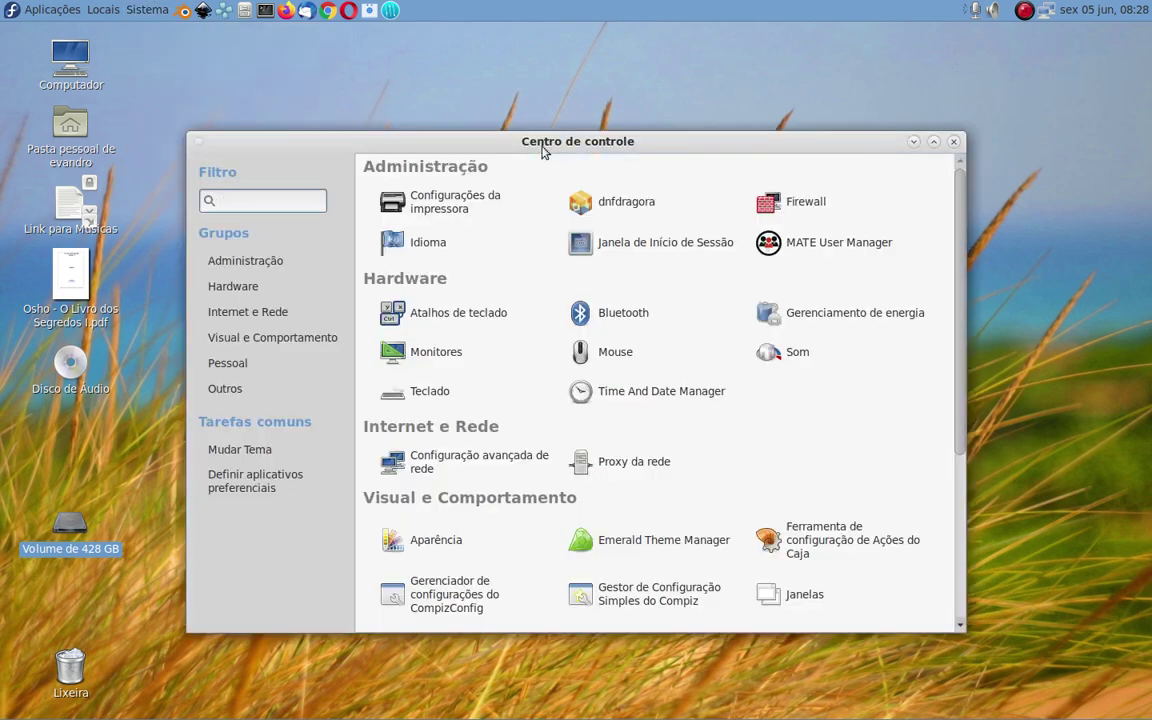
pyautogui.moveTo(640, 147); pyautogui.dragTo(1150, 340)
pyautogui.moveTo(950, 40); pyautogui.dragTo(745, 142)
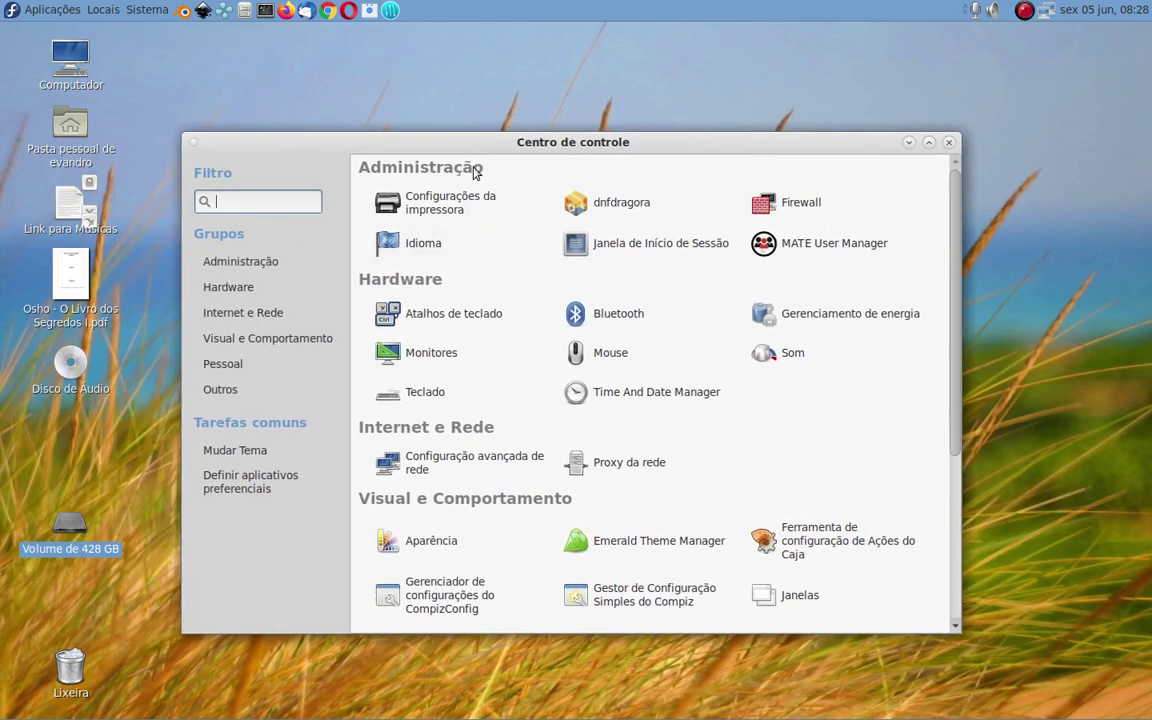
pyautogui.scroll(-3, 538, 414)
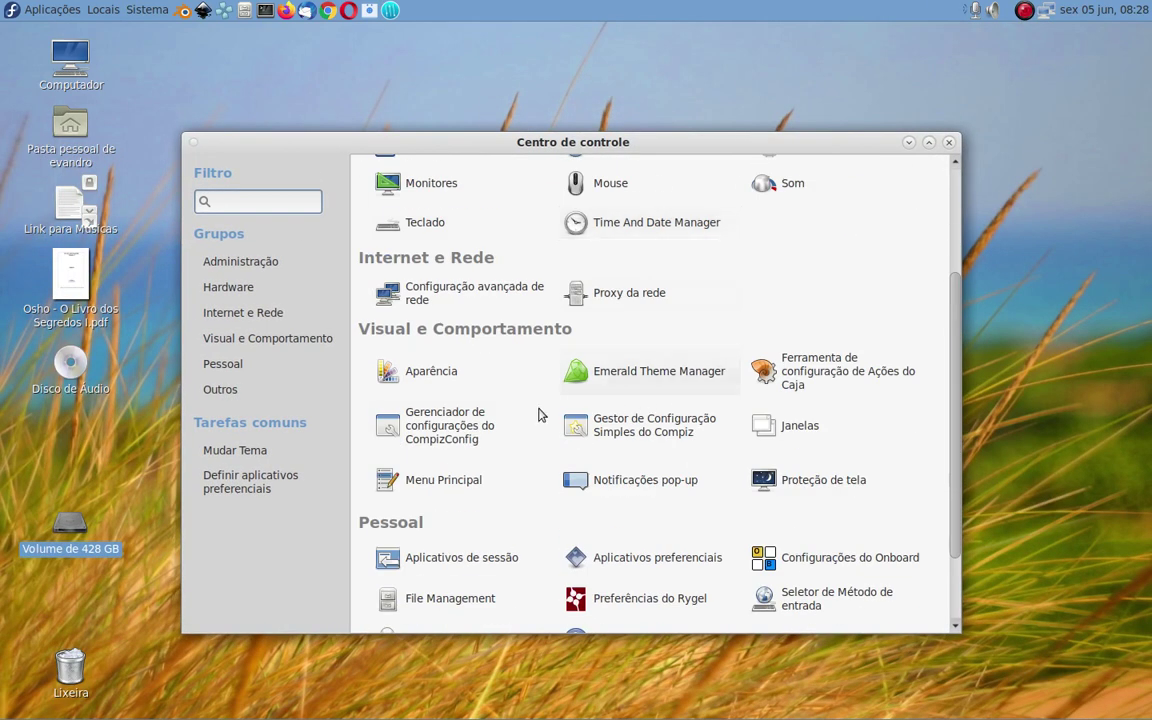
pyautogui.scroll(-2, 427, 437)
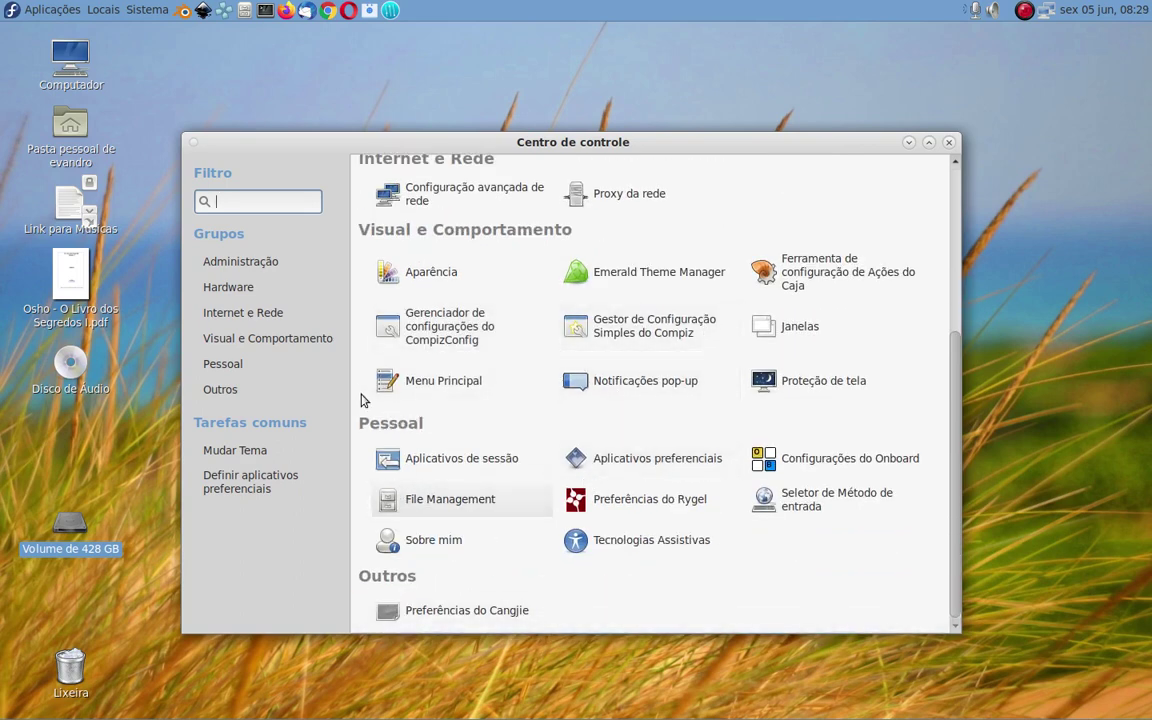
# - Open the Gerenciador de configurações do CompizConfig, maximize it to review its plugin categories, and restore the window to its smaller size
pyautogui.click(443, 329)
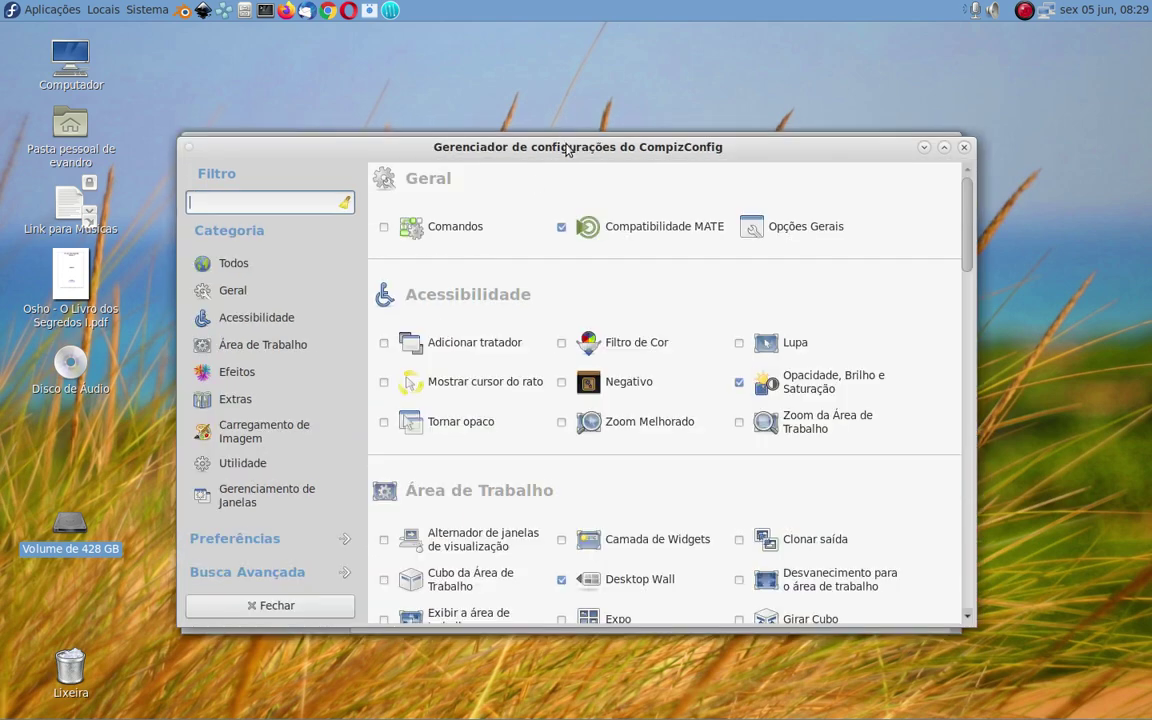
pyautogui.moveTo(566, 149); pyautogui.dragTo(566, 67)
pyautogui.click(876, 68)
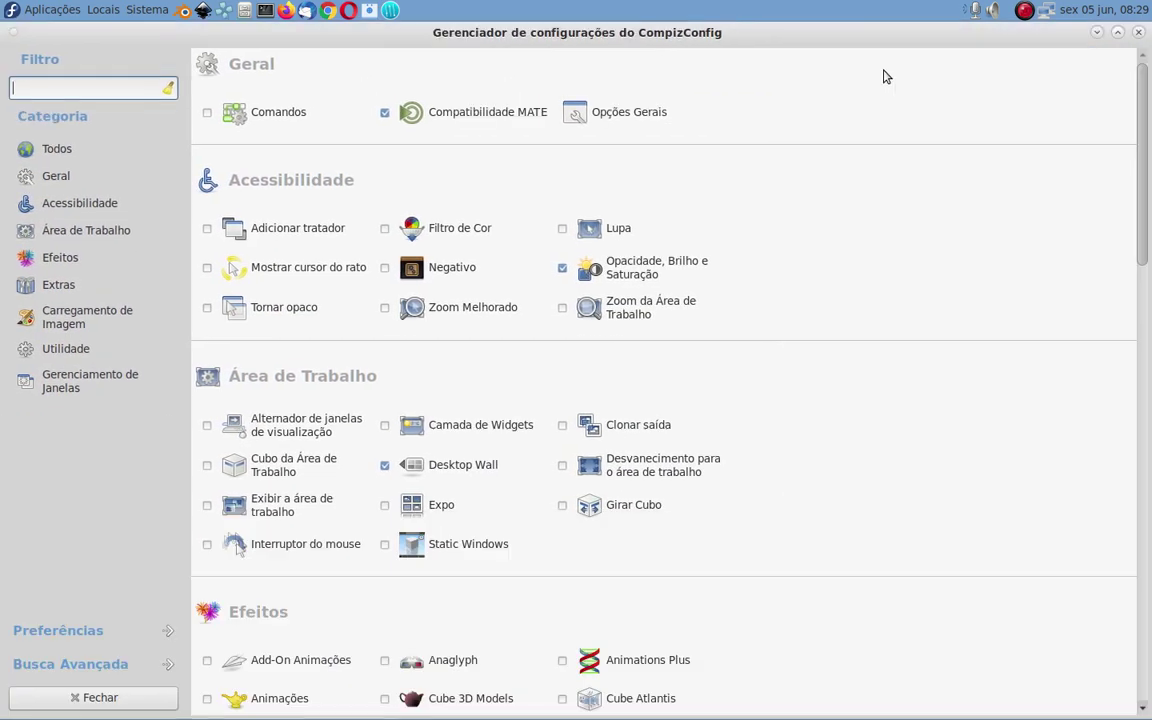
pyautogui.scroll(-5, 442, 329)
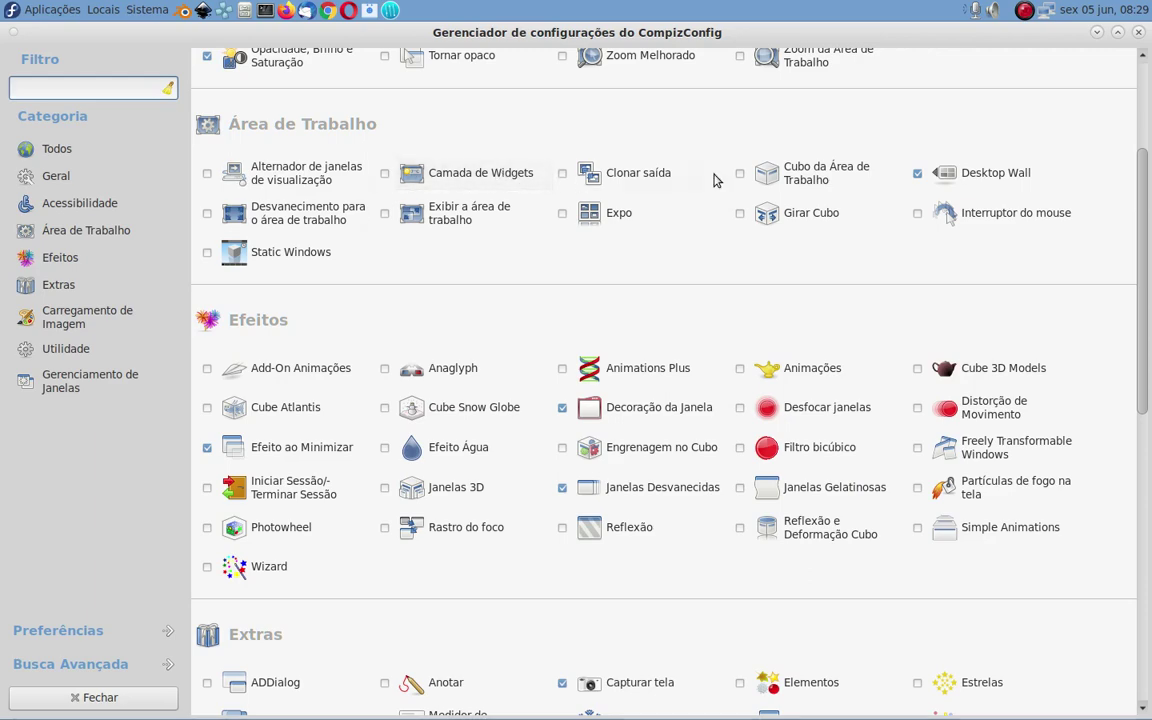
pyautogui.scroll(5, 658, 411)
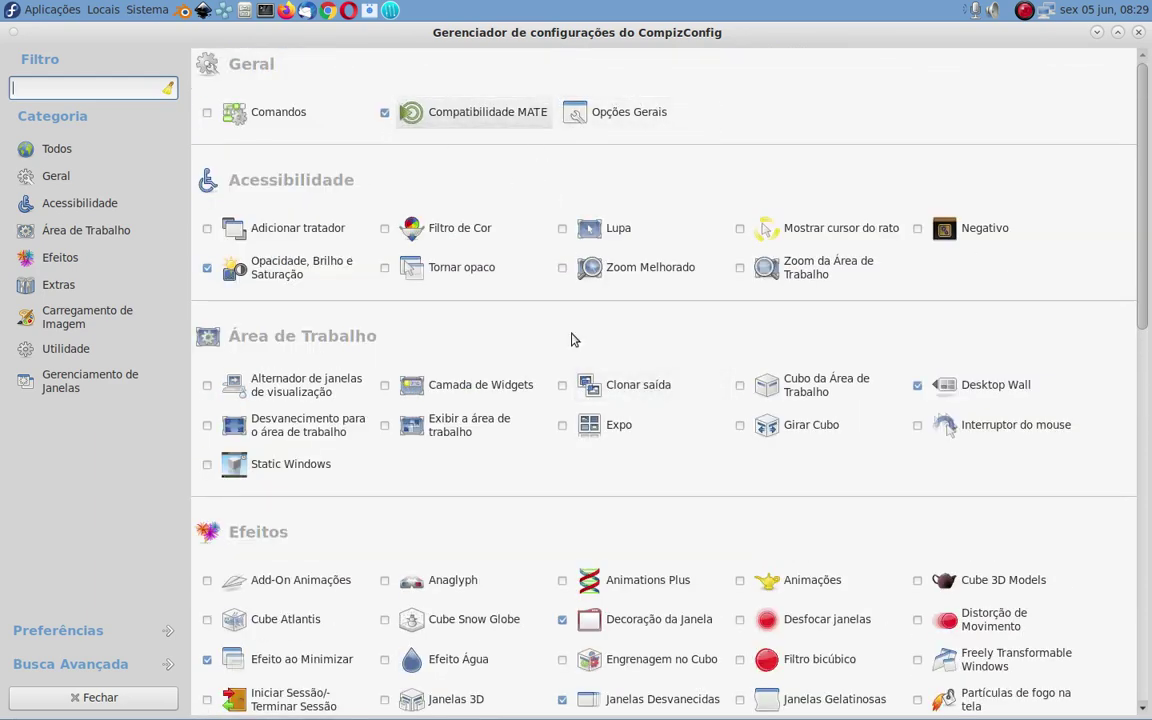
pyautogui.scroll(-9, 434, 363)
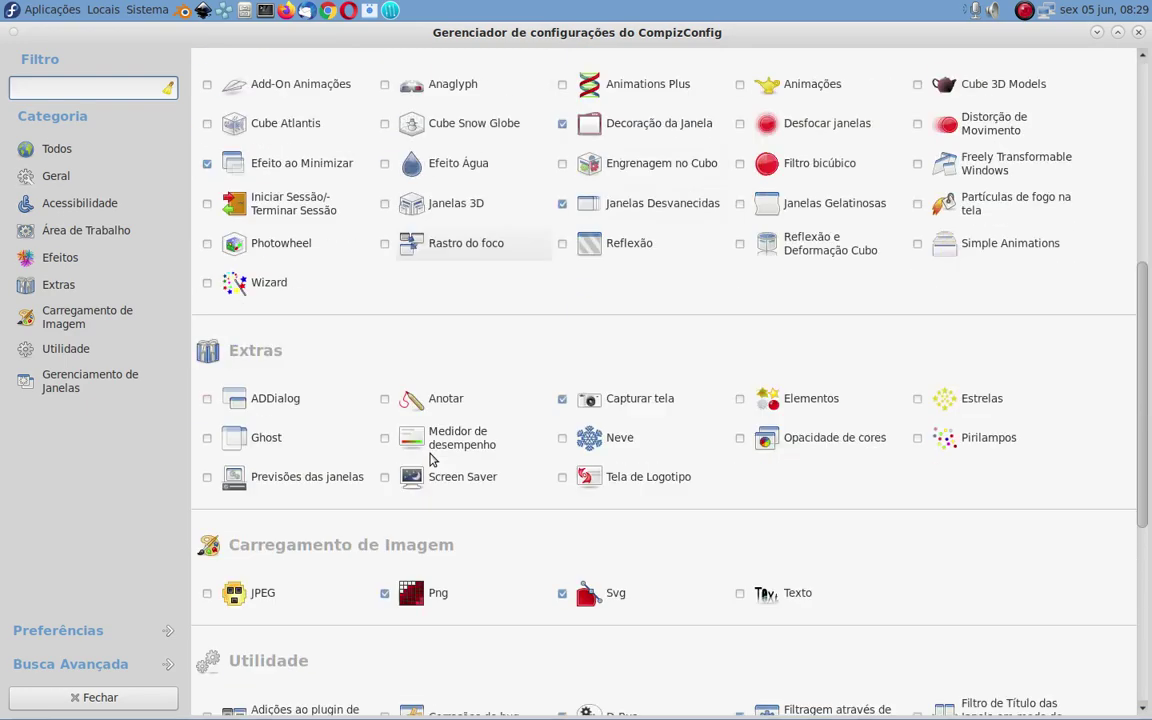
pyautogui.scroll(5, 506, 422)
pyautogui.hotkey('alt', 'F10')
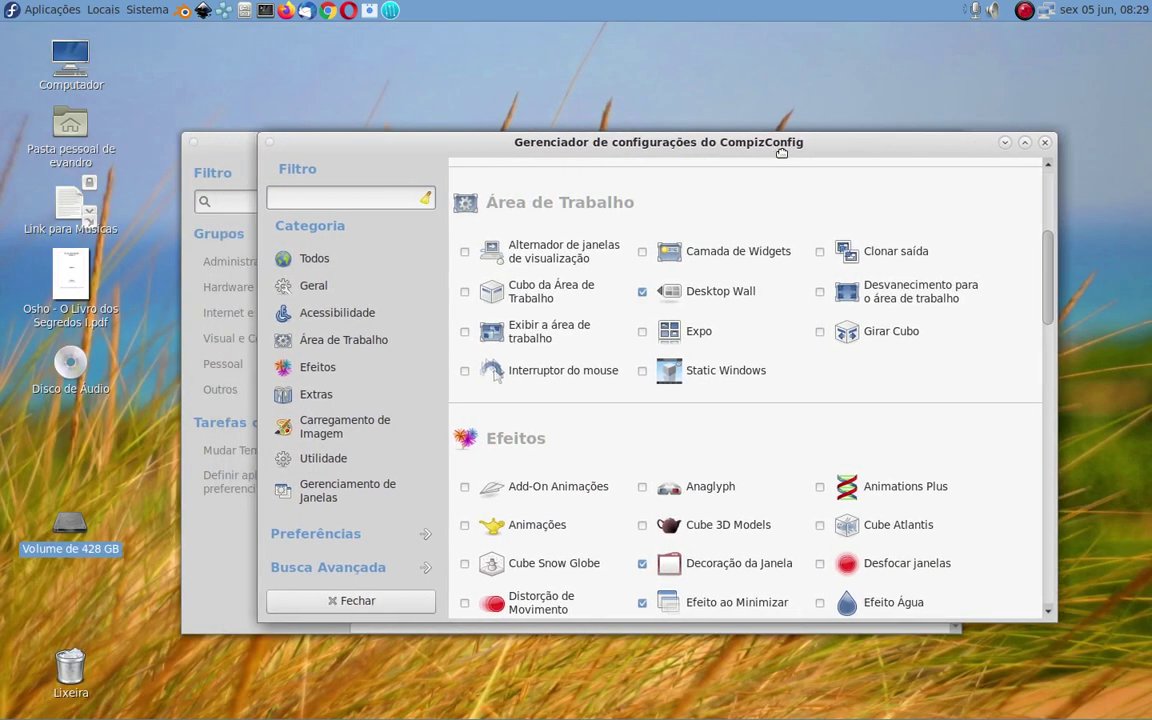
# - Open the Gestor de Configuração Simples do Compiz from the Centro de controle and activate the desktop environment effects
pyautogui.hotkey('alt', 'Tab')
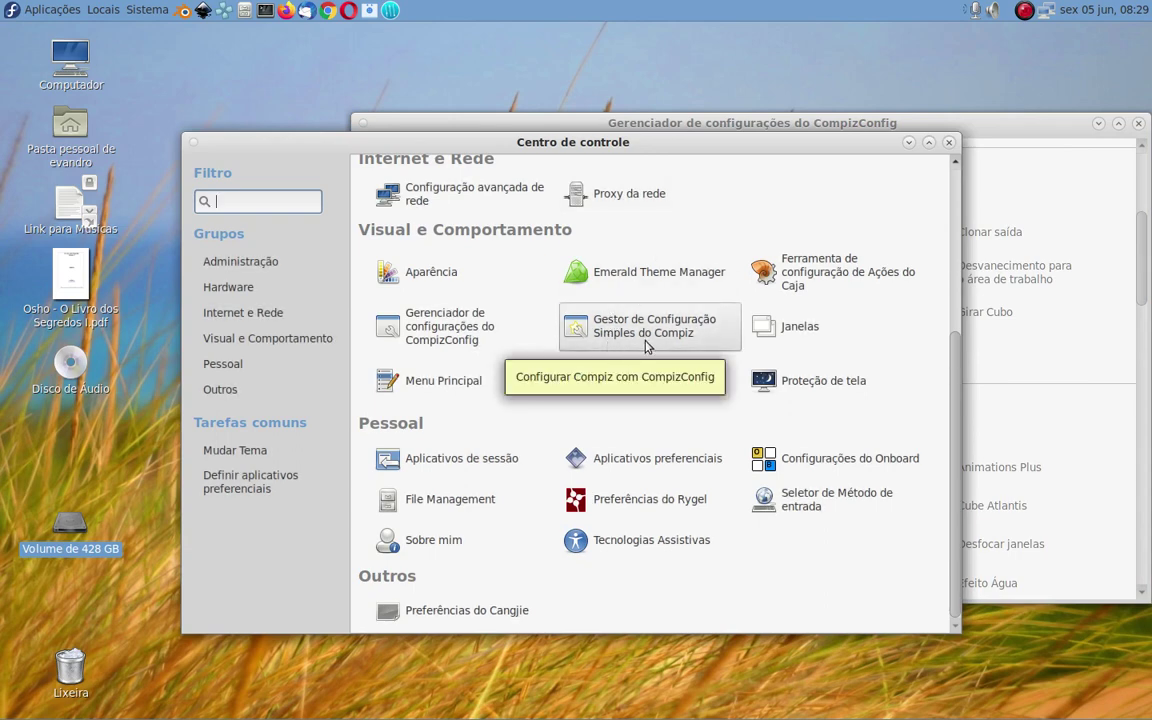
pyautogui.click(652, 341)
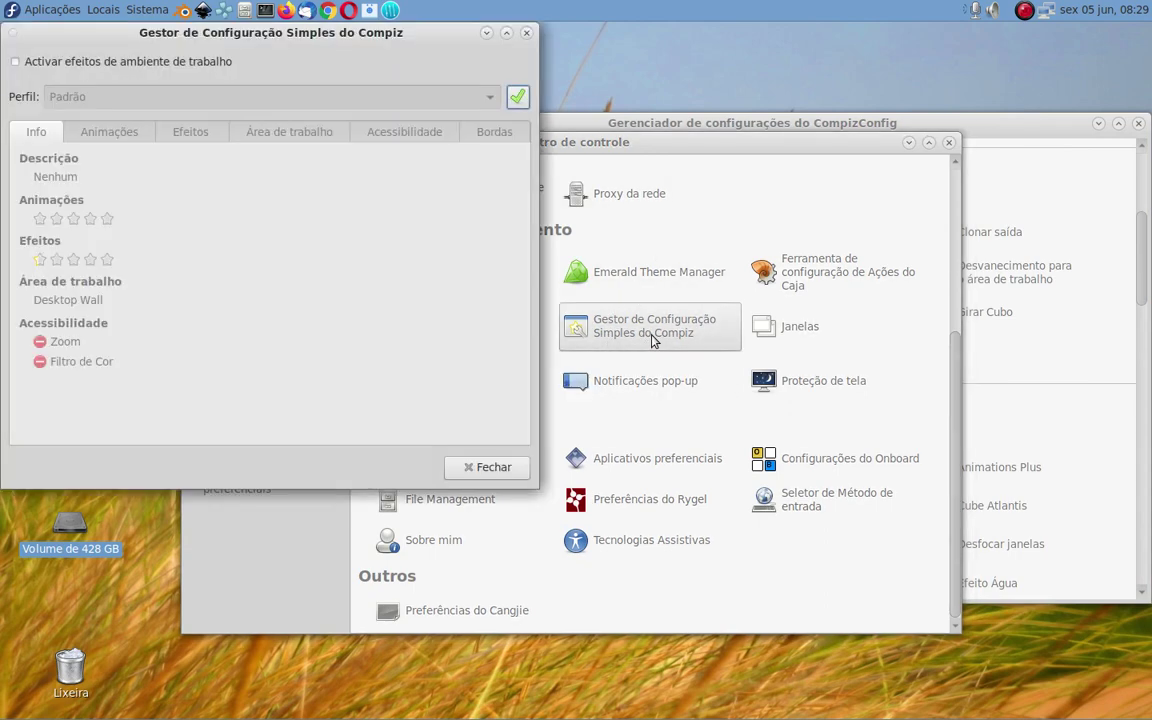
pyautogui.click(15, 63)
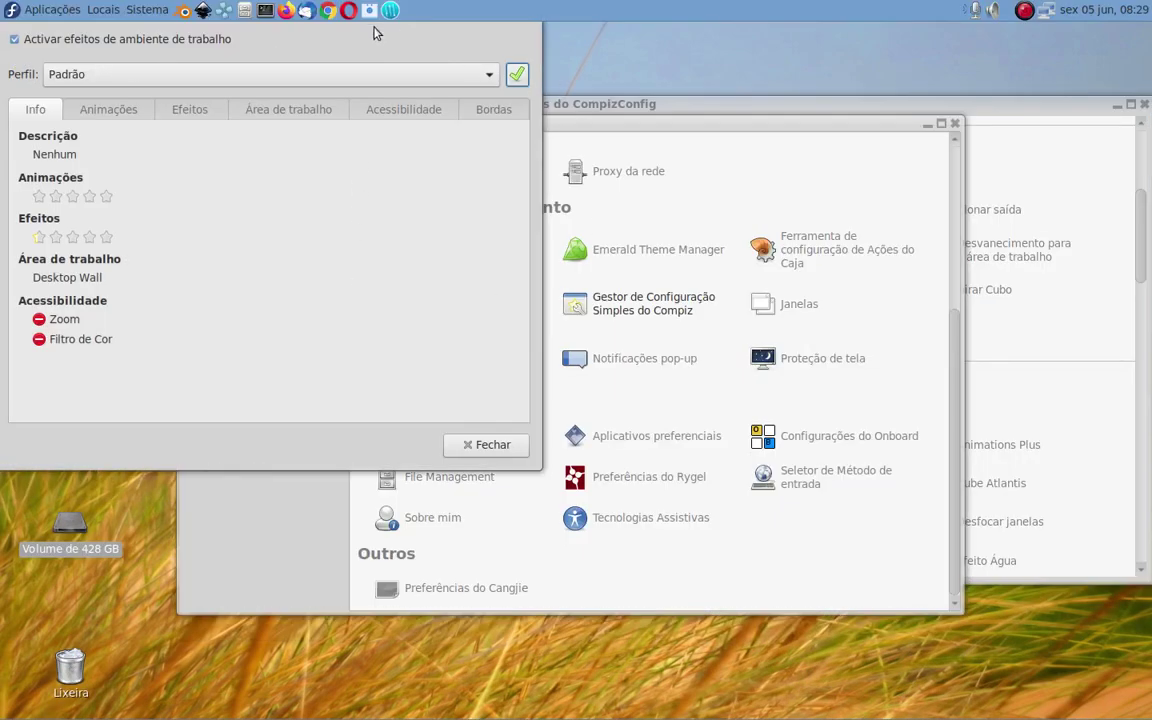
# - Bring the CompizConfig manager forward and enable the Cubo da Área de Trabalho plugin, disabling Desktop Wall to resolve the conflict
pyautogui.click(642, 118)
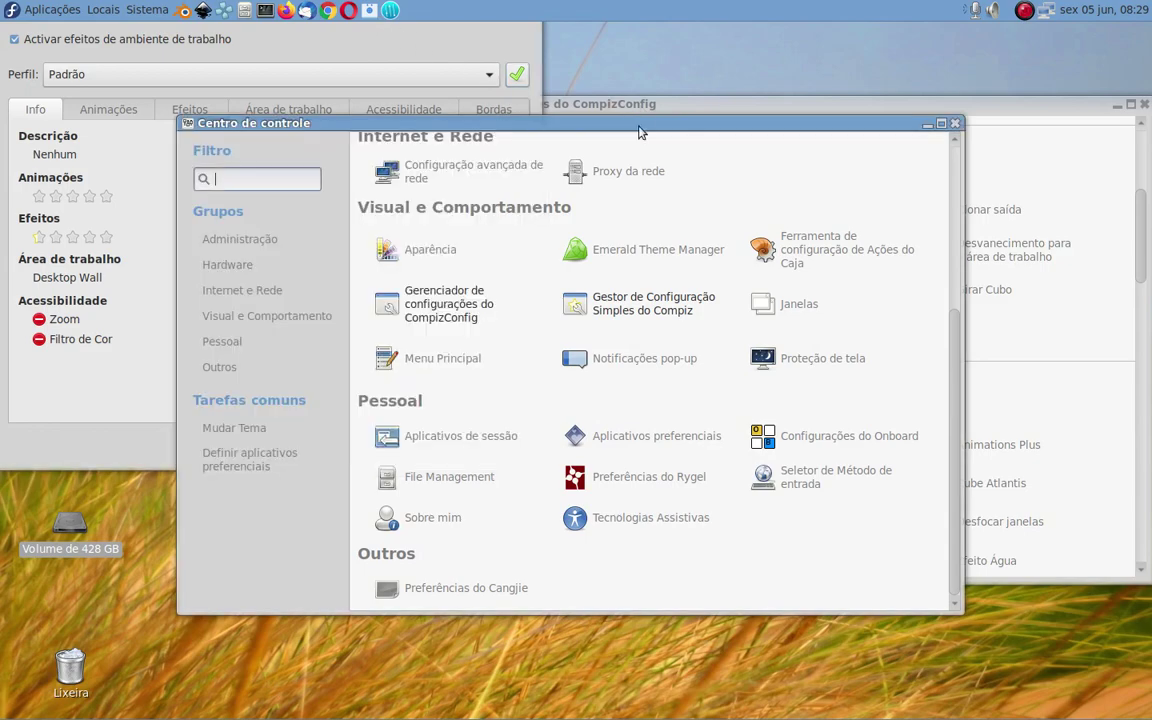
pyautogui.moveTo(640, 131); pyautogui.dragTo(677, 164)
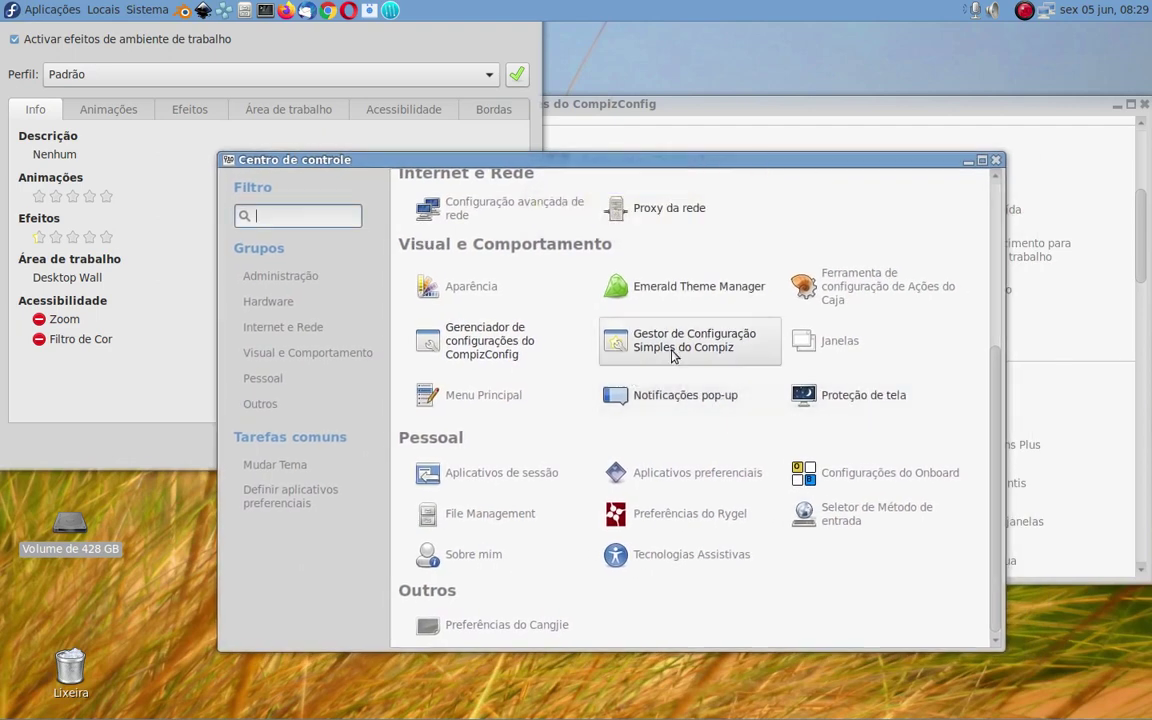
pyautogui.click(743, 99)
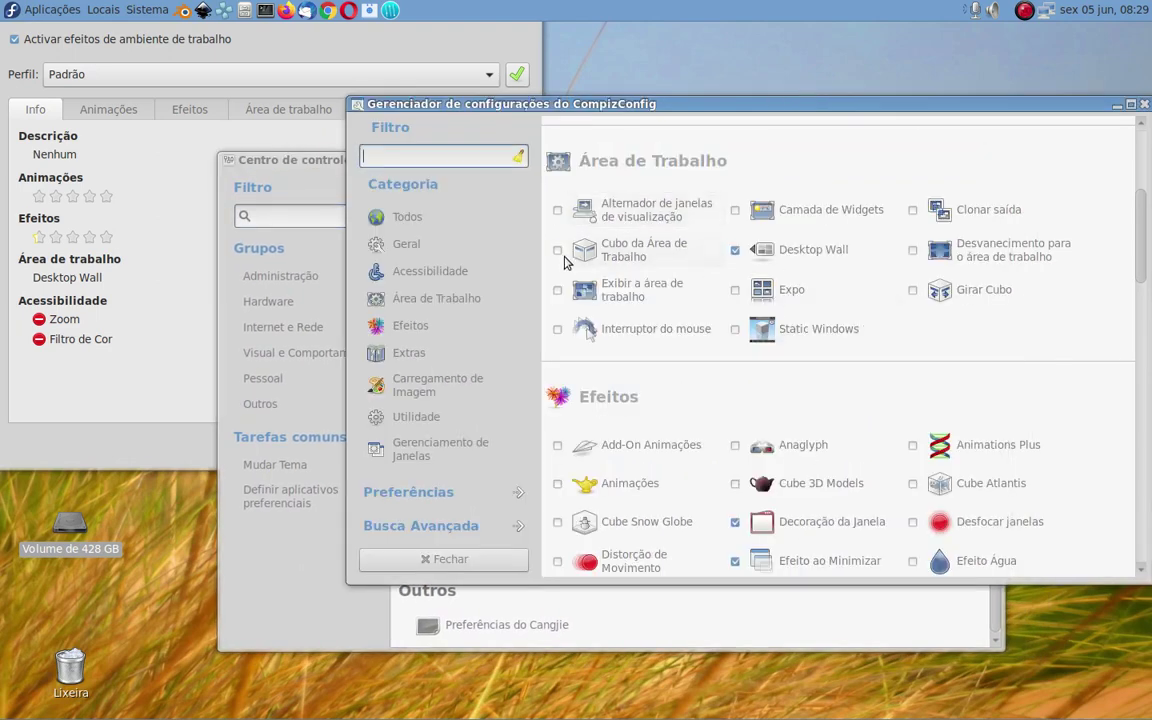
pyautogui.click(557, 249)
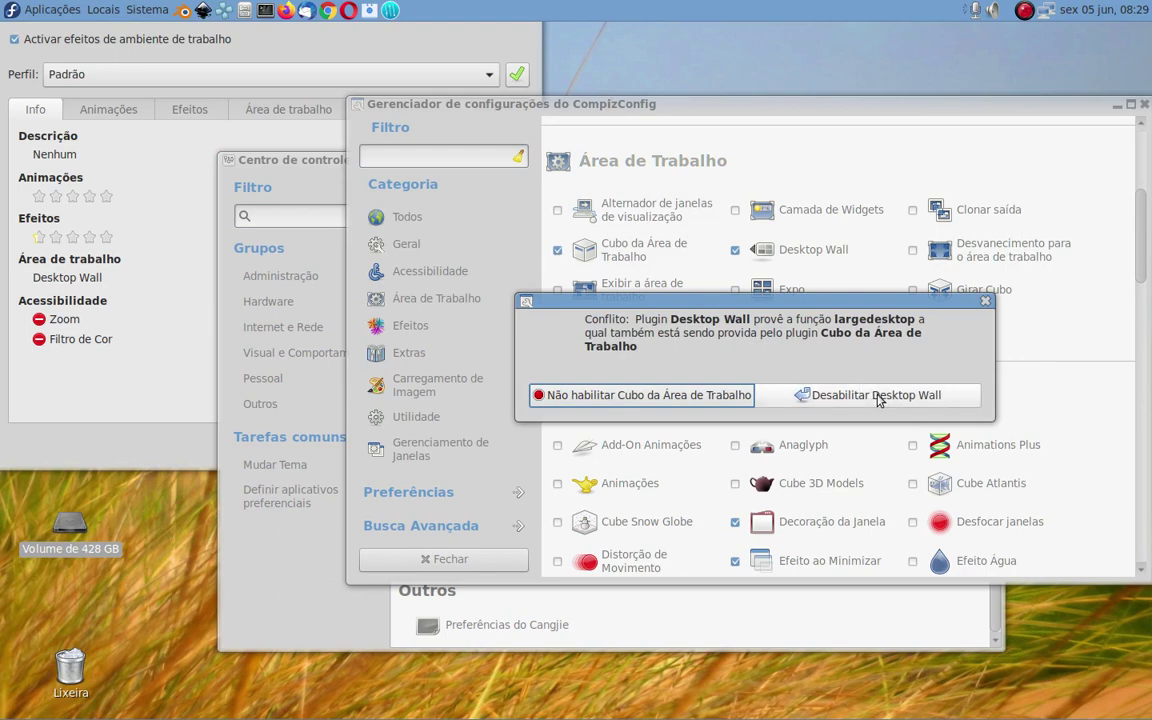
pyautogui.click(876, 396)
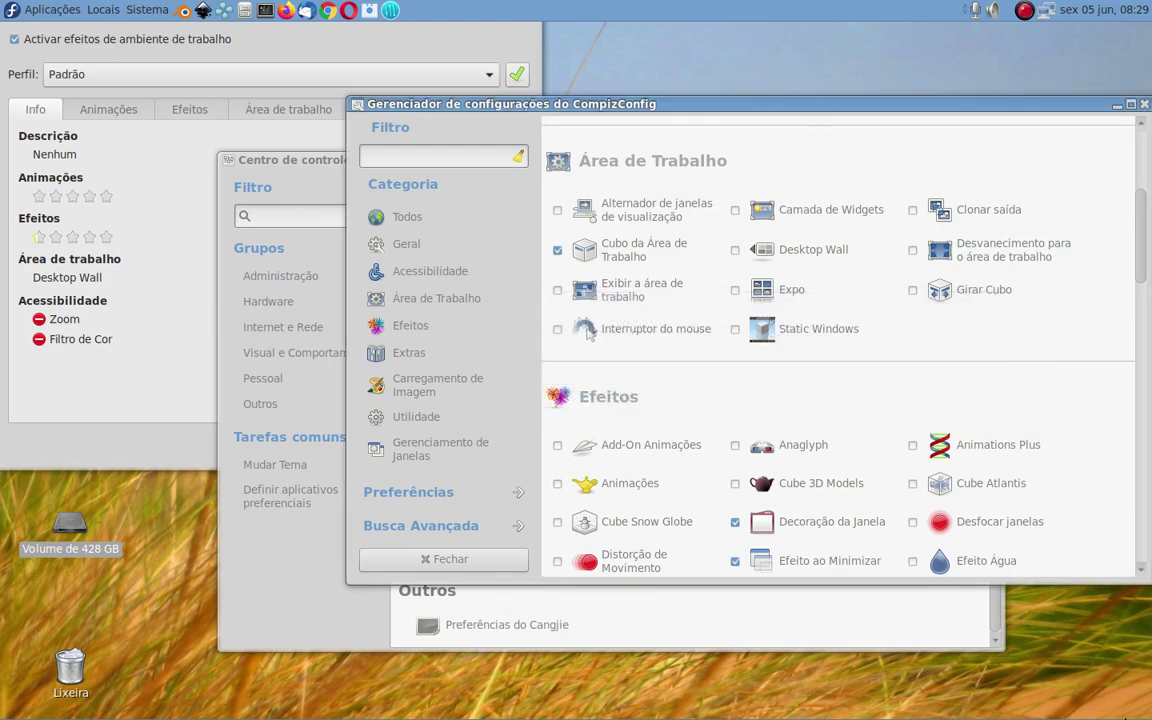
# - Review the CompizConfig plugins from the Efeitos category through Extras and Utilidade to Gerenciamento de Janelas
pyautogui.moveTo(1083, 712)
pyautogui.scroll(-6, 690, 340)
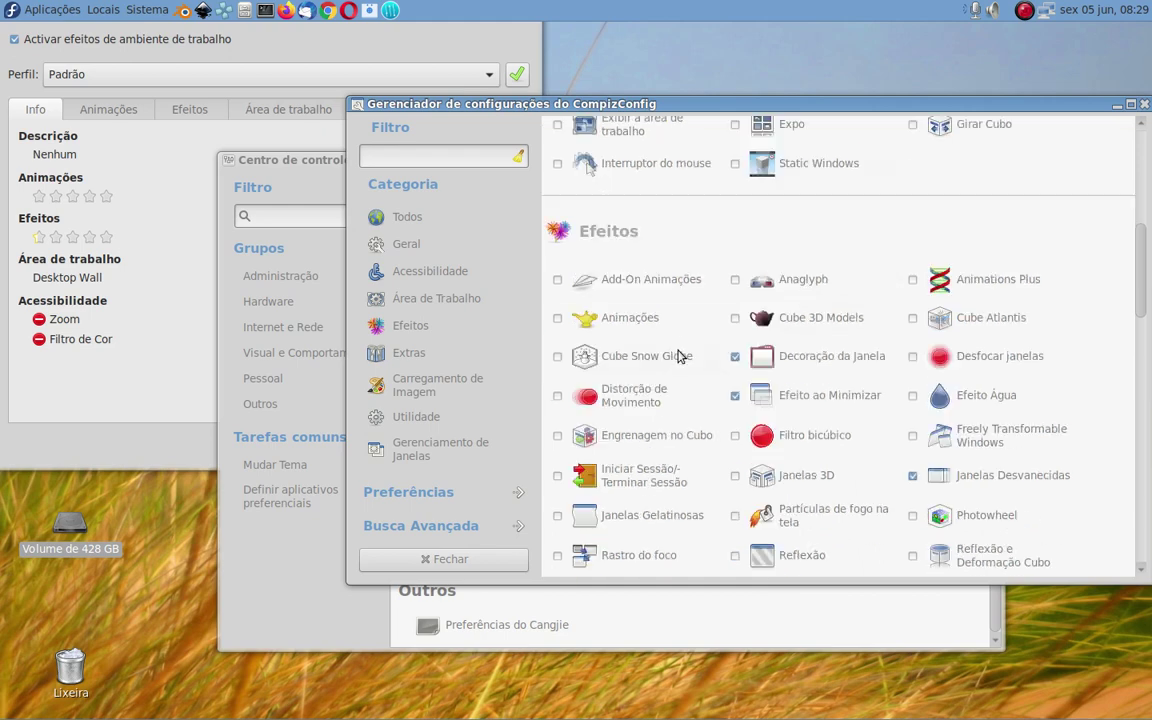
pyautogui.scroll(-2, 727, 467)
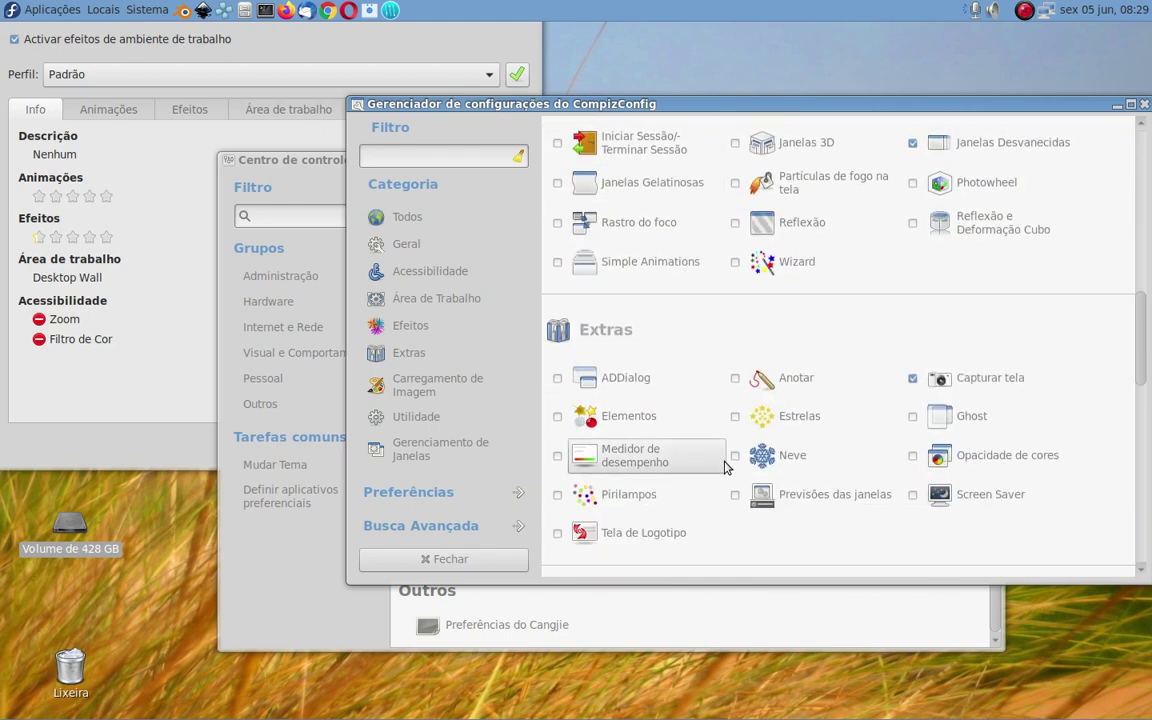
pyautogui.scroll(-14, 727, 467)
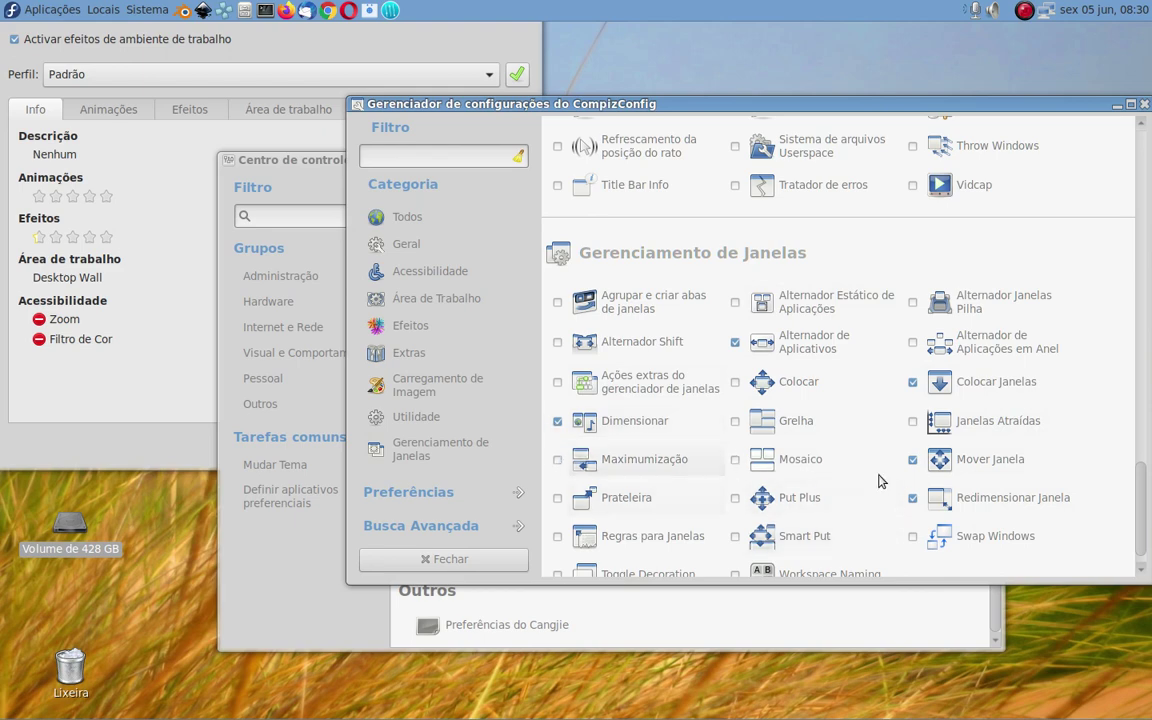
pyautogui.scroll(-1, 1003, 508)
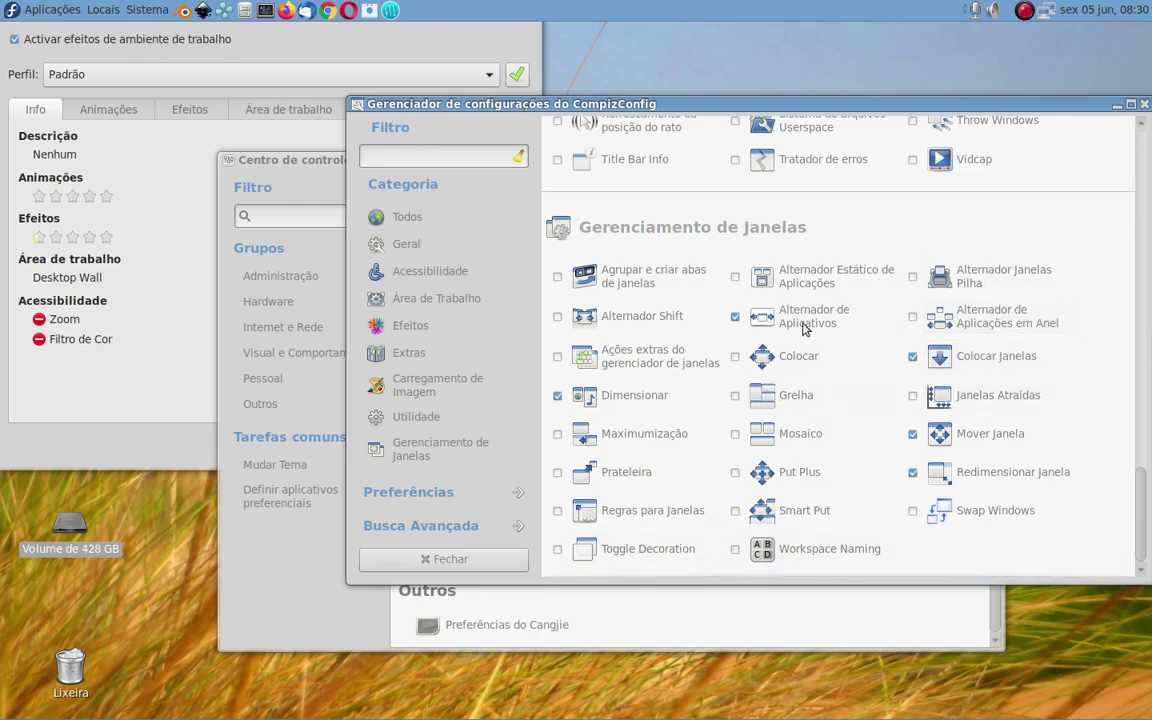
pyautogui.scroll(3, 825, 494)
pyautogui.scroll(-3, 826, 496)
pyautogui.scroll(7, 825, 494)
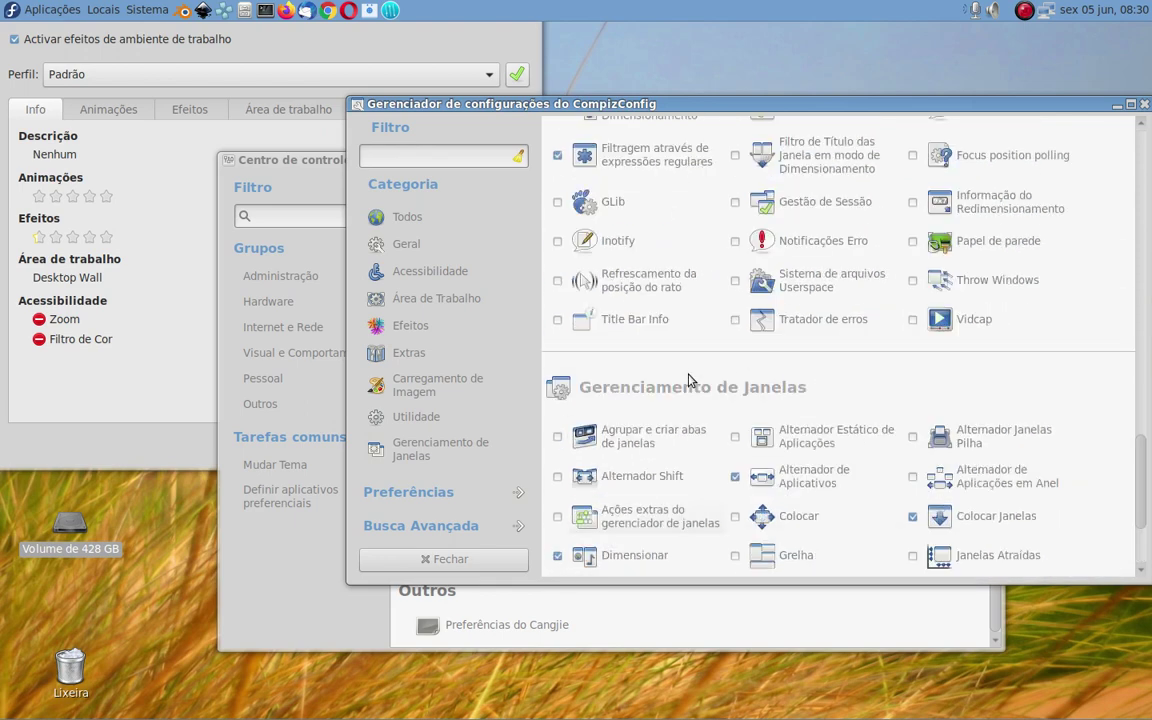
pyautogui.scroll(7, 765, 380)
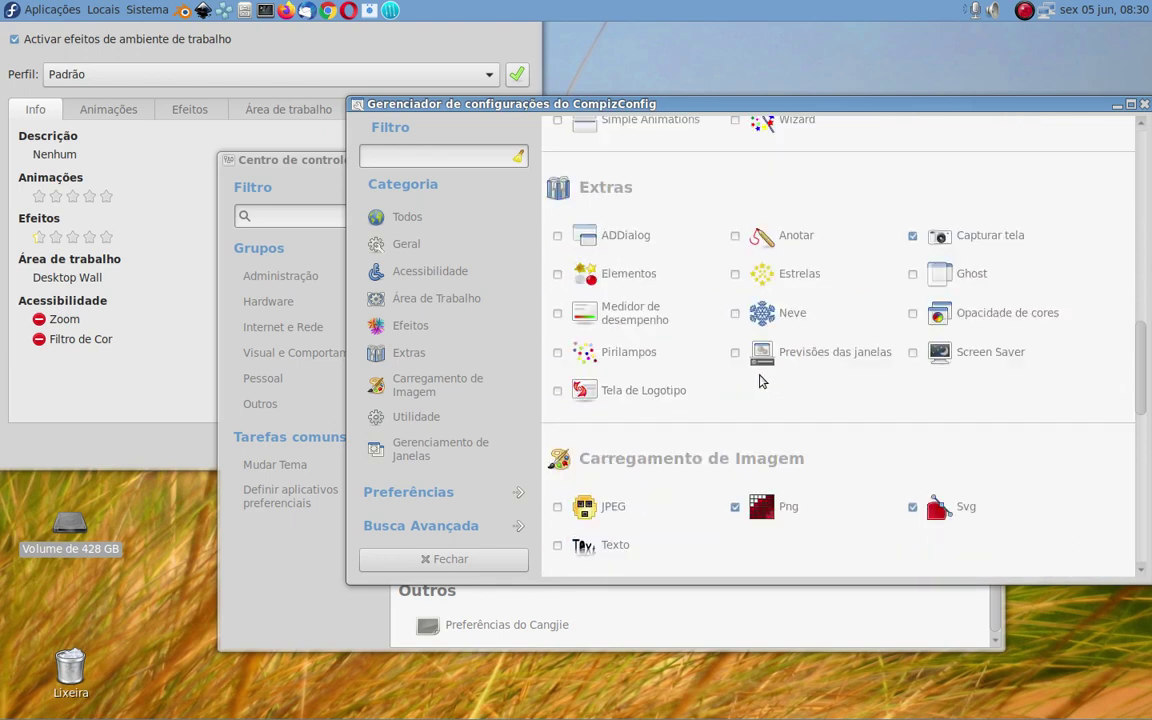
# - Enable the Janelas Gelatinosas and Anaglyph effects, moving the CompizConfig window around to demonstrate the effects
pyautogui.scroll(2, 688, 409)
pyautogui.scroll(3, 688, 409)
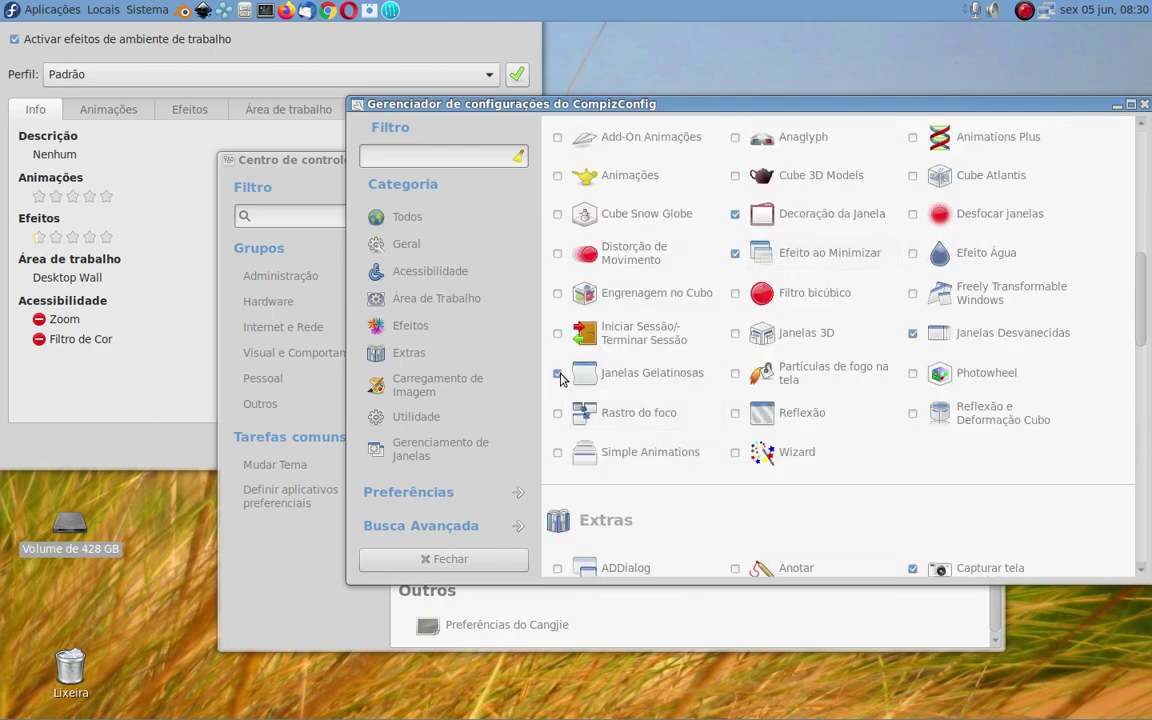
pyautogui.moveTo(782, 103); pyautogui.dragTo(754, 150)
pyautogui.scroll(5, 658, 324)
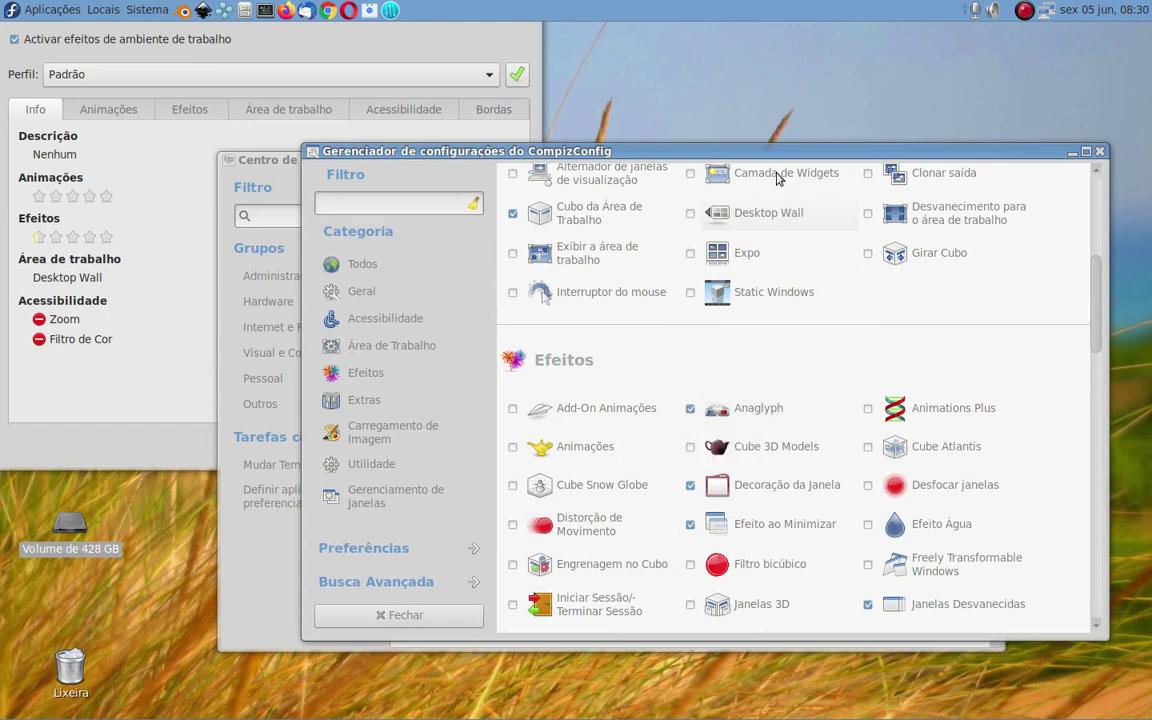
pyautogui.moveTo(708, 150); pyautogui.dragTo(742, 87)
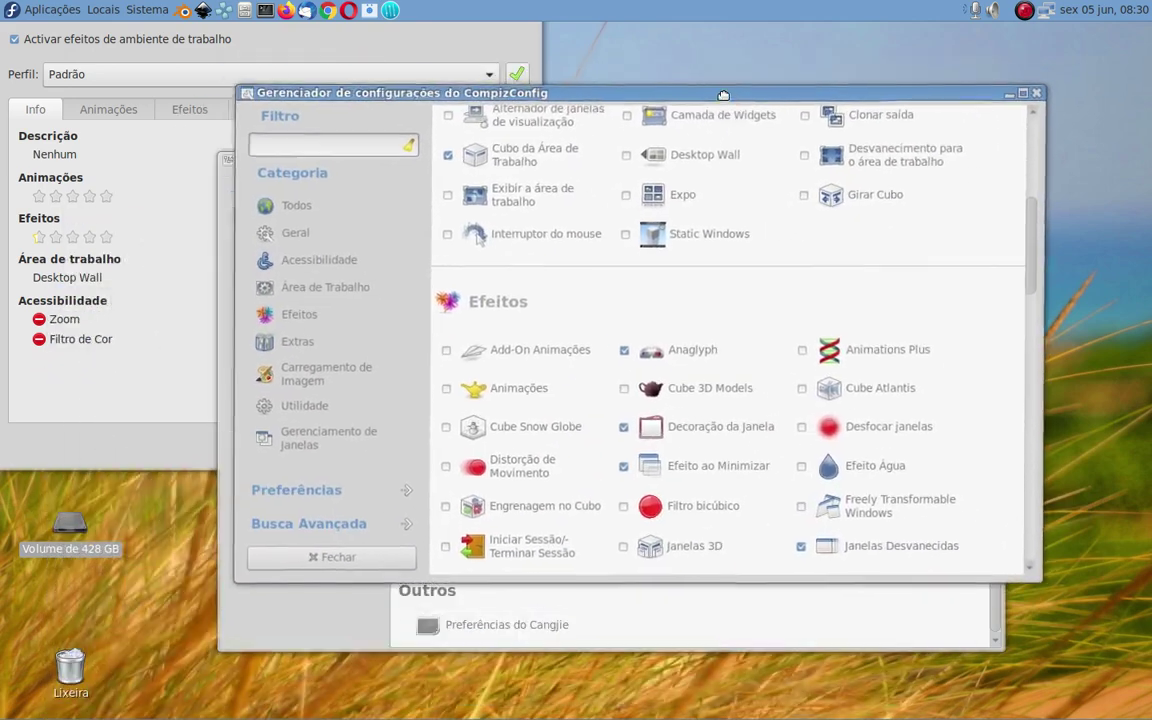
# - Enable Animations Plus and Add-On Animações along with the required Animações plugin, disabling Efeito ao Minimizar to resolve the conflict
pyautogui.click(808, 350)
pyautogui.click(748, 375)
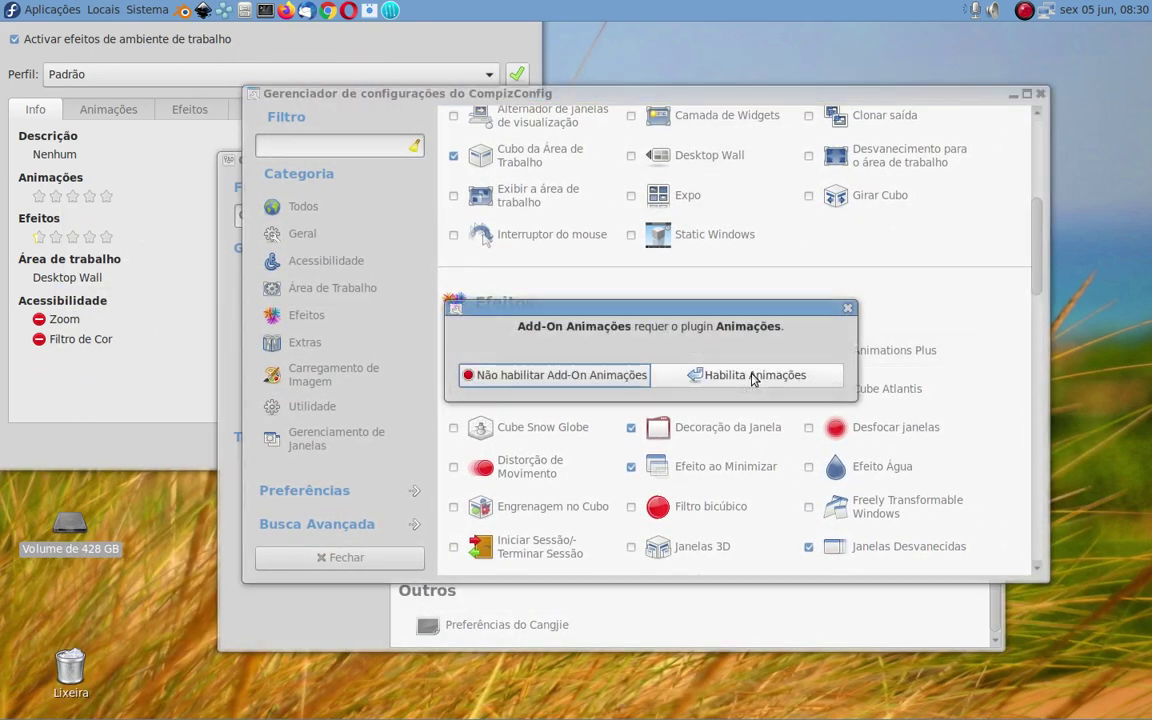
pyautogui.click(745, 375)
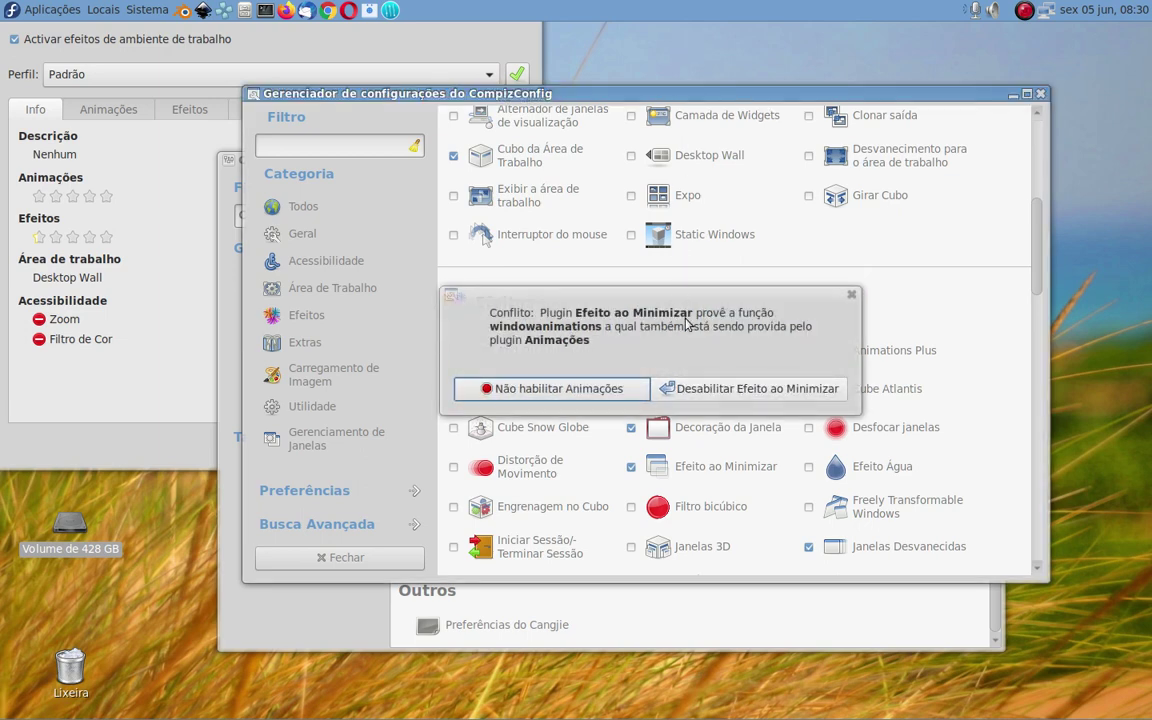
pyautogui.click(722, 389)
pyautogui.moveTo(675, 93); pyautogui.dragTo(749, 110)
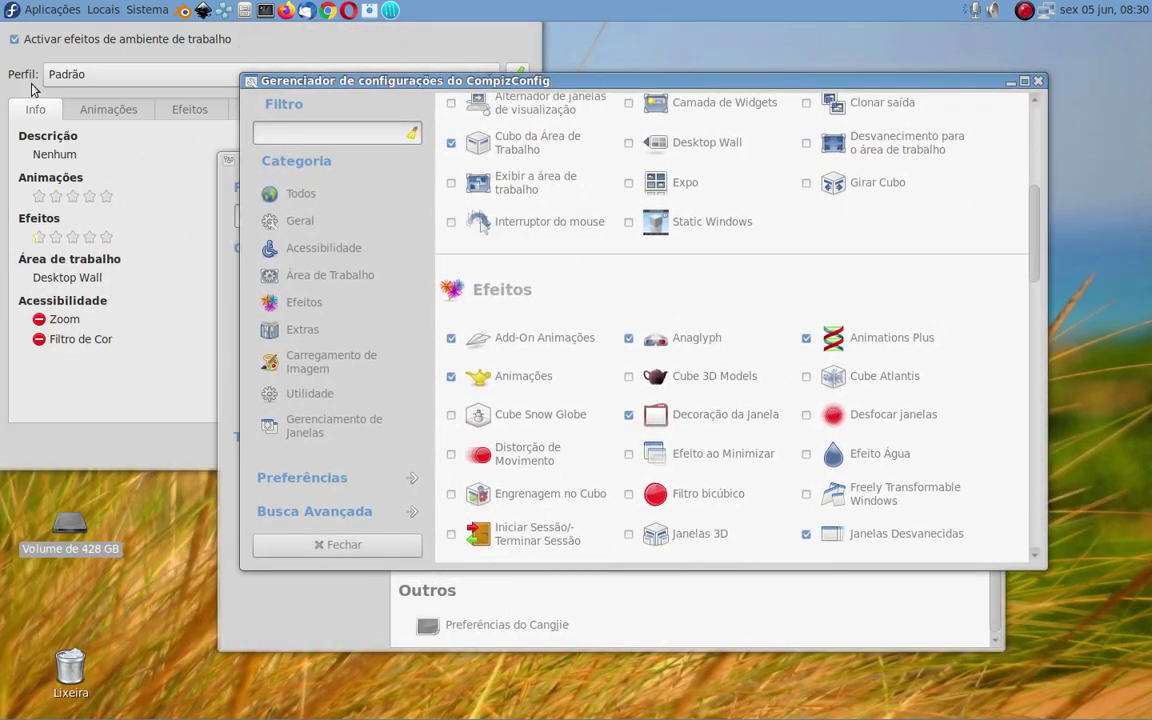
# - Deactivate the desktop environment effects and close both the Gestor de Configuração Simples do Compiz and the CompizConfig manager
pyautogui.click(137, 40)
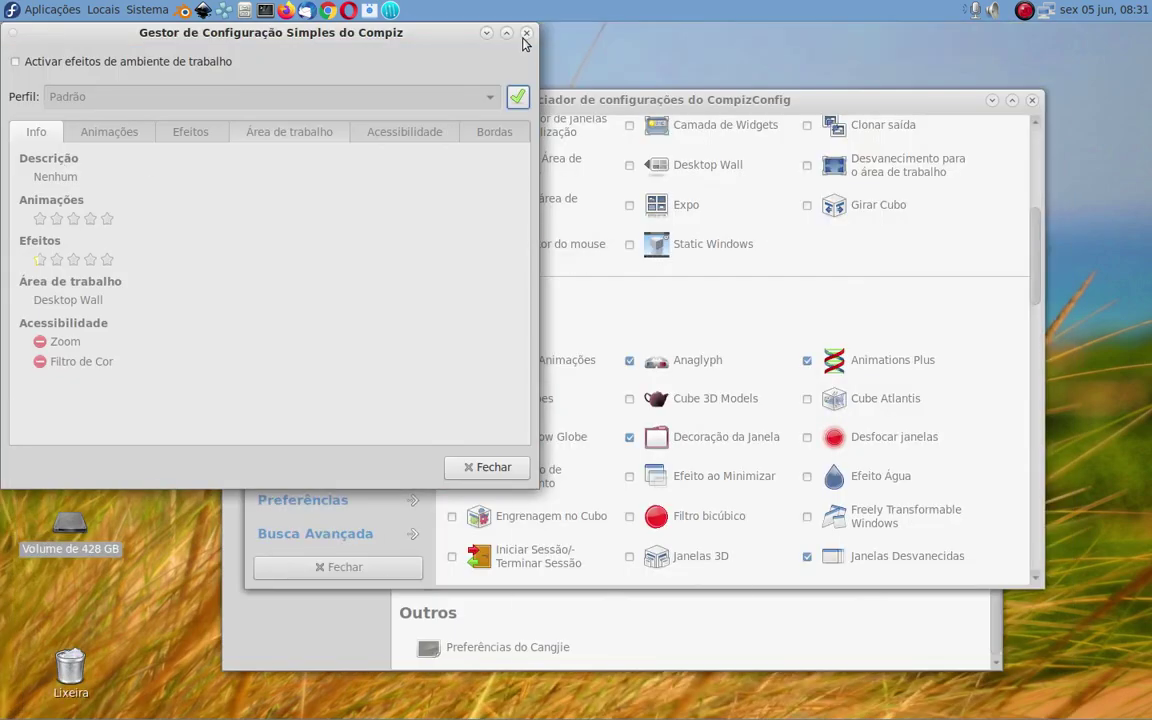
pyautogui.click(526, 33)
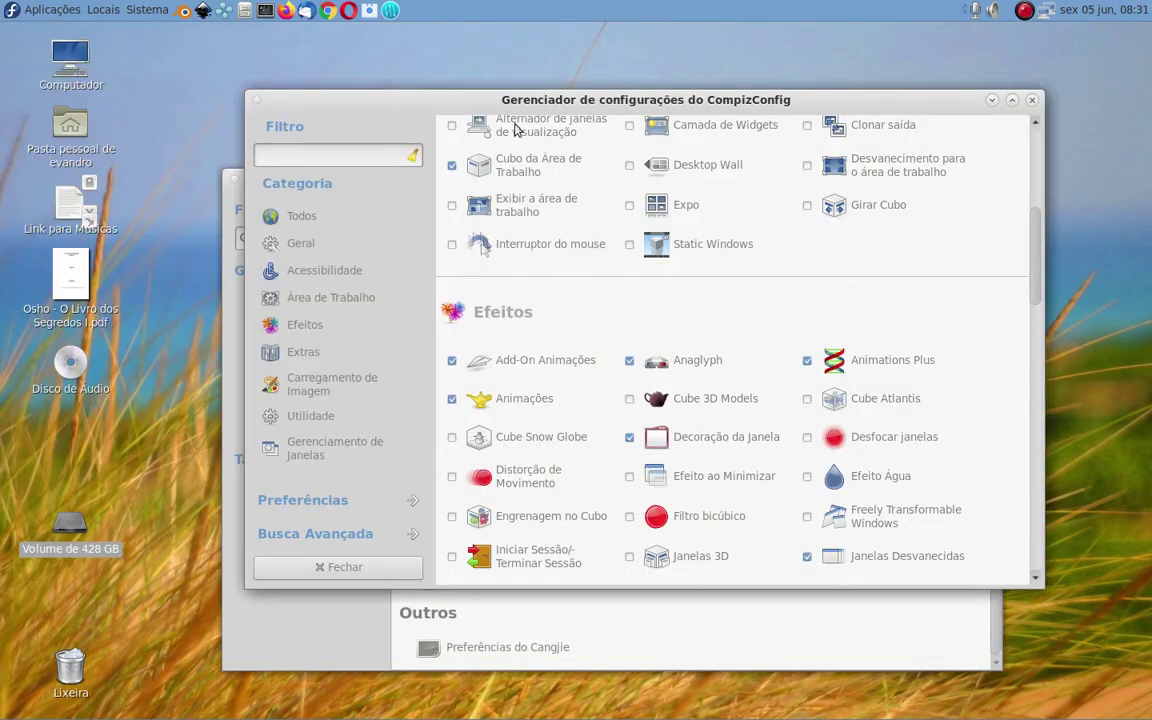
pyautogui.moveTo(792, 108); pyautogui.dragTo(905, 104)
pyautogui.hotkey('alt', 'F4')
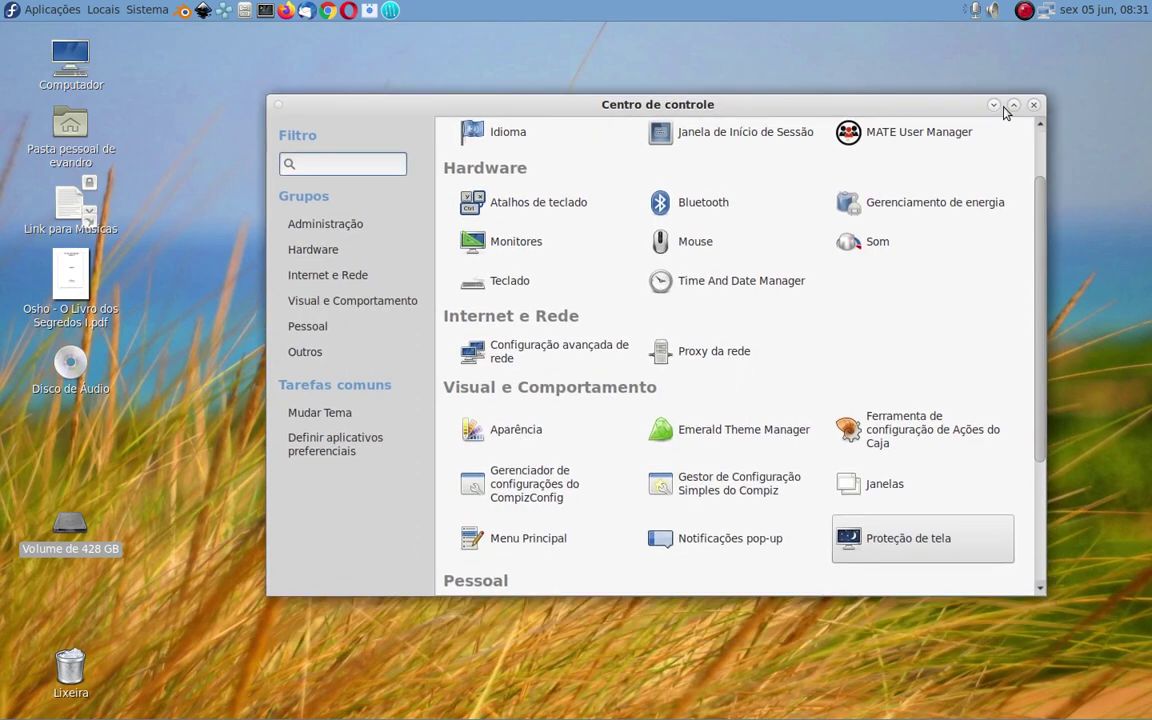
# - Look over the Centro de controle settings from Administração down to Outros and return to the beginning of the list
pyautogui.scroll(2, 1020, 130)
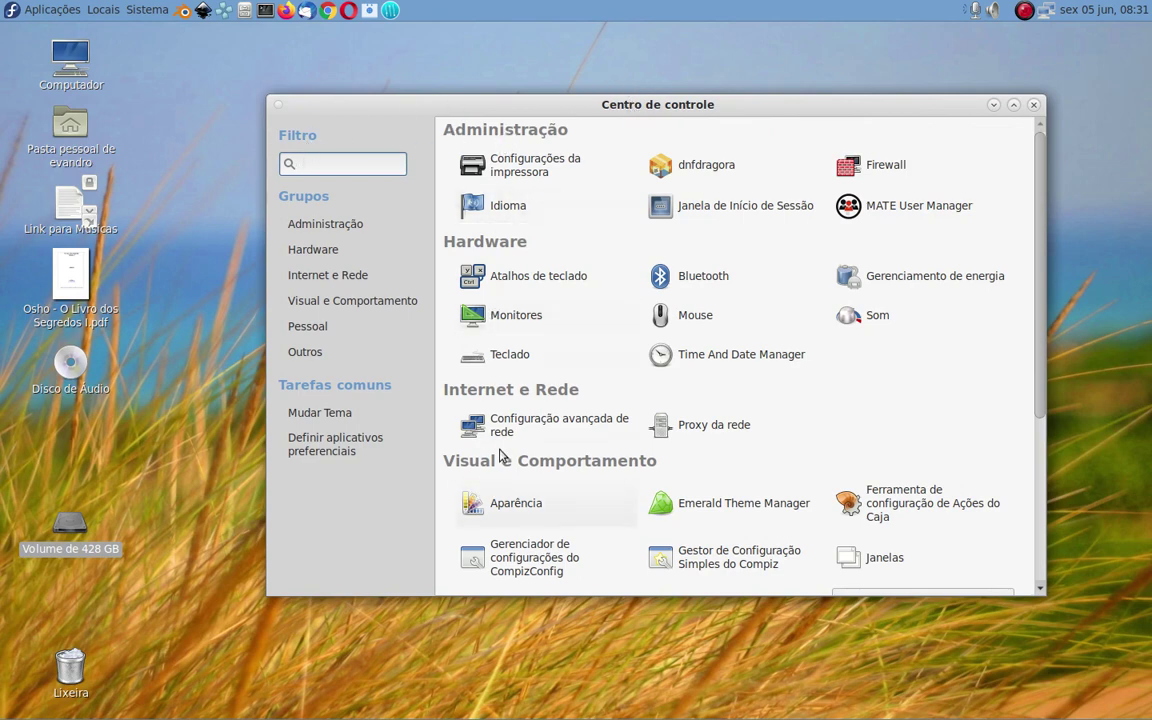
pyautogui.scroll(-4, 505, 400)
pyautogui.scroll(-2, 530, 420)
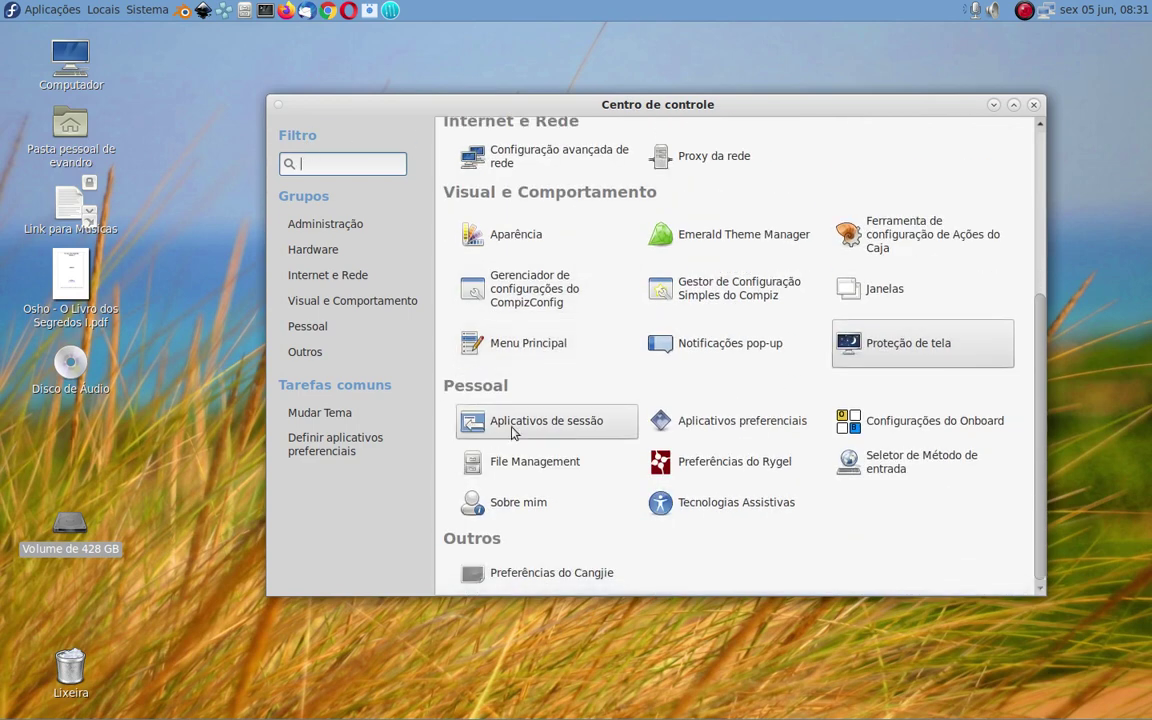
pyautogui.scroll(5, 770, 280)
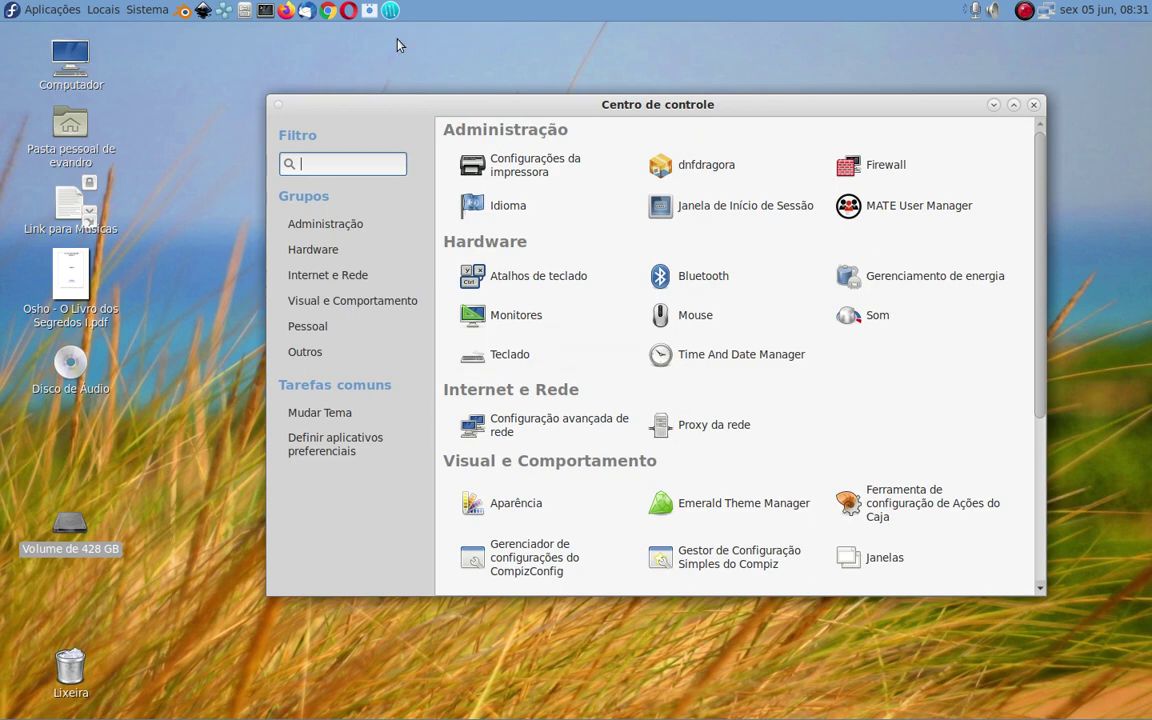
# - Point out the desktop icons by selecting the computer, home folder, Disco de Áudio, Volume de 428 GB and Lixeira in turn
pyautogui.click(190, 42)
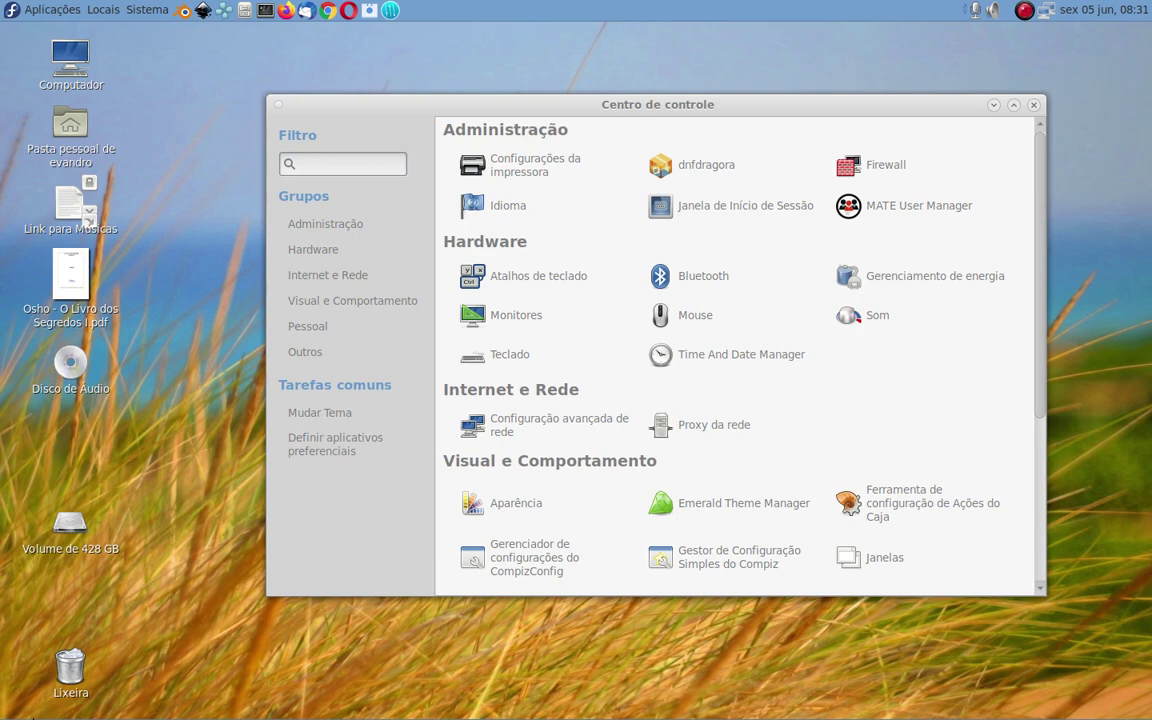
pyautogui.click(70, 62)
pyautogui.click(70, 125)
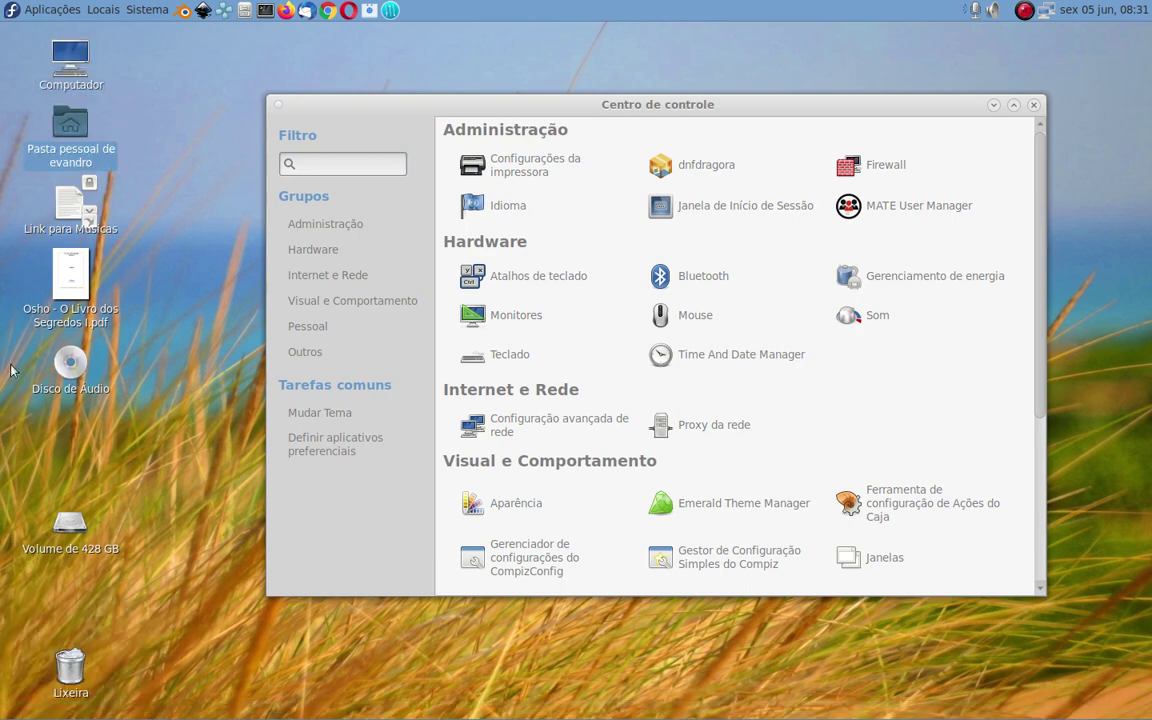
pyautogui.click(70, 365)
pyautogui.click(75, 520)
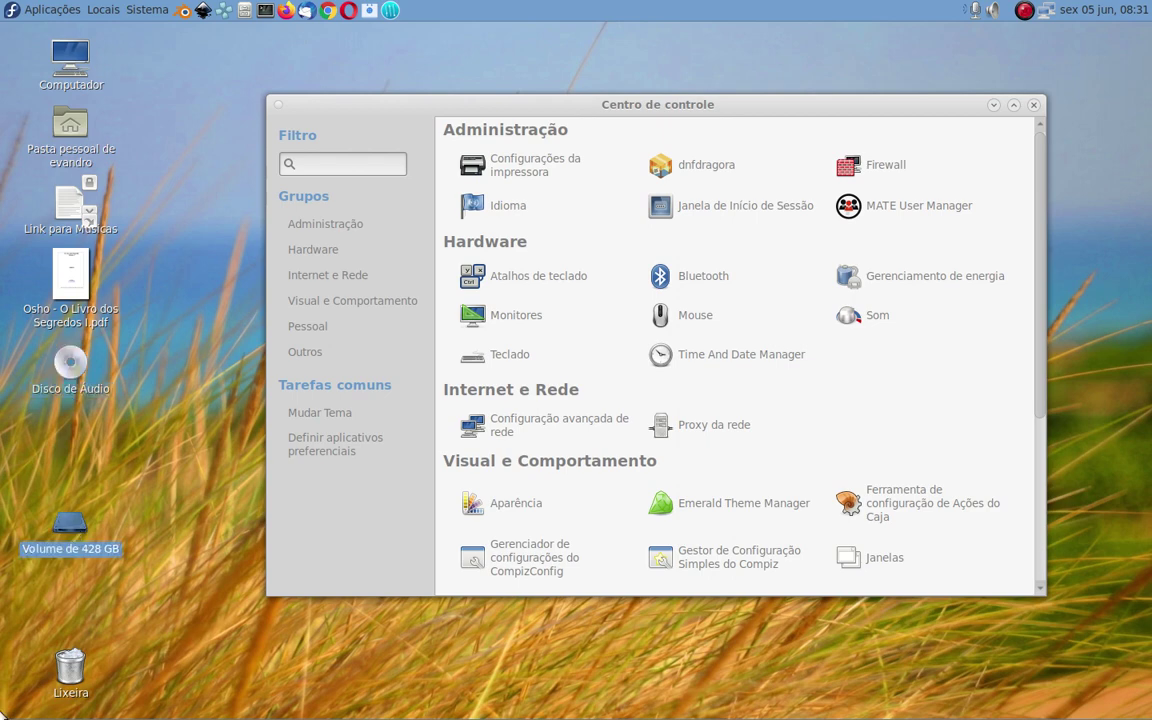
pyautogui.click(70, 668)
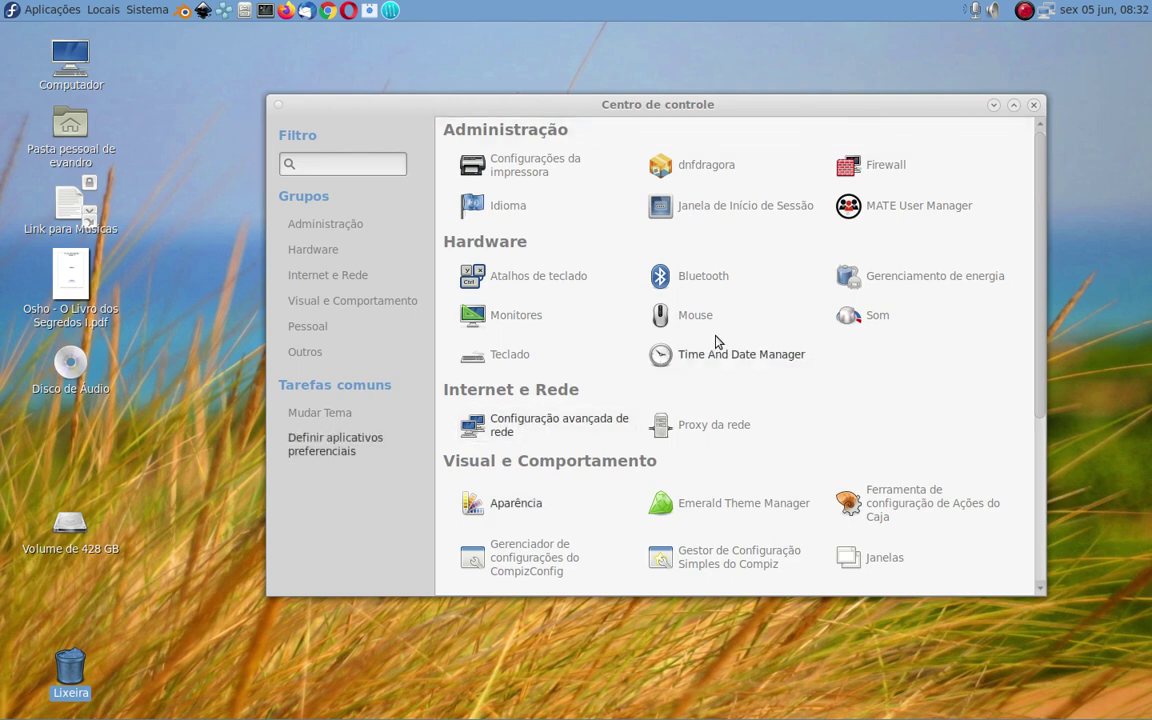
# - Show the Centro de controle's Visual e Comportamento group, select all the desktop icons from Computador to Lixeira, and clear the selection
pyautogui.scroll(-3, 694, 462)
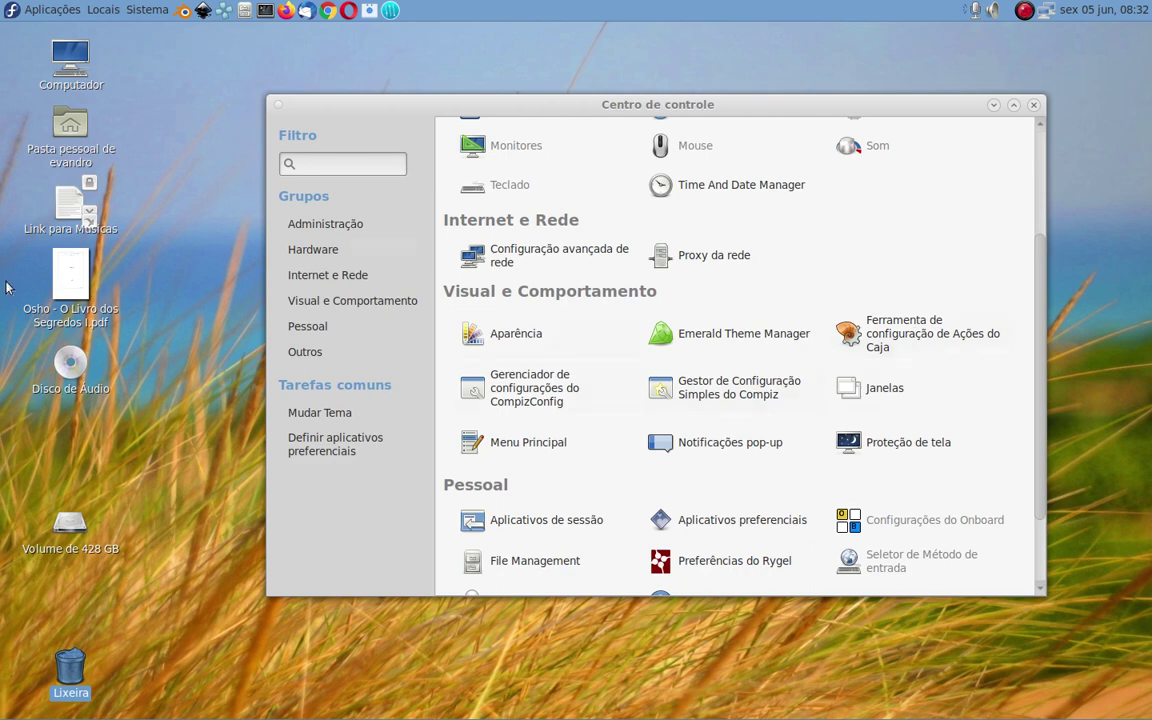
pyautogui.click(70, 56)
pyautogui.keyDown('ctrl'); pyautogui.click(70, 122); pyautogui.keyUp('ctrl')
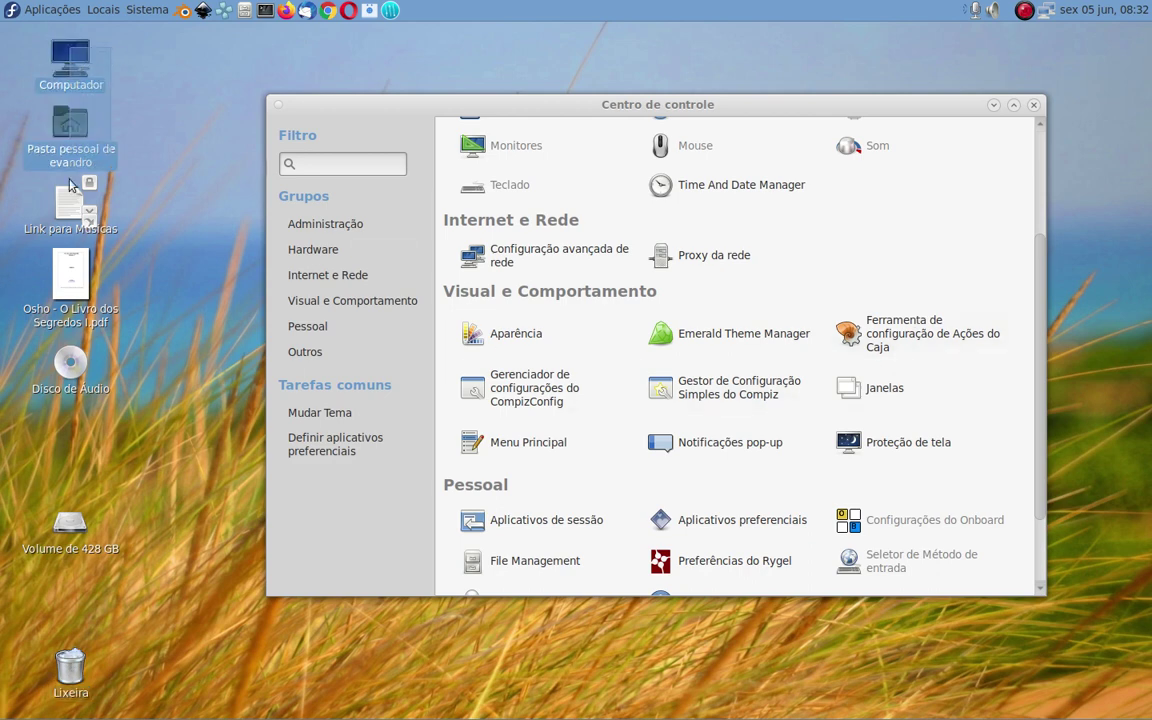
pyautogui.keyDown('ctrl'); pyautogui.click(70, 204); pyautogui.keyUp('ctrl')
pyautogui.hotkey('ctrl', 'a')
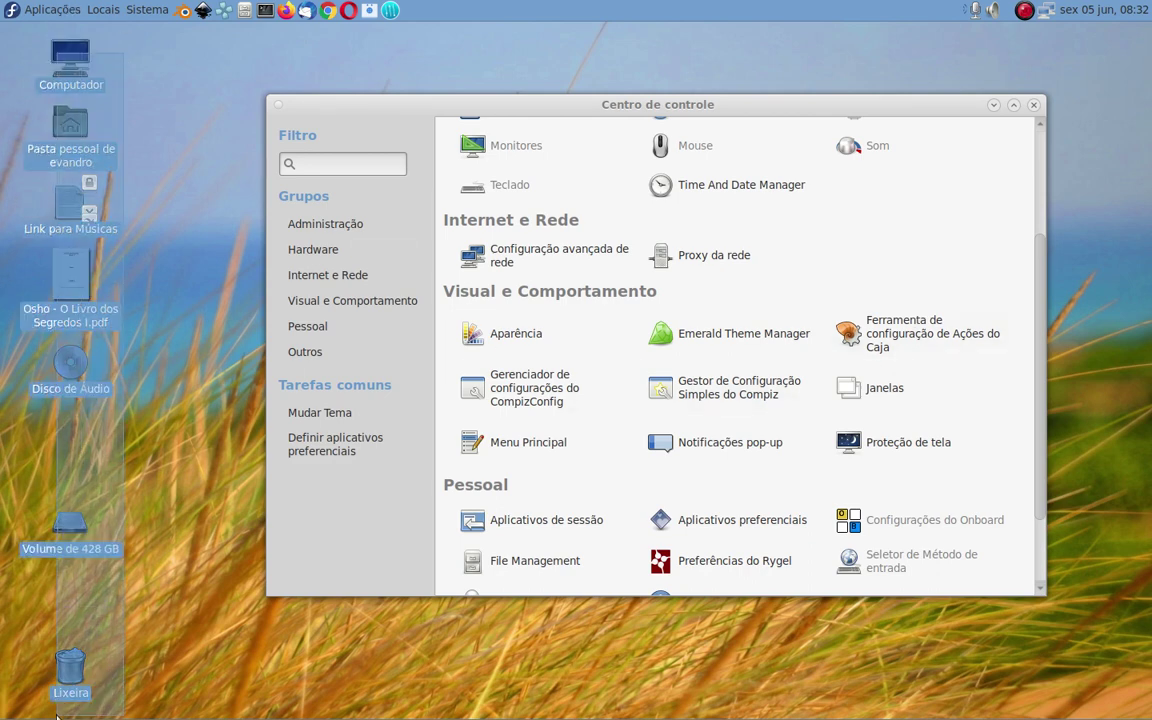
pyautogui.click(195, 358)
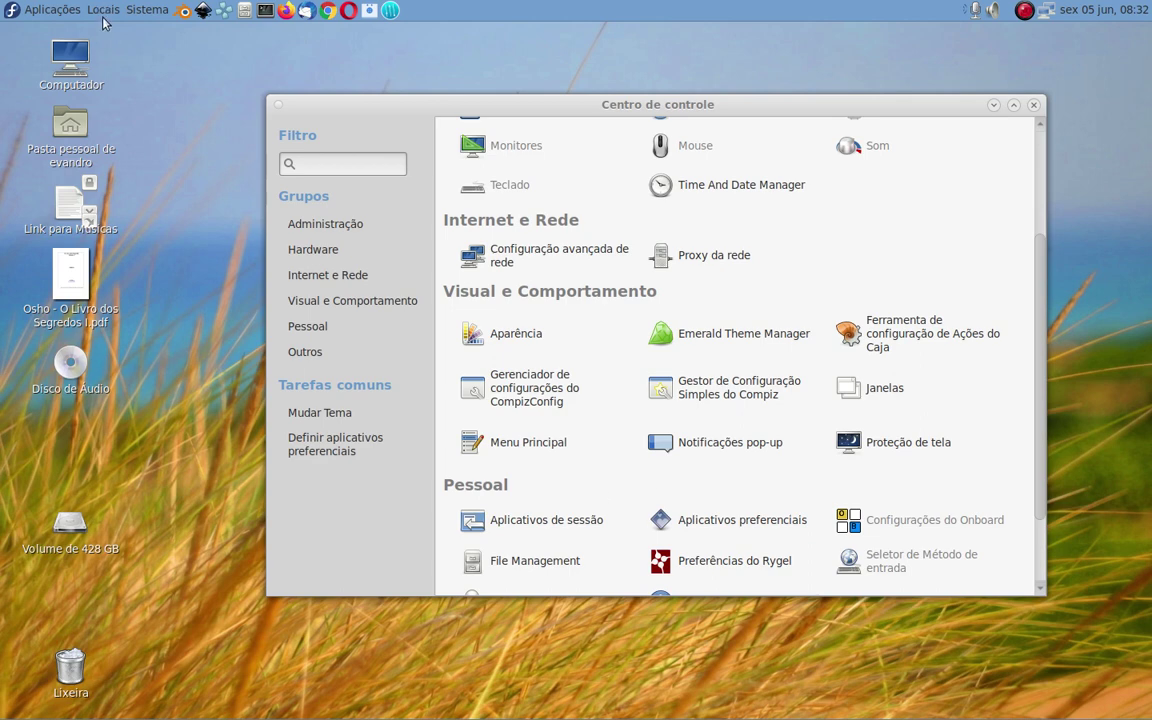
# - Select the whole column of desktop icons again and close the Centro de controle
pyautogui.moveTo(109, 36); pyautogui.dragTo(22, 670)
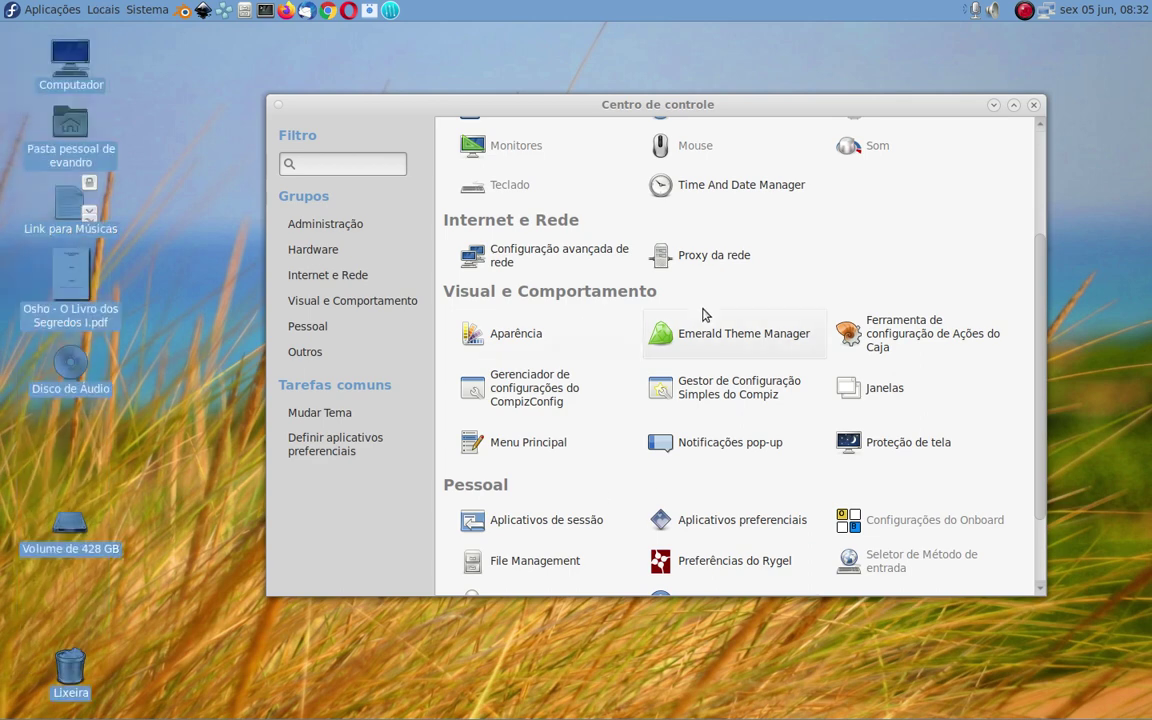
pyautogui.click(897, 236)
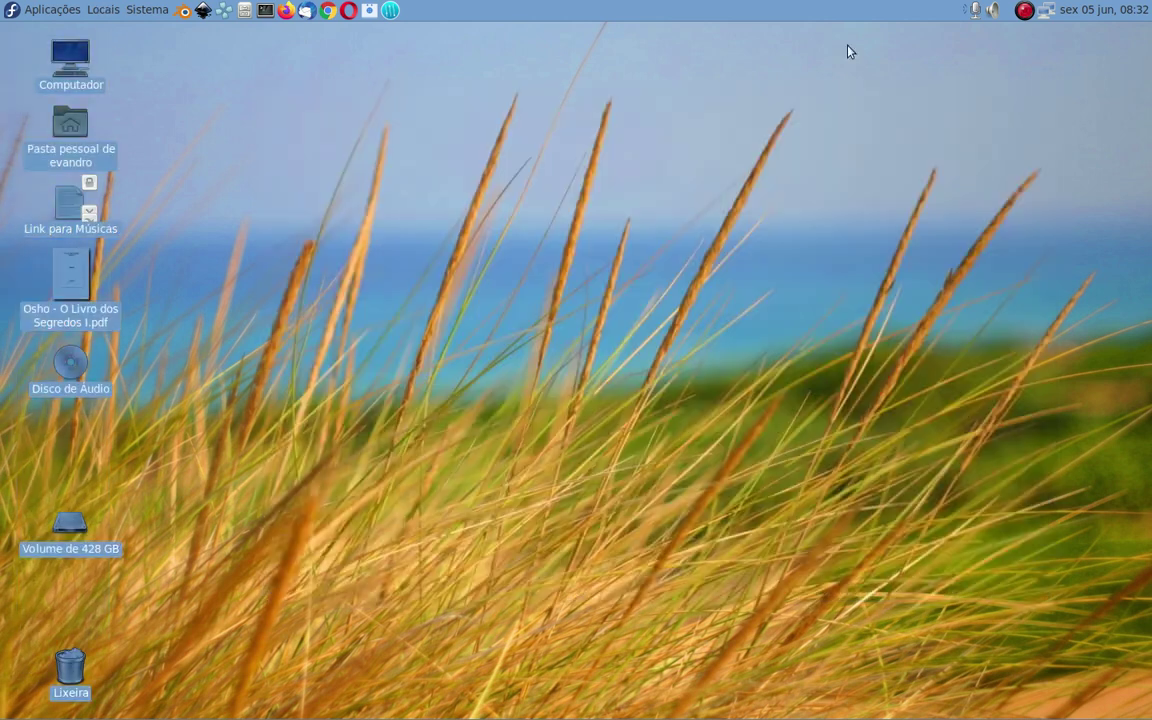
pyautogui.hotkey('alt', 'F4')
# - Open Terminal MATE, switch to root with "sudo su", and run "dnf search mate" to search the repositories
pyautogui.click(264, 10)
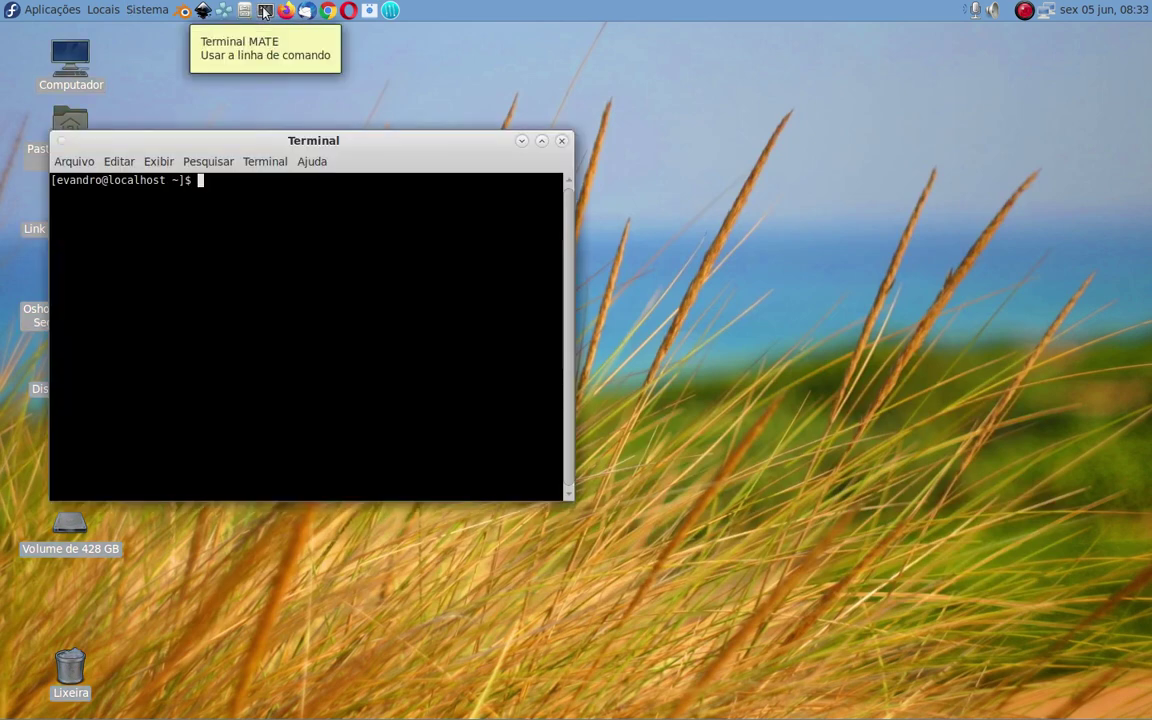
pyautogui.write('sudo su')
pyautogui.press('Return')
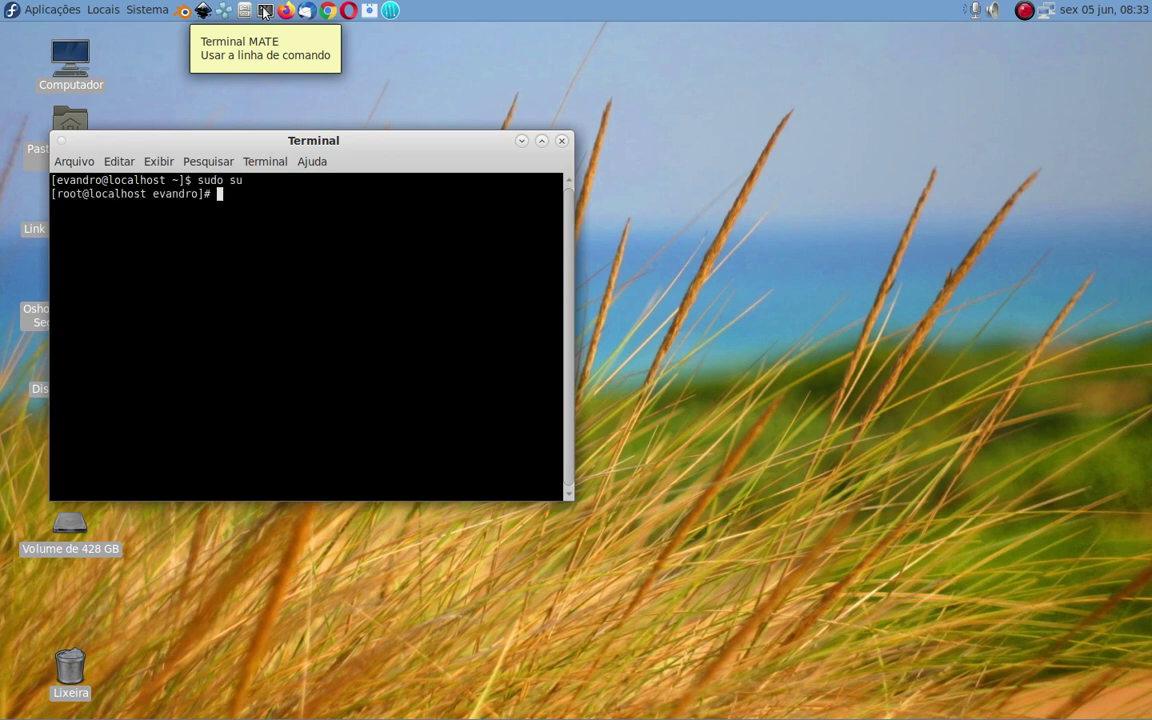
pyautogui.write('dnf search mate')
pyautogui.press('Return')
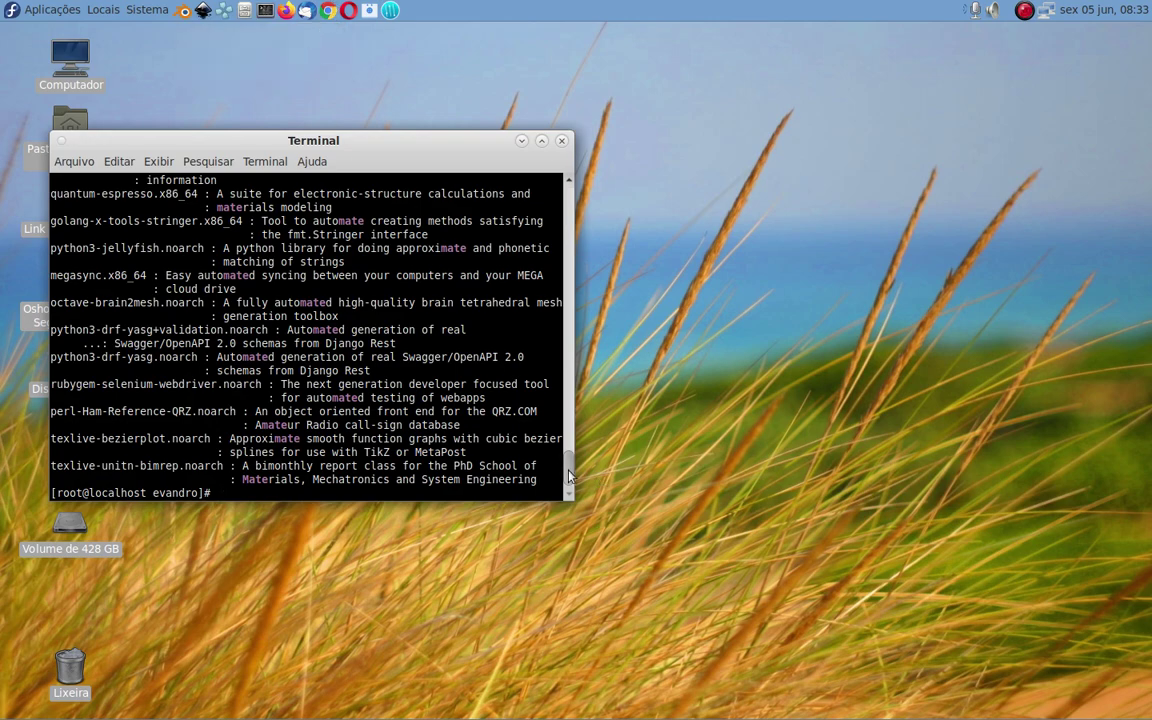
# - Examine the package search results, starting from the summary matches for MATE and its Caja, Marco and Pluma packages
pyautogui.click(563, 428)
pyautogui.moveTo(563, 428); pyautogui.dragTo(565, 340)
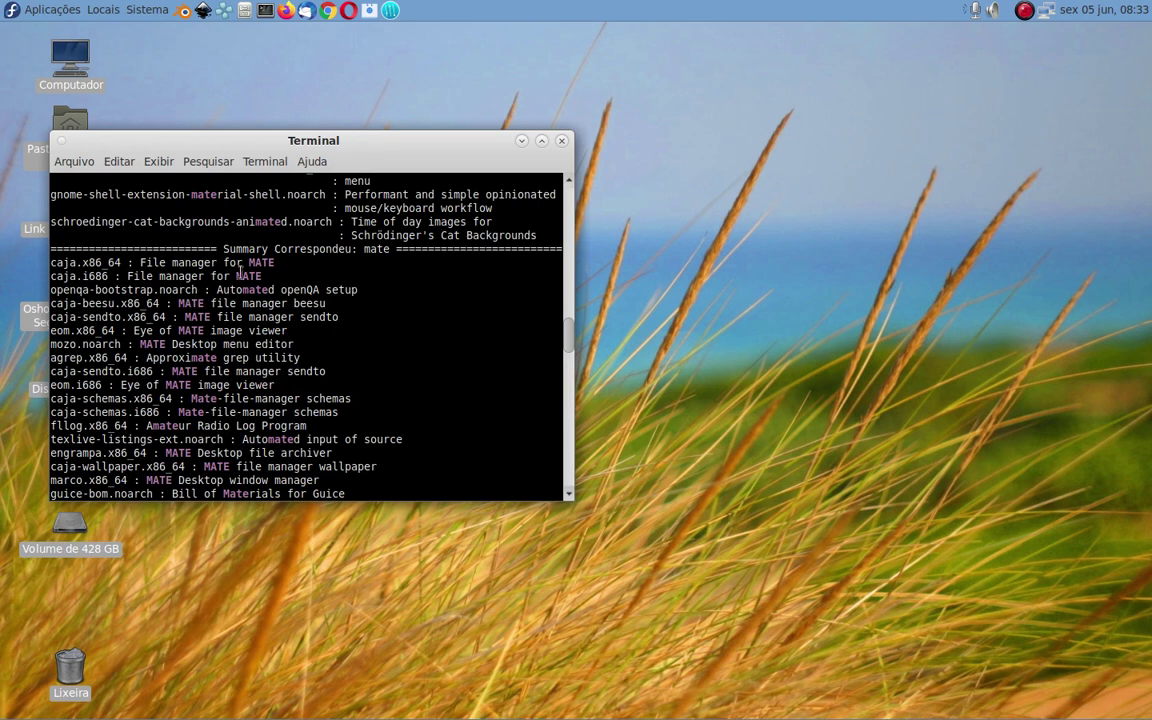
pyautogui.moveTo(237, 276); pyautogui.dragTo(265, 276)
pyautogui.click(208, 274)
pyautogui.scroll(-1, 78, 366)
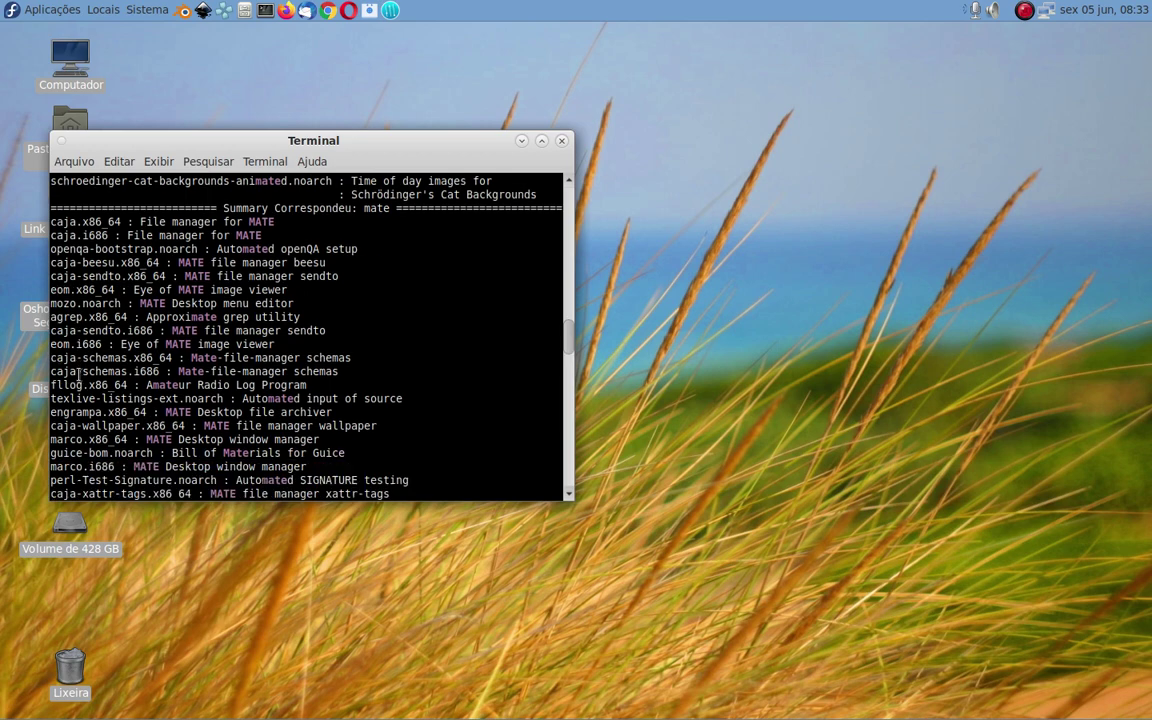
pyautogui.scroll(-4, 78, 376)
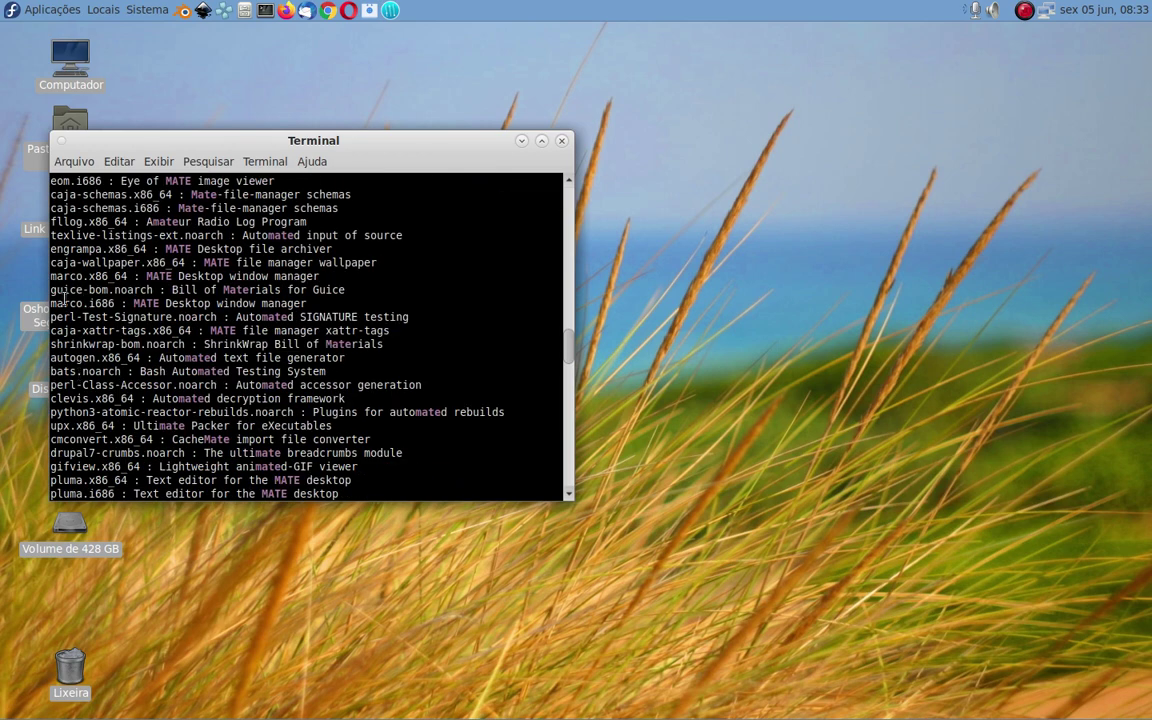
pyautogui.scroll(4, 60, 270)
pyautogui.scroll(-4, 73, 289)
pyautogui.scroll(-13, 100, 300)
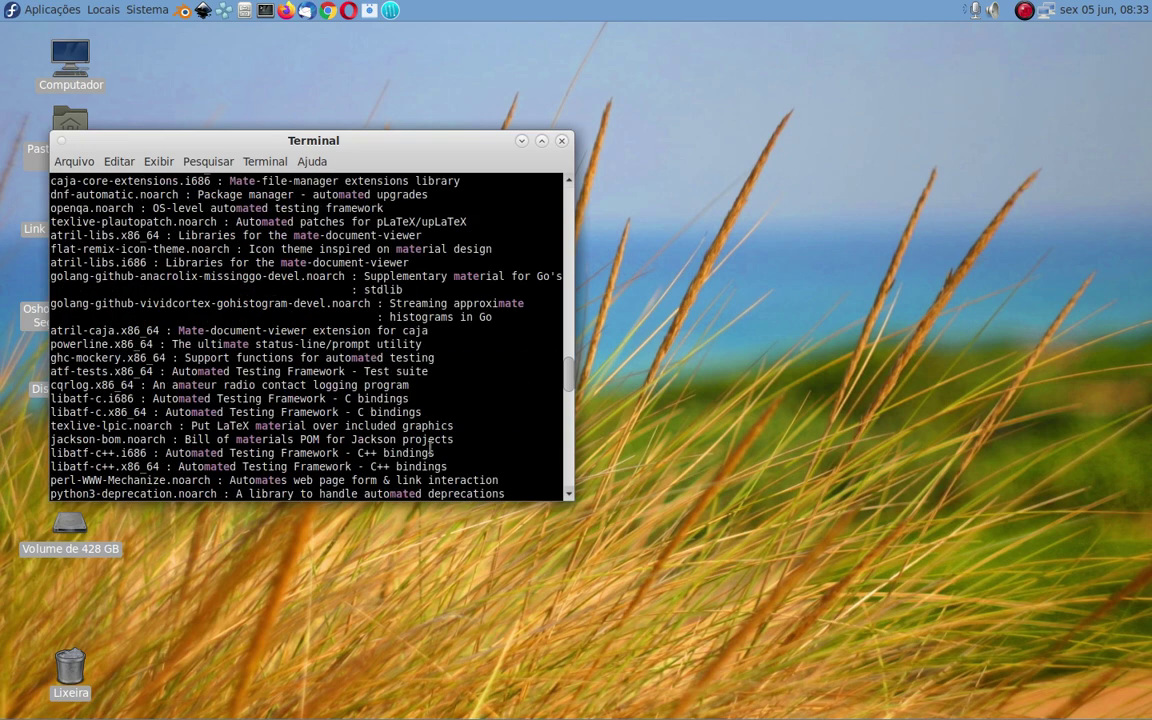
# - Look back through the MATE package search results and close the terminal window
pyautogui.scroll(15, 390, 390)
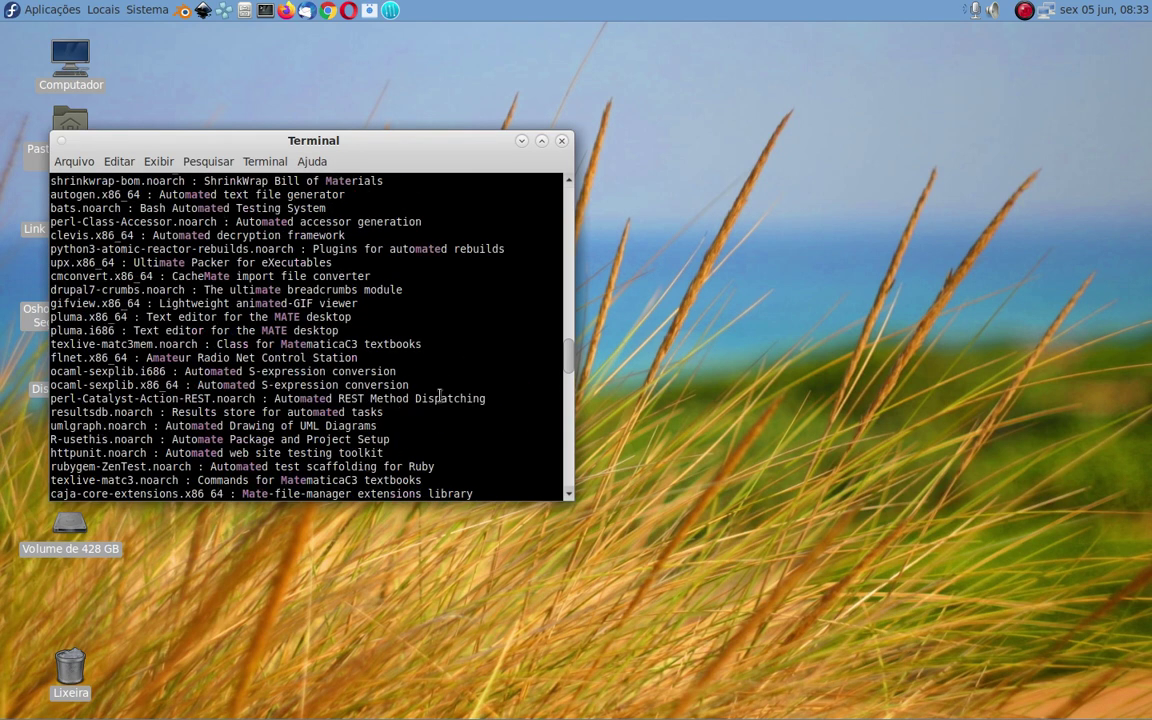
pyautogui.click(561, 140)
pyautogui.click(416, 392)
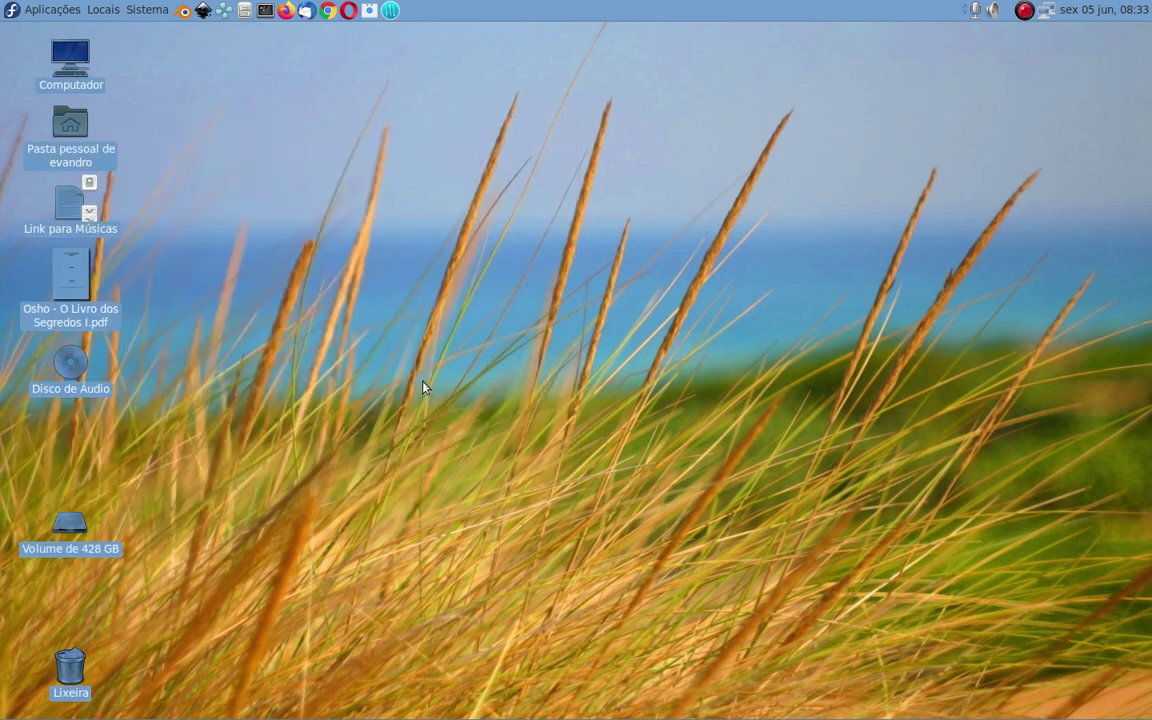
# - Show the installed applications by category, including Acessórios, Escritório, Ferramentas do sistema, Internet and Outros, and clear the desktop icon selection
pyautogui.click(15, 9)
pyautogui.moveTo(43, 38)
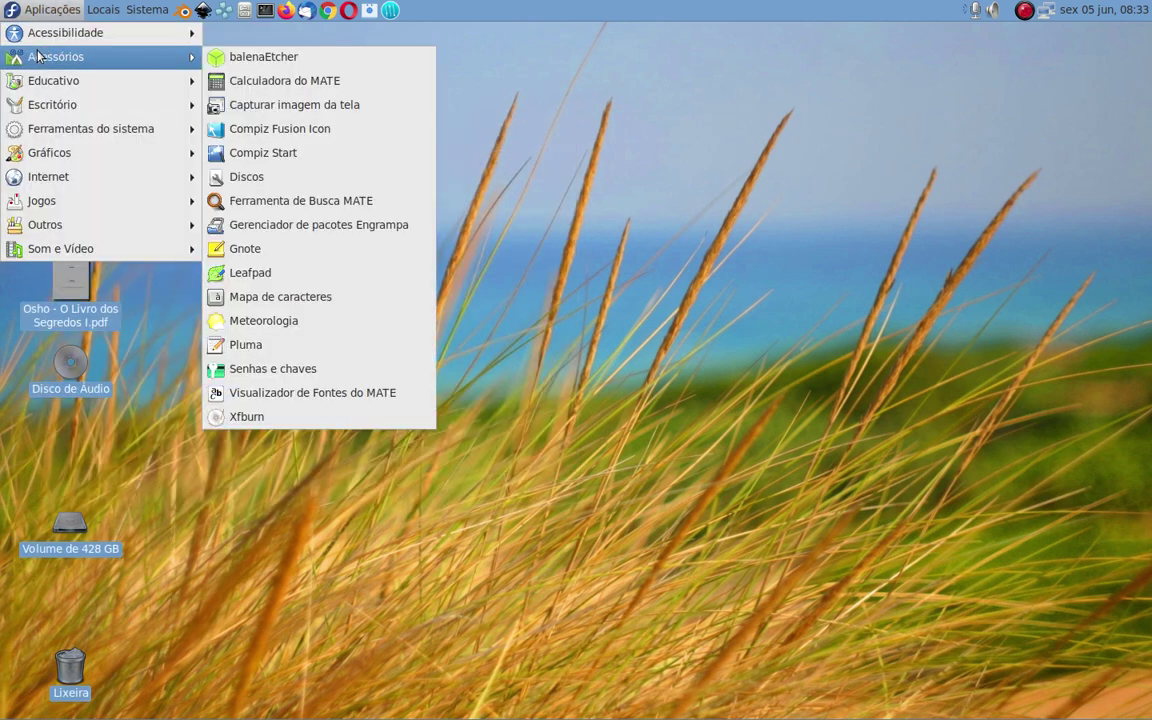
pyautogui.moveTo(45, 106)
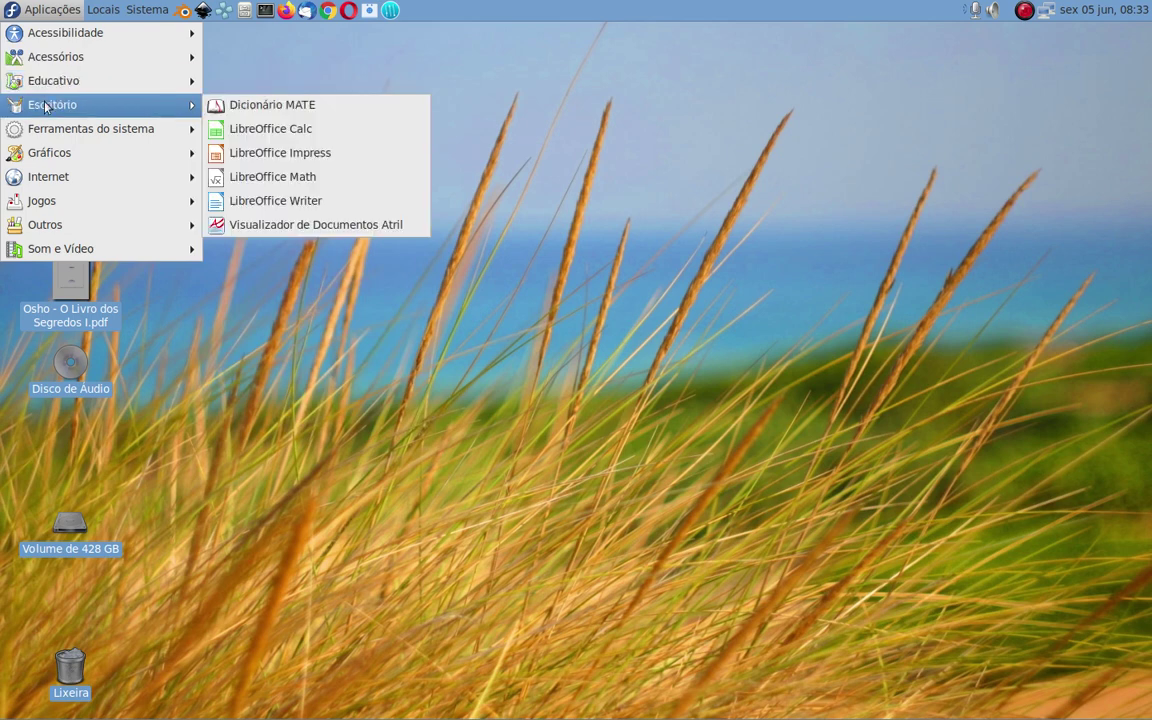
pyautogui.moveTo(43, 132)
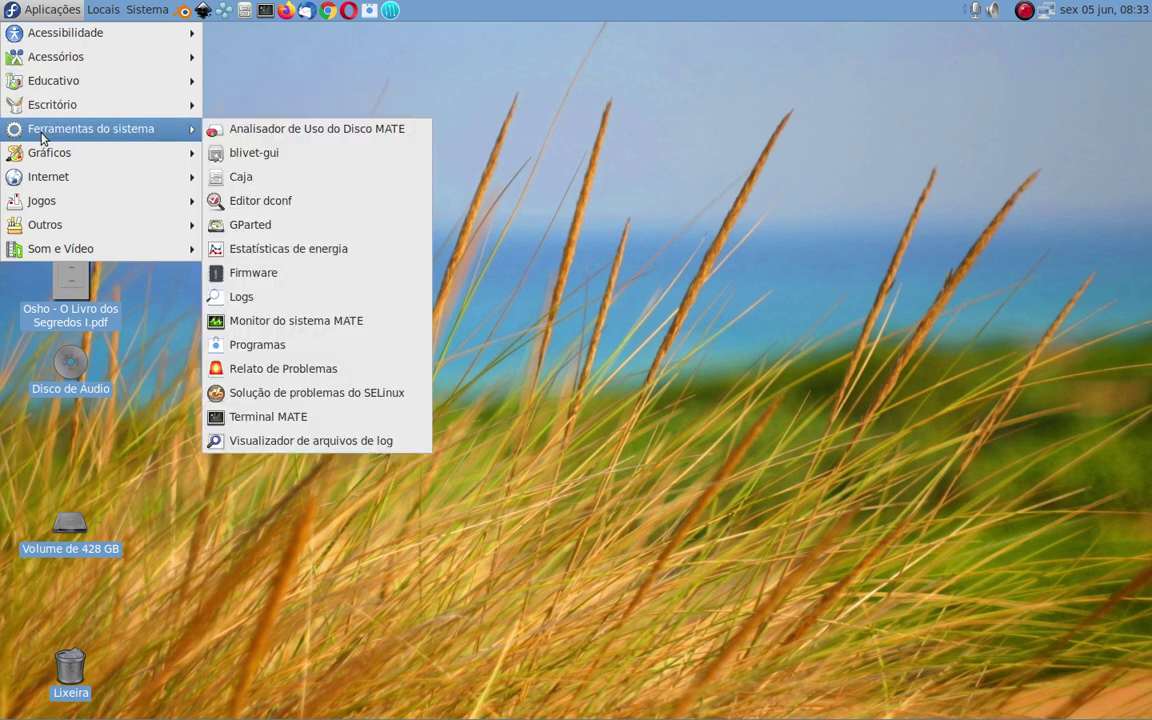
pyautogui.moveTo(46, 165)
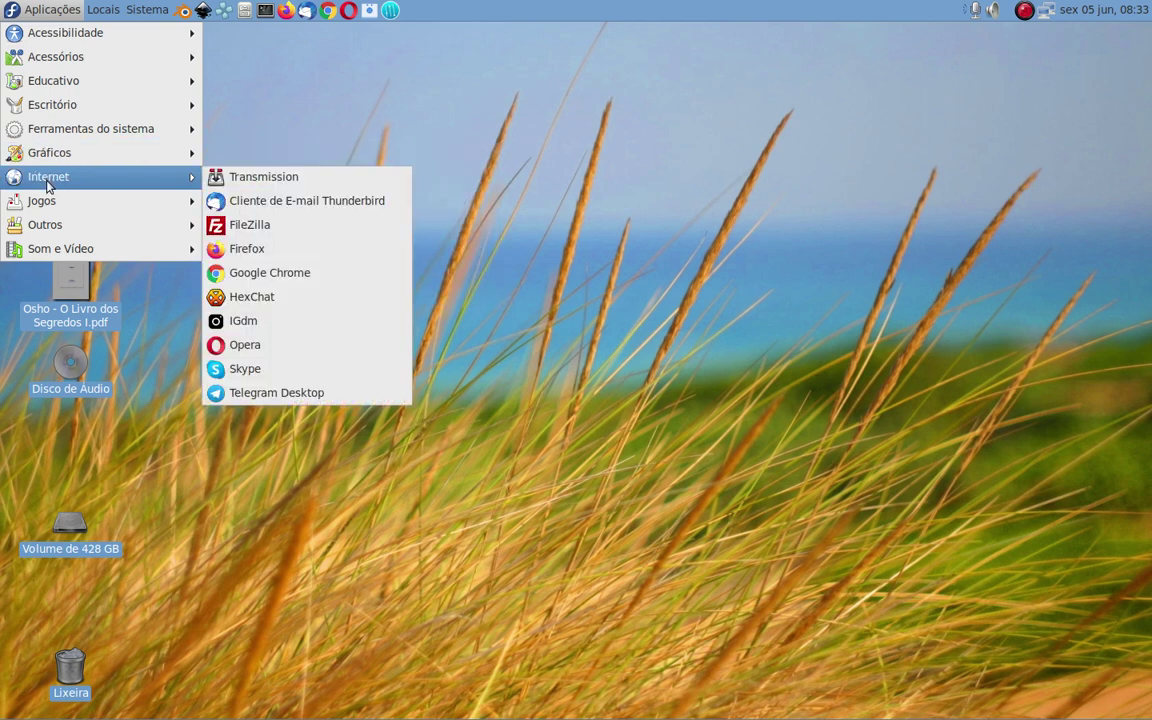
pyautogui.moveTo(46, 220)
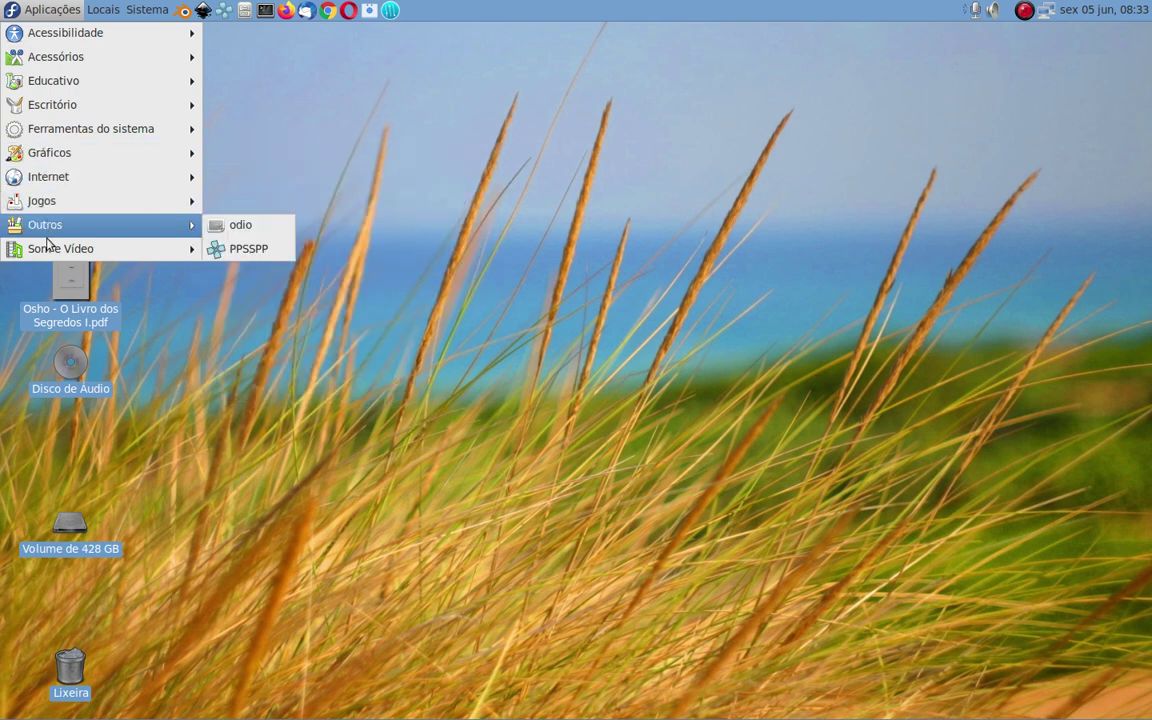
pyautogui.click(316, 103)
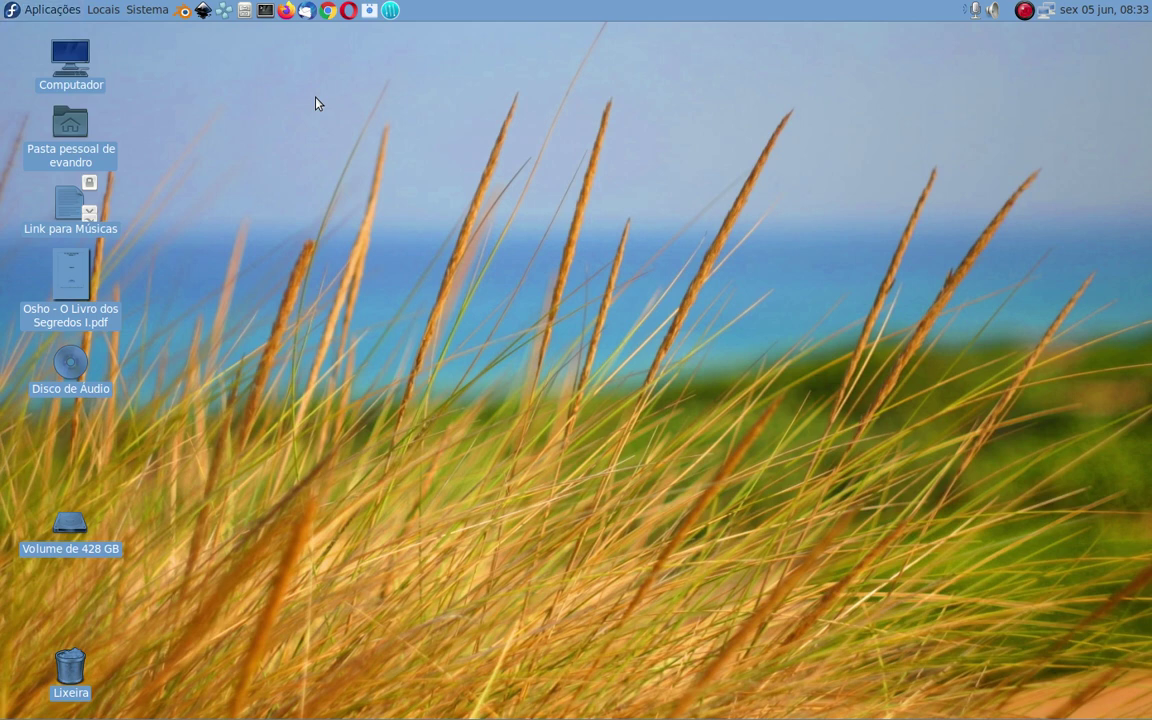
pyautogui.click(341, 238)
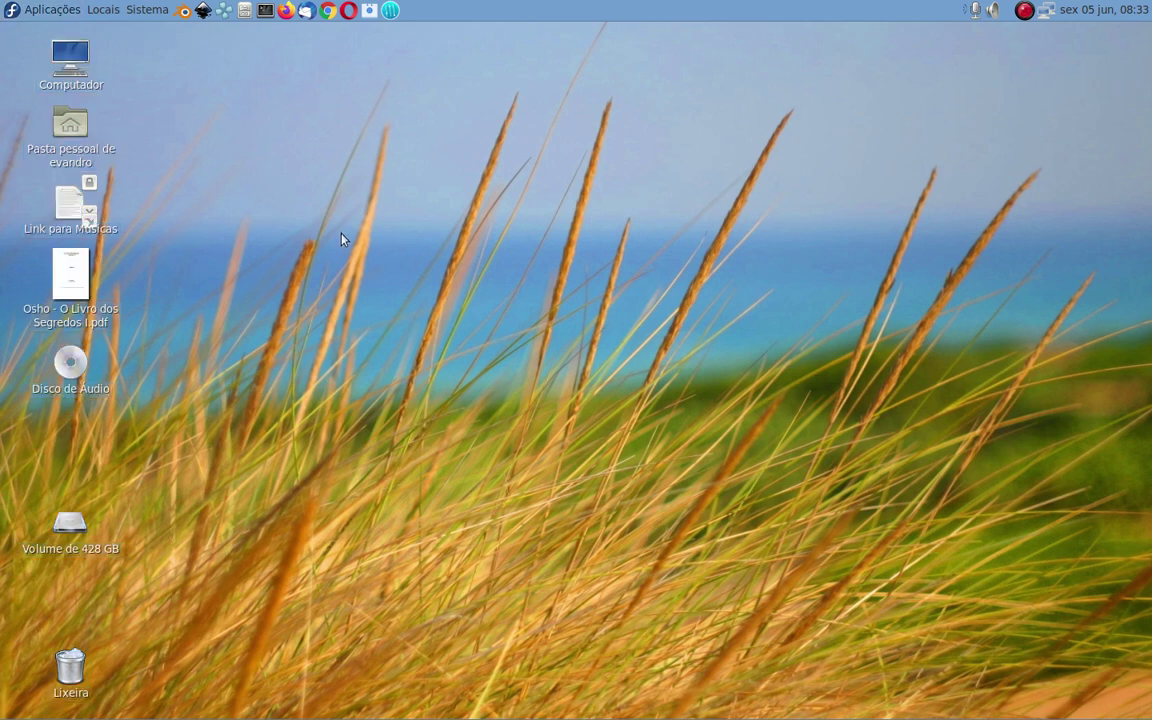
# - Open the Programas software store and launch the dnfdragora package manager from the system administration tools
pyautogui.click(369, 12)
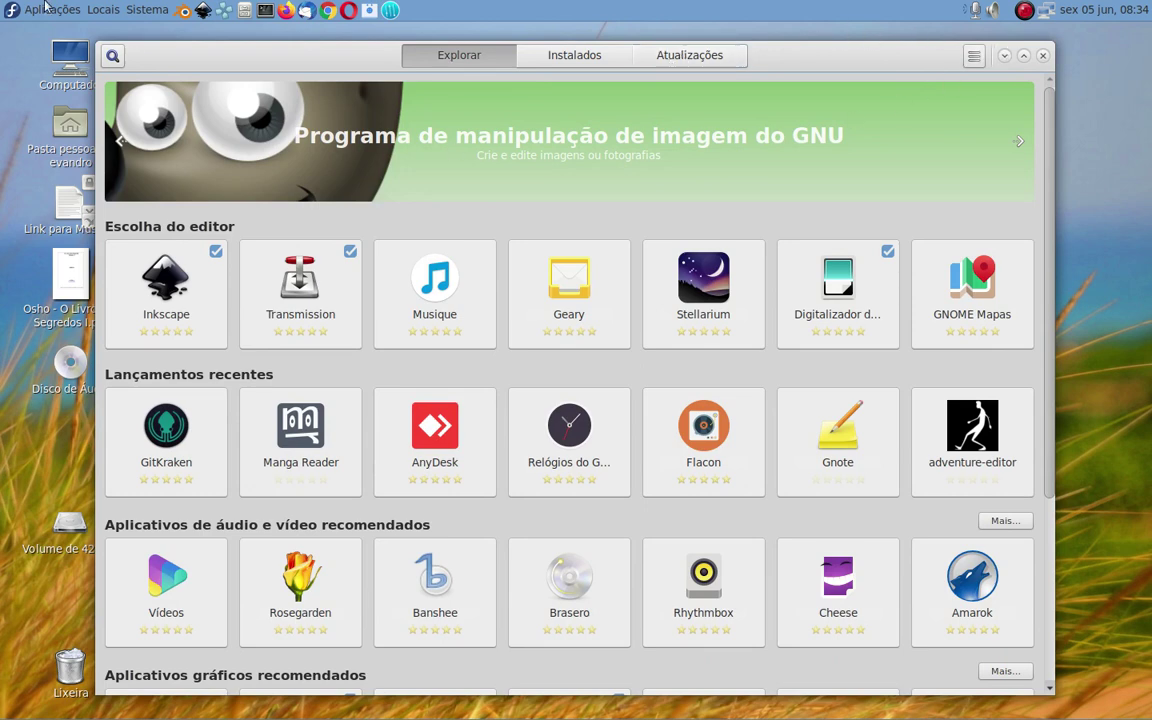
pyautogui.click(140, 9)
pyautogui.moveTo(150, 57)
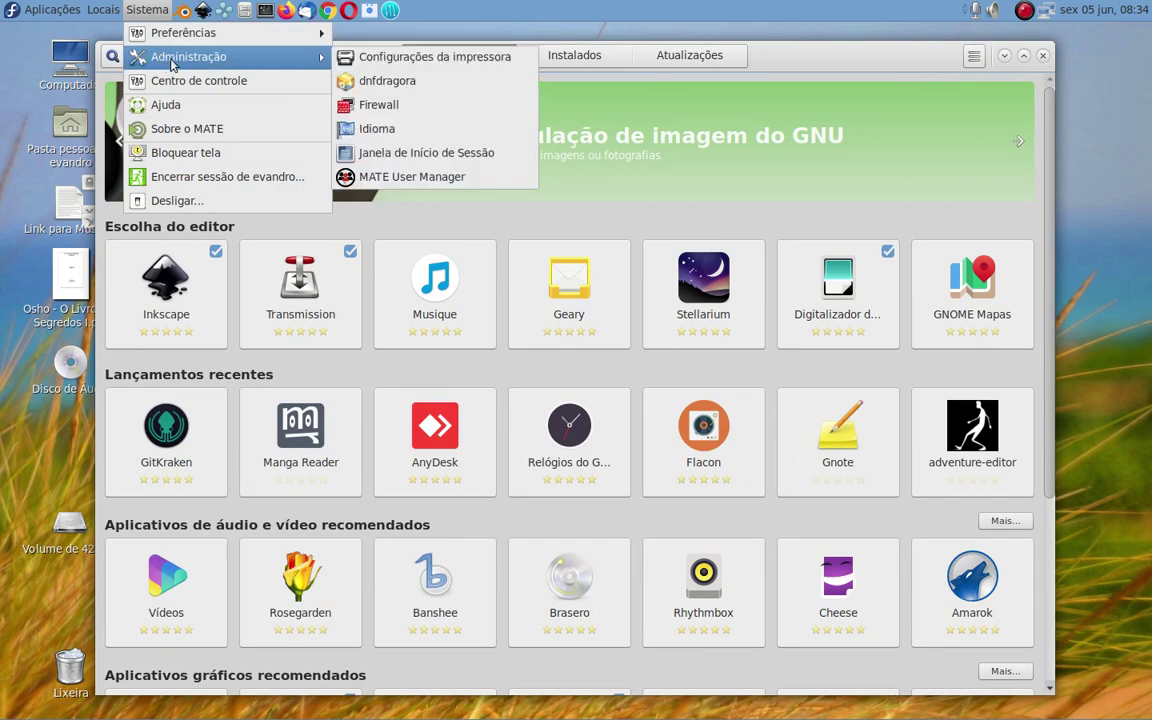
pyautogui.click(394, 87)
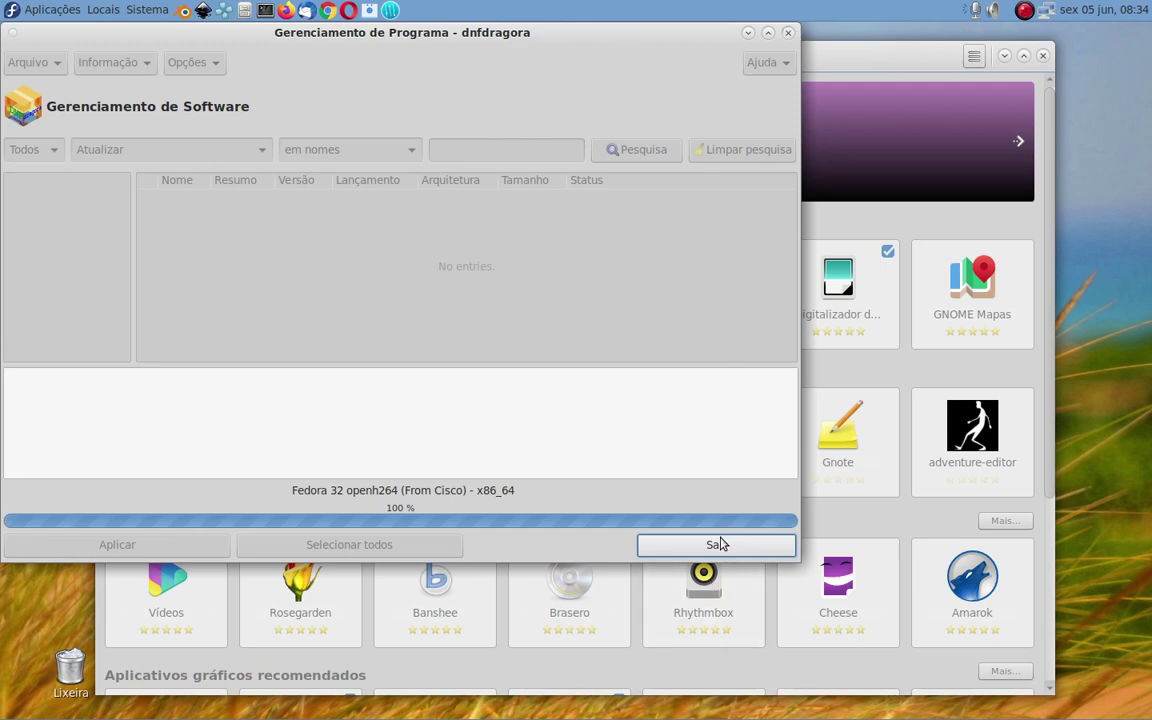
# - Try to minimise the dnfdragora window and force the program to quit
pyautogui.click(747, 33)
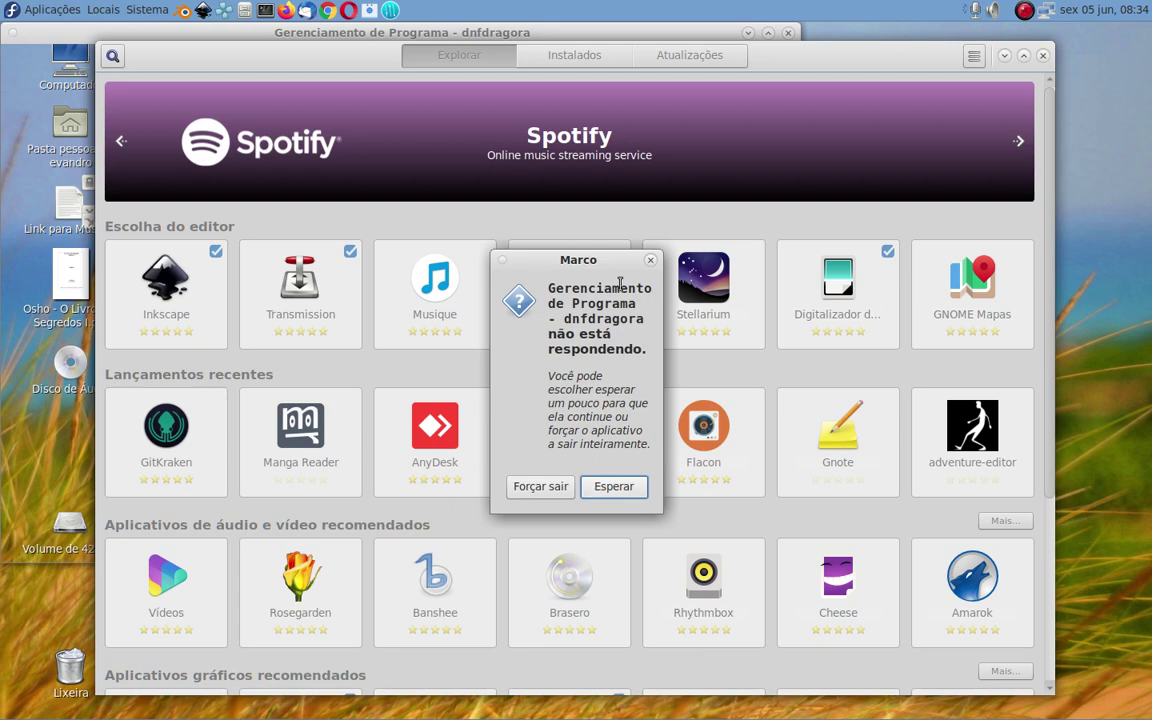
pyautogui.click(529, 488)
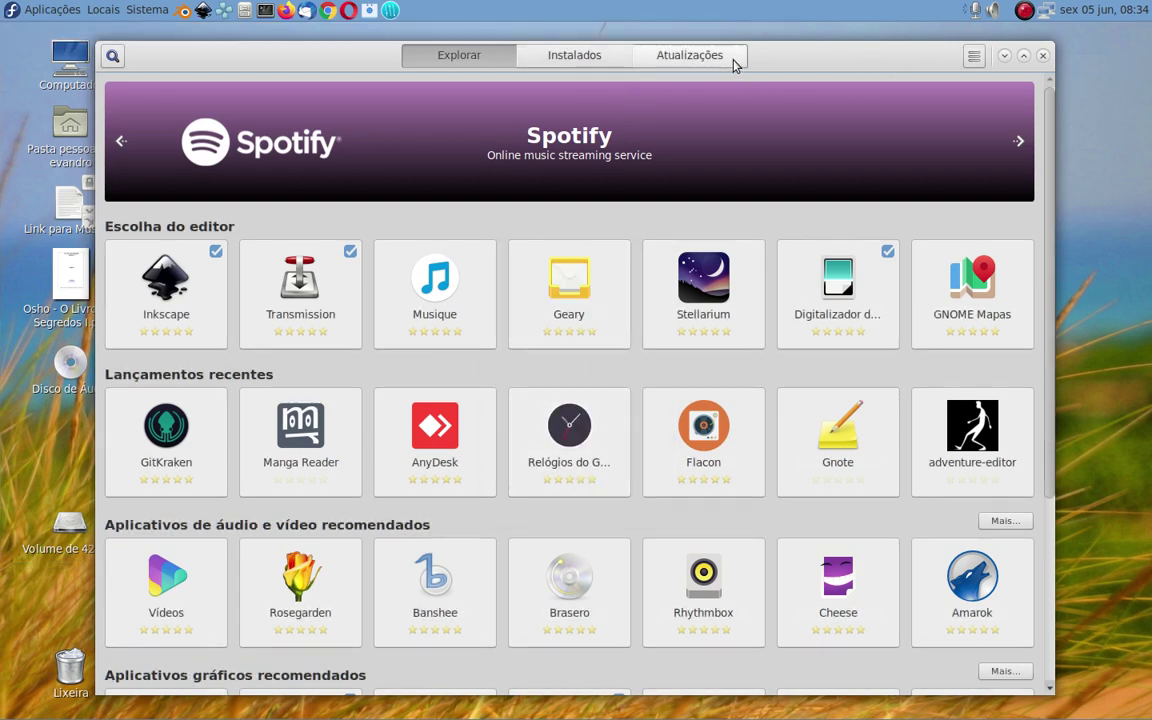
# - Look over the store's recommended apps and categories, view the installed programs, and return to the Explorar page
pyautogui.scroll(-5, 573, 436)
pyautogui.scroll(5, 573, 436)
pyautogui.scroll(-5, 573, 436)
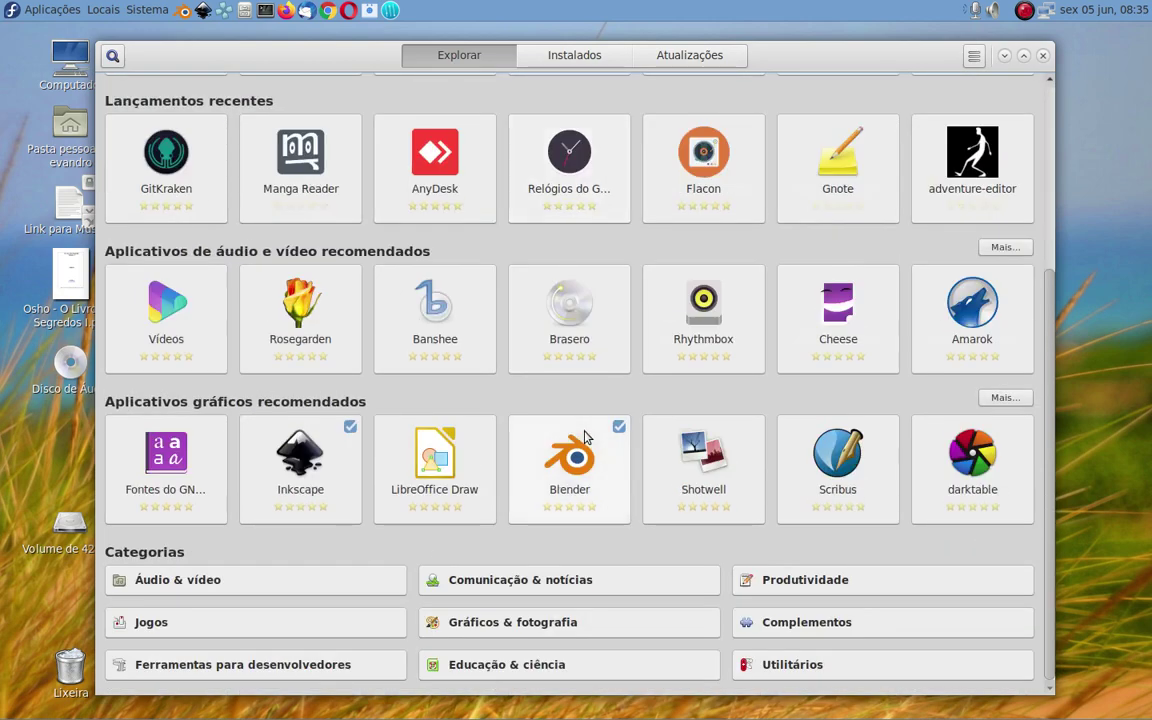
pyautogui.scroll(5, 560, 300)
pyautogui.click(575, 60)
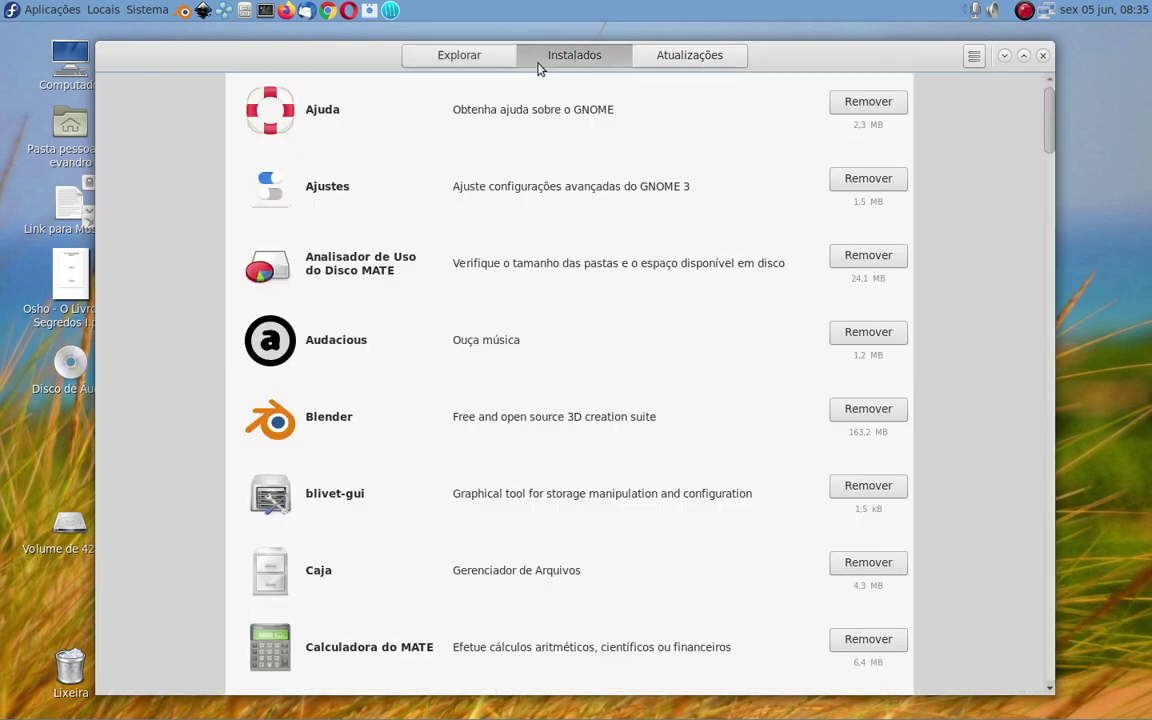
pyautogui.click(478, 62)
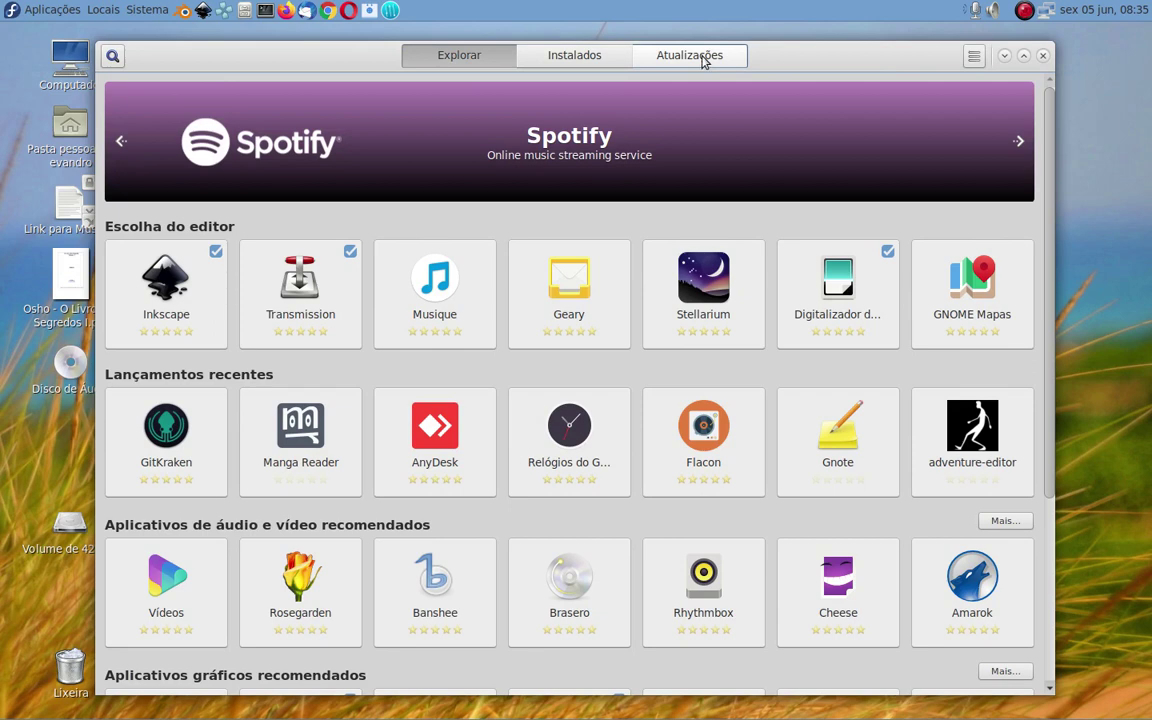
# - Show the store's repository and update preference options, and look through the Explorar page down to its categories again
pyautogui.click(973, 58)
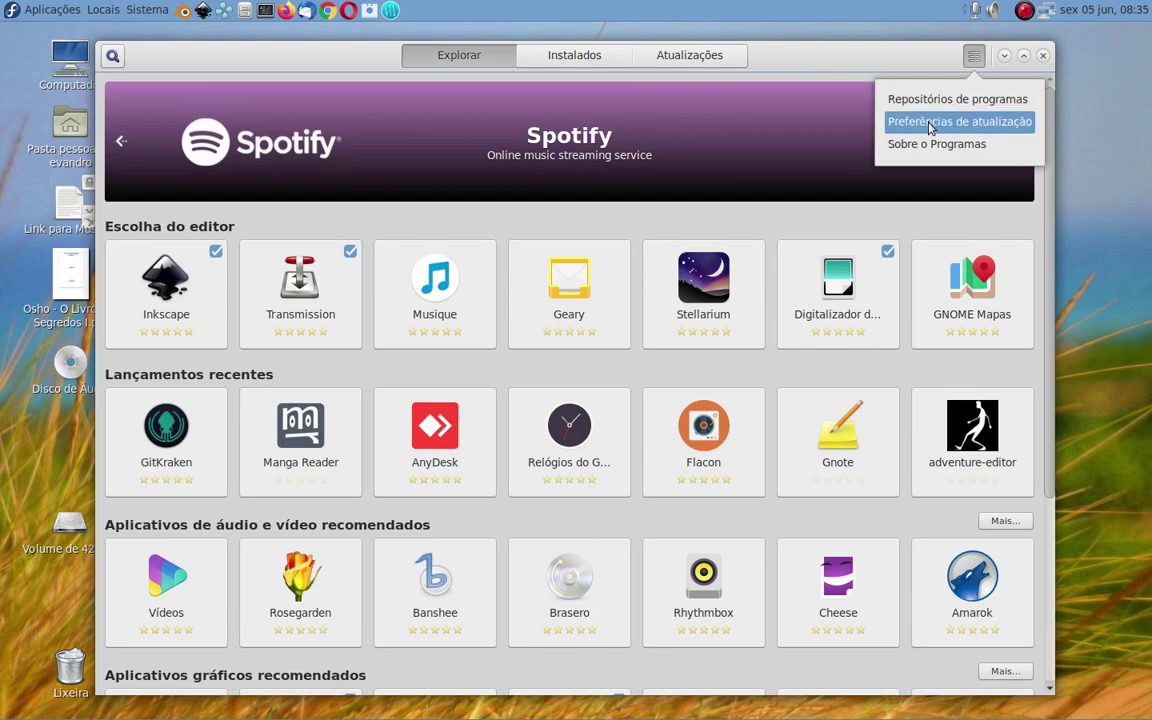
pyautogui.click(185, 68)
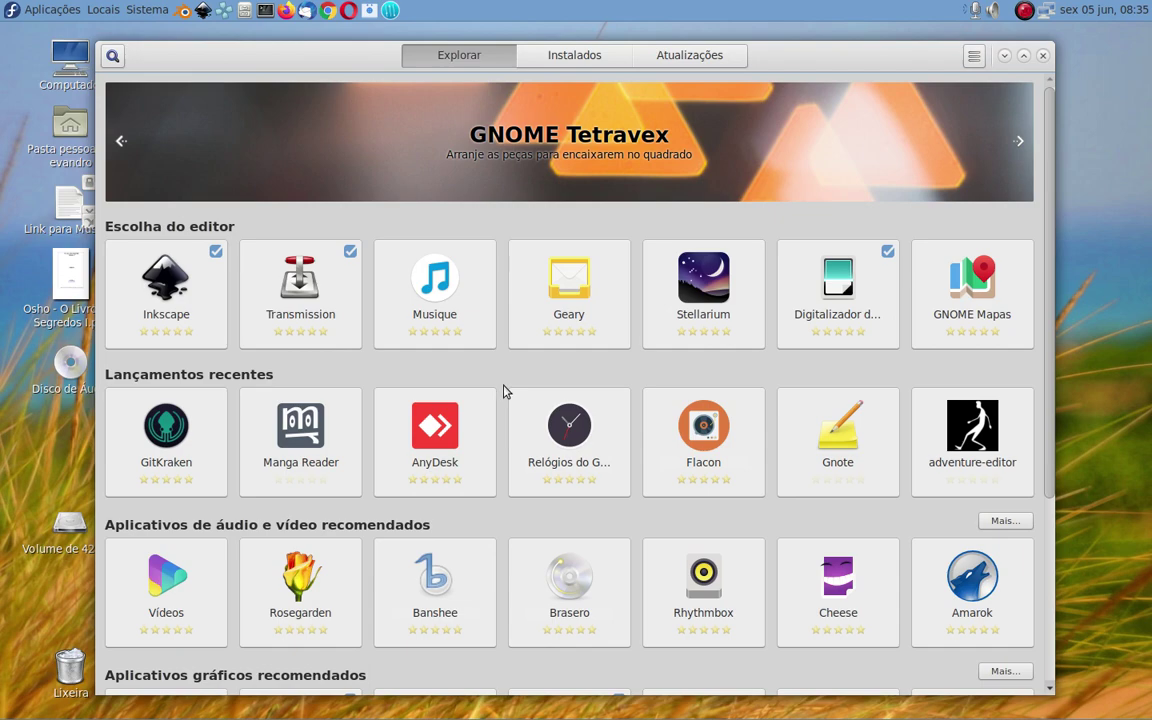
pyautogui.scroll(-5, 410, 370)
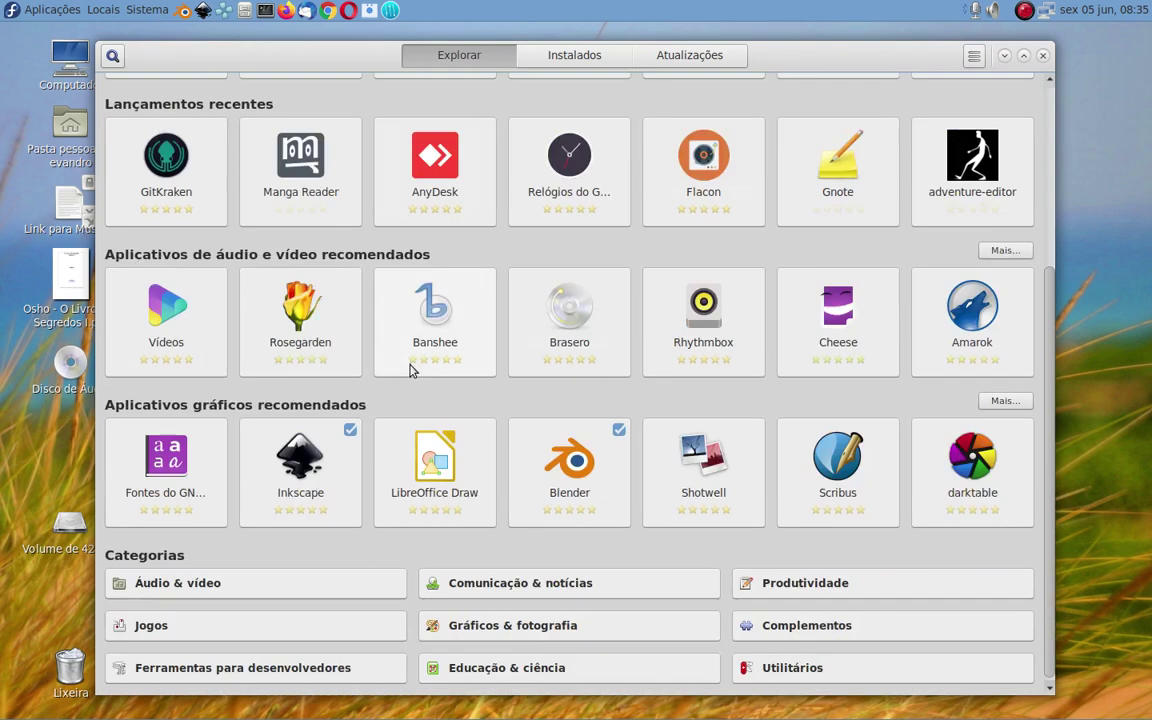
pyautogui.scroll(5, 408, 383)
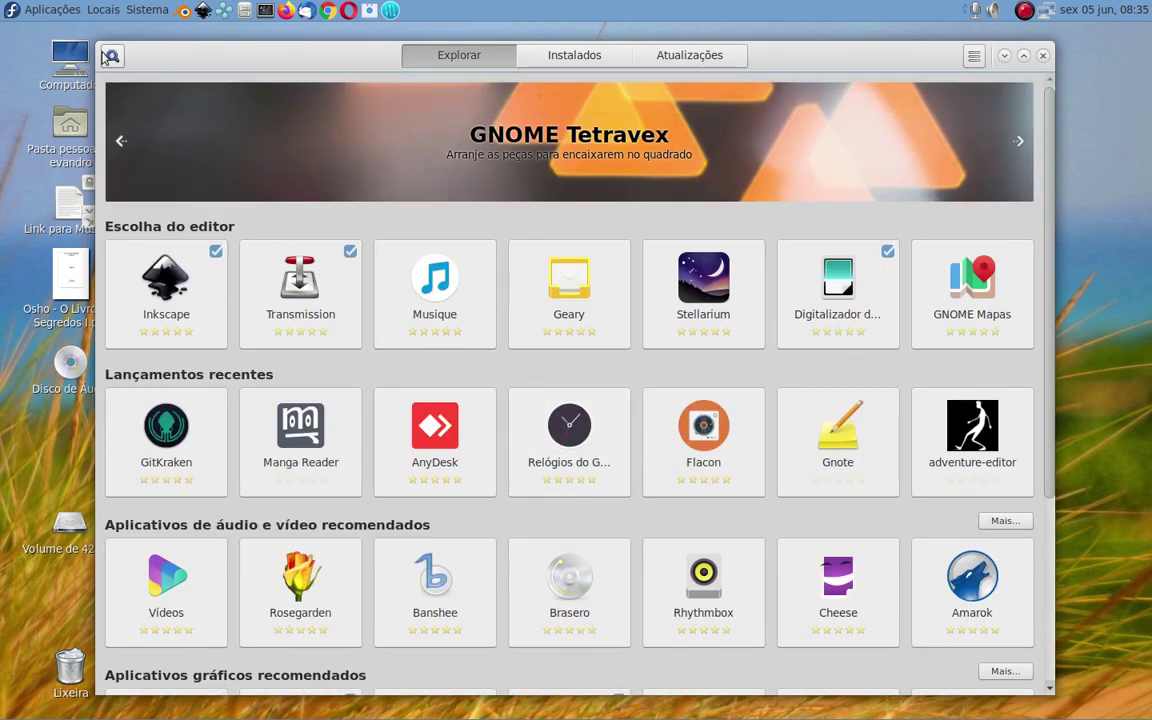
# - Search the store for "vlc", check the source in VLC's details, and return to the search results
pyautogui.click(112, 56)
pyautogui.write('vlc')
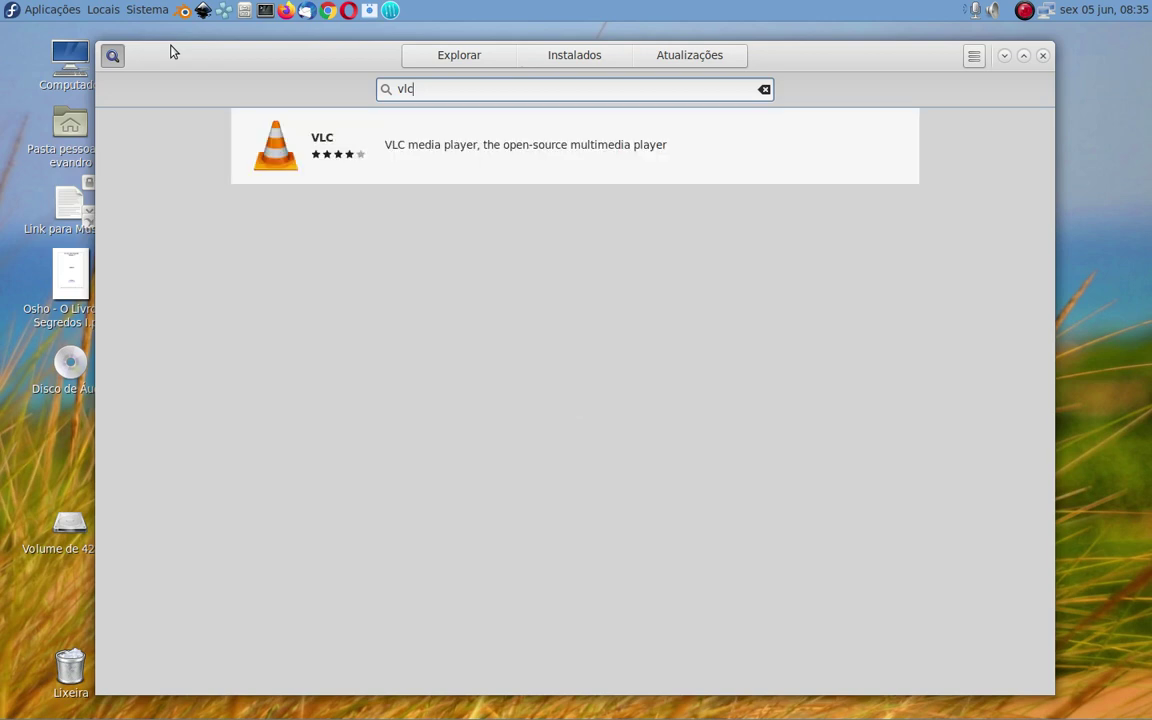
pyautogui.click(448, 144)
pyautogui.scroll(-5, 310, 260)
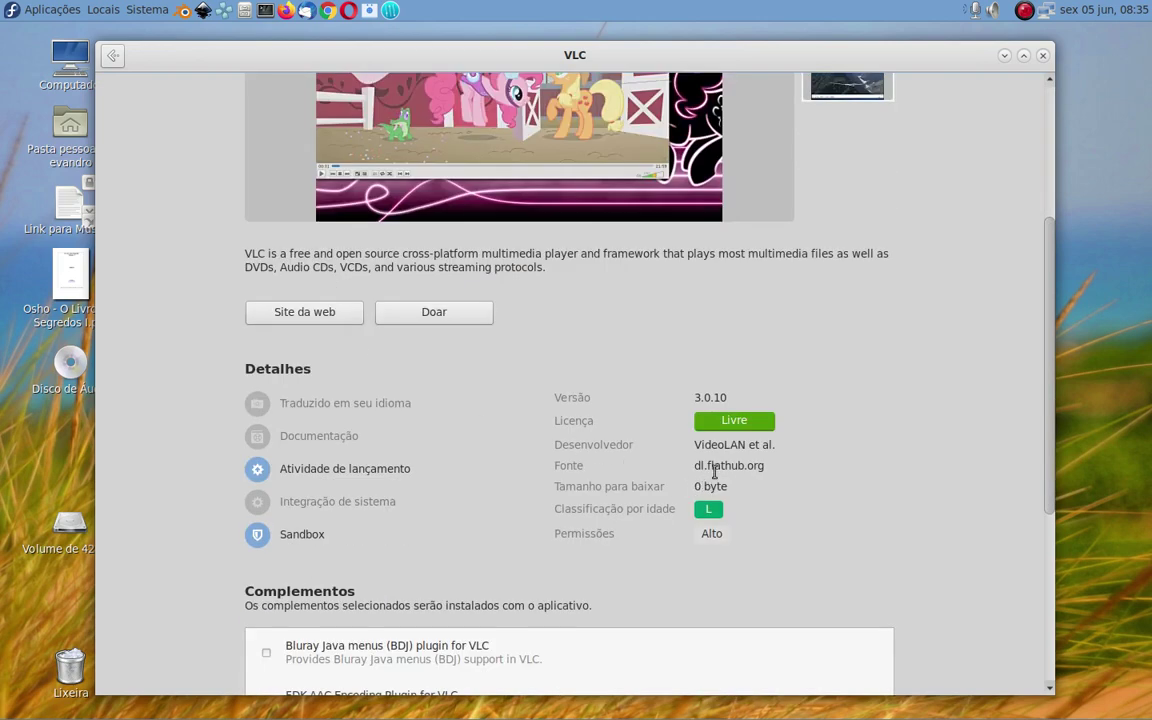
pyautogui.moveTo(726, 470); pyautogui.dragTo(761, 468)
pyautogui.scroll(5, 392, 459)
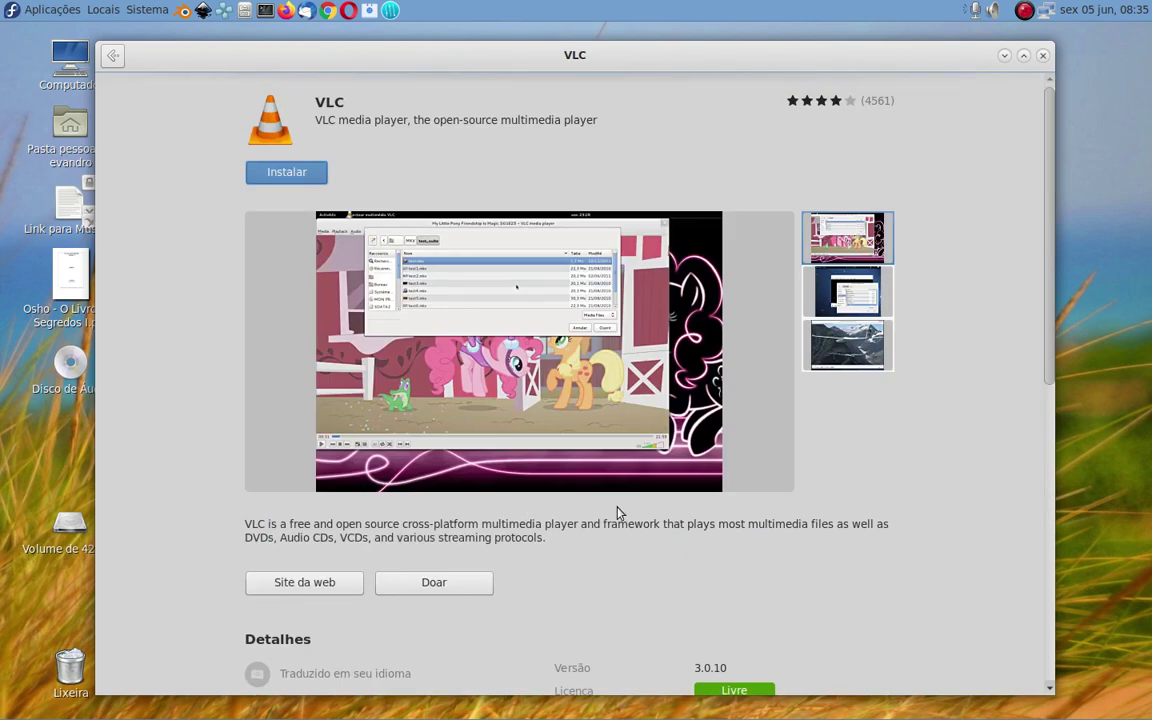
pyautogui.click(113, 56)
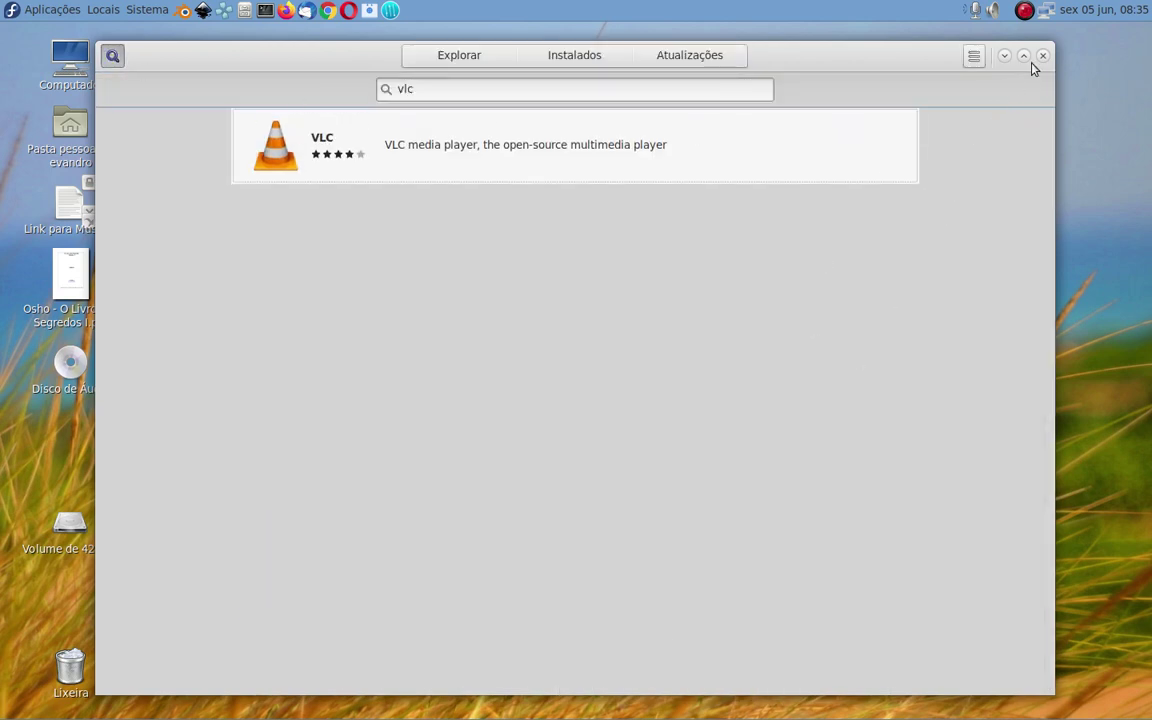
# - Find VLC among the installed programs and examine the developer and source in its details
pyautogui.click(572, 57)
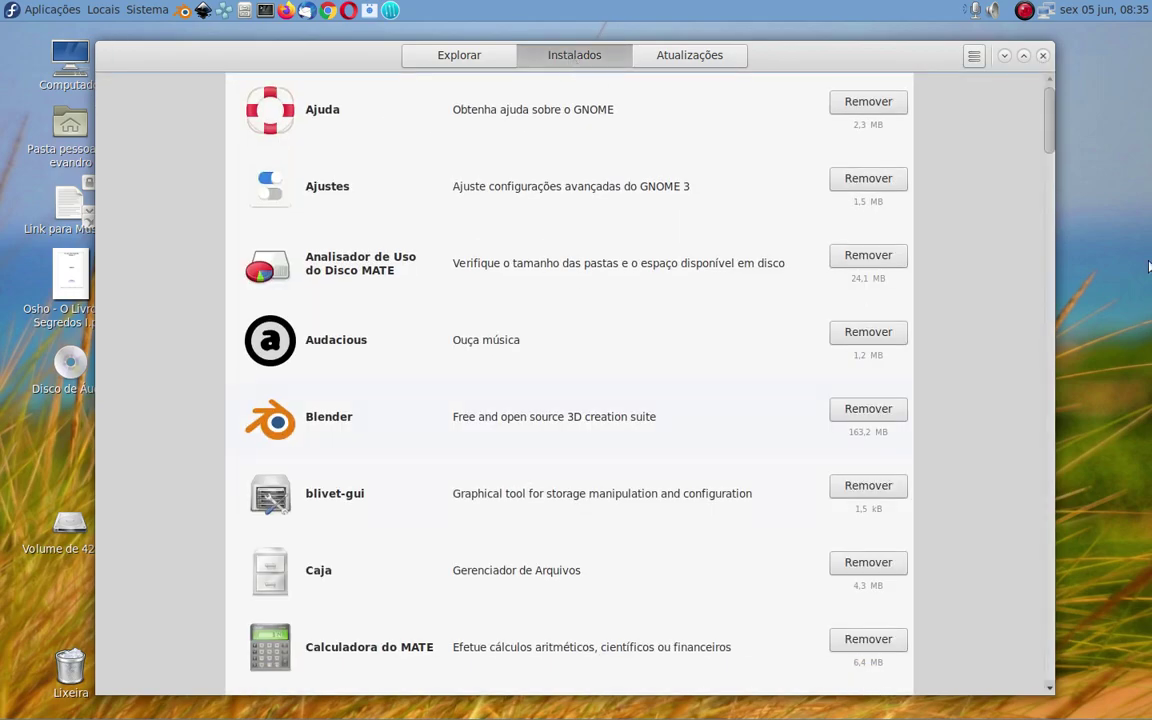
pyautogui.moveTo(1050, 130); pyautogui.dragTo(1070, 580)
pyautogui.scroll(3, 502, 399)
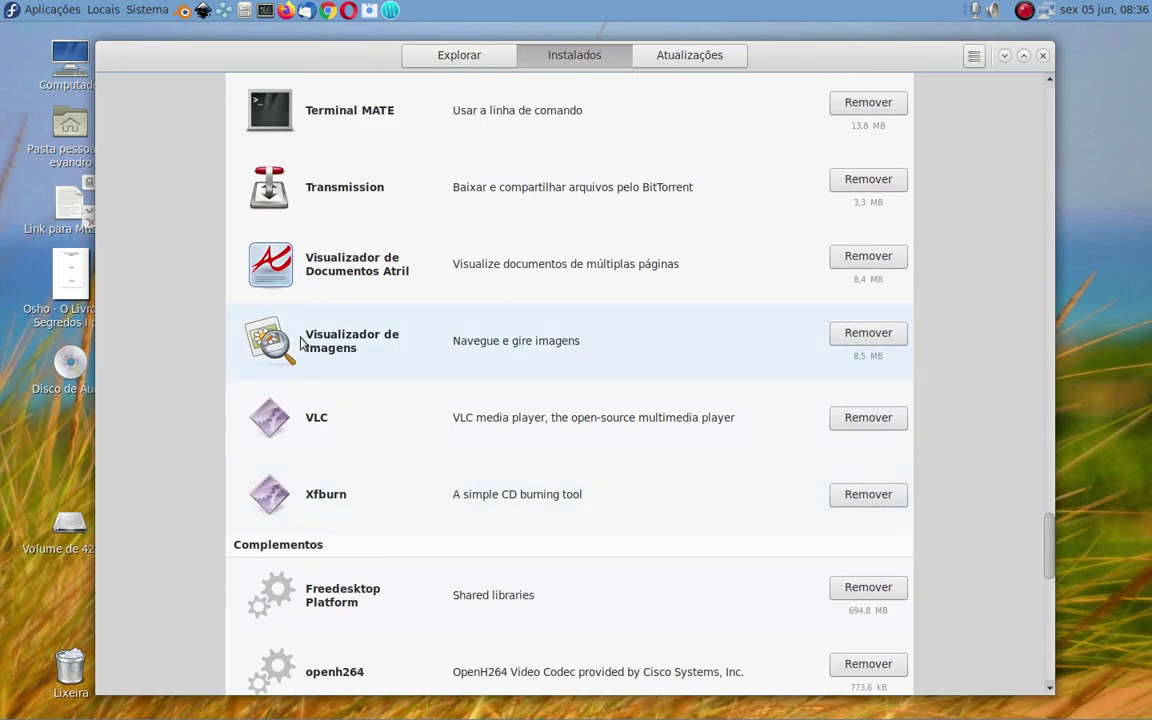
pyautogui.click(548, 424)
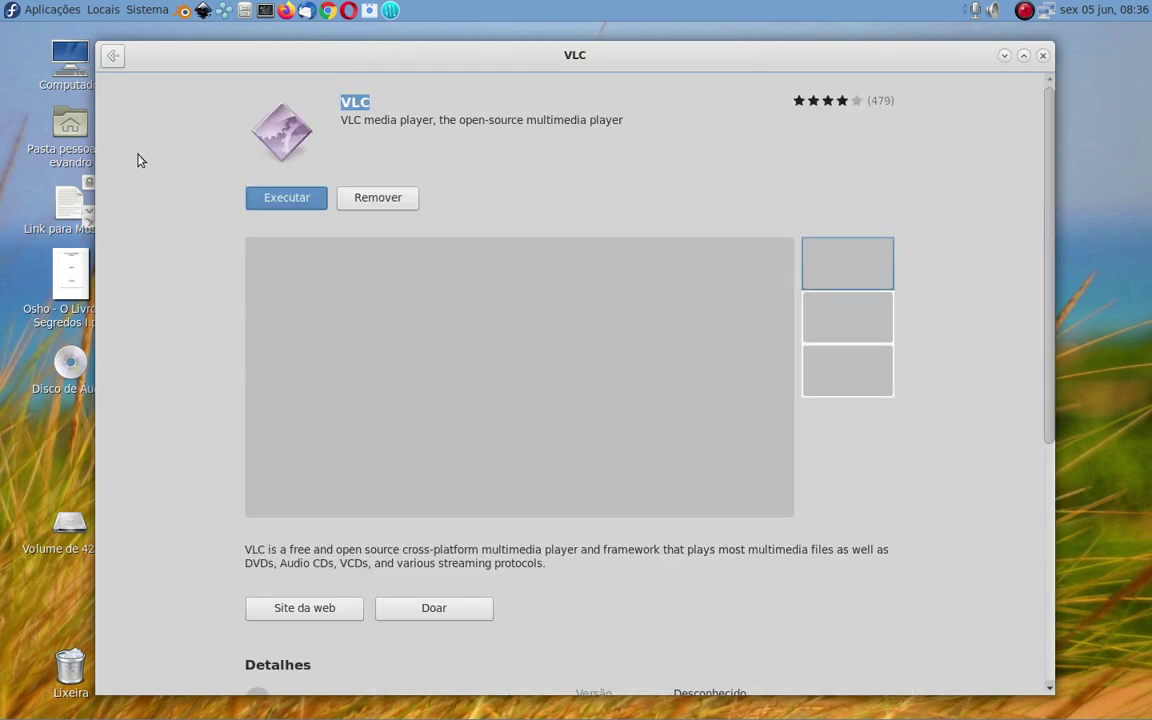
pyautogui.scroll(-5, 213, 321)
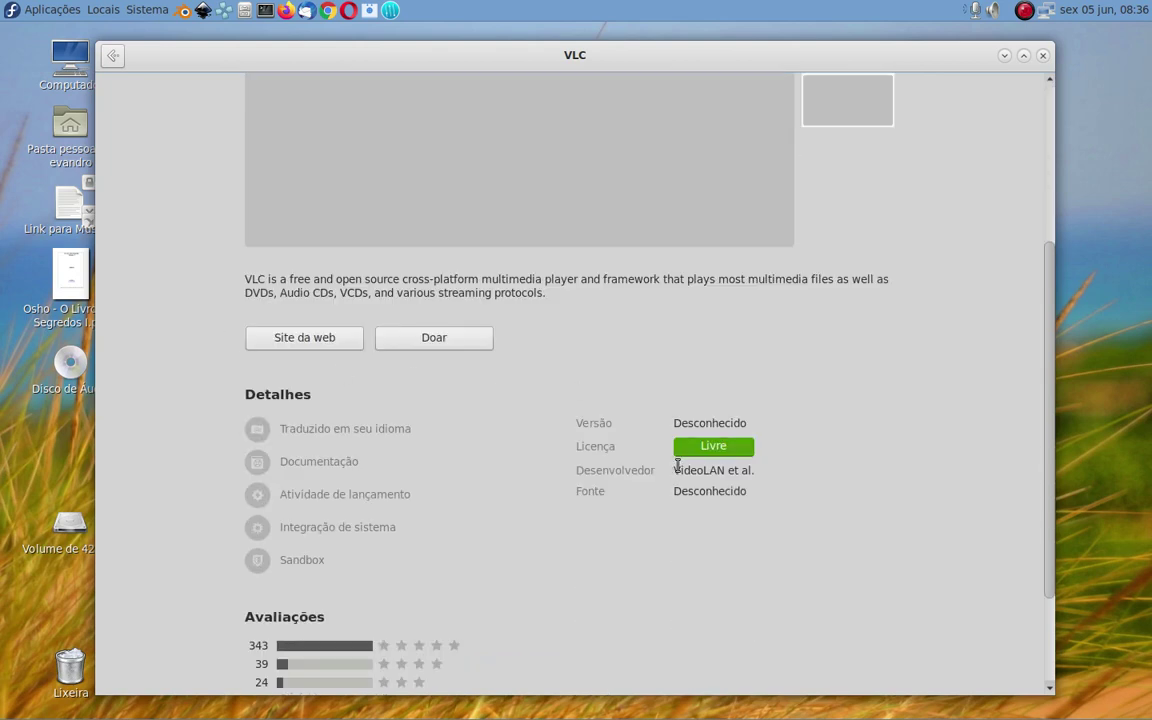
pyautogui.moveTo(678, 466); pyautogui.dragTo(711, 476)
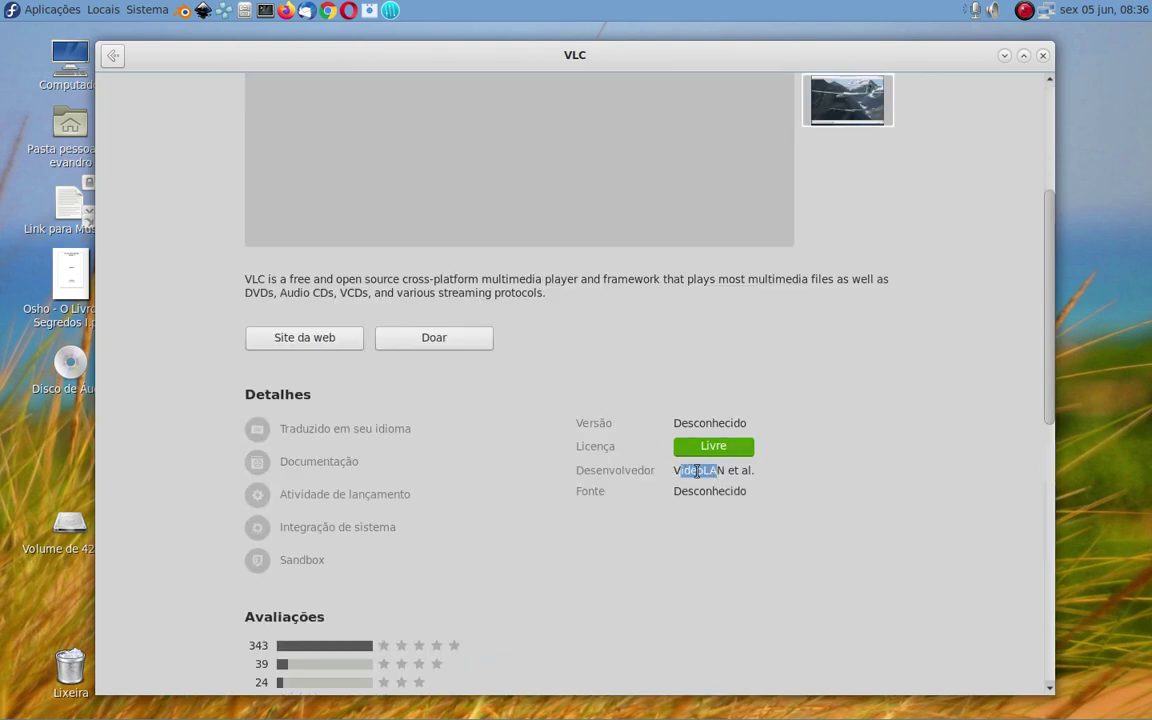
pyautogui.moveTo(680, 490); pyautogui.dragTo(738, 489)
pyautogui.scroll(5, 504, 545)
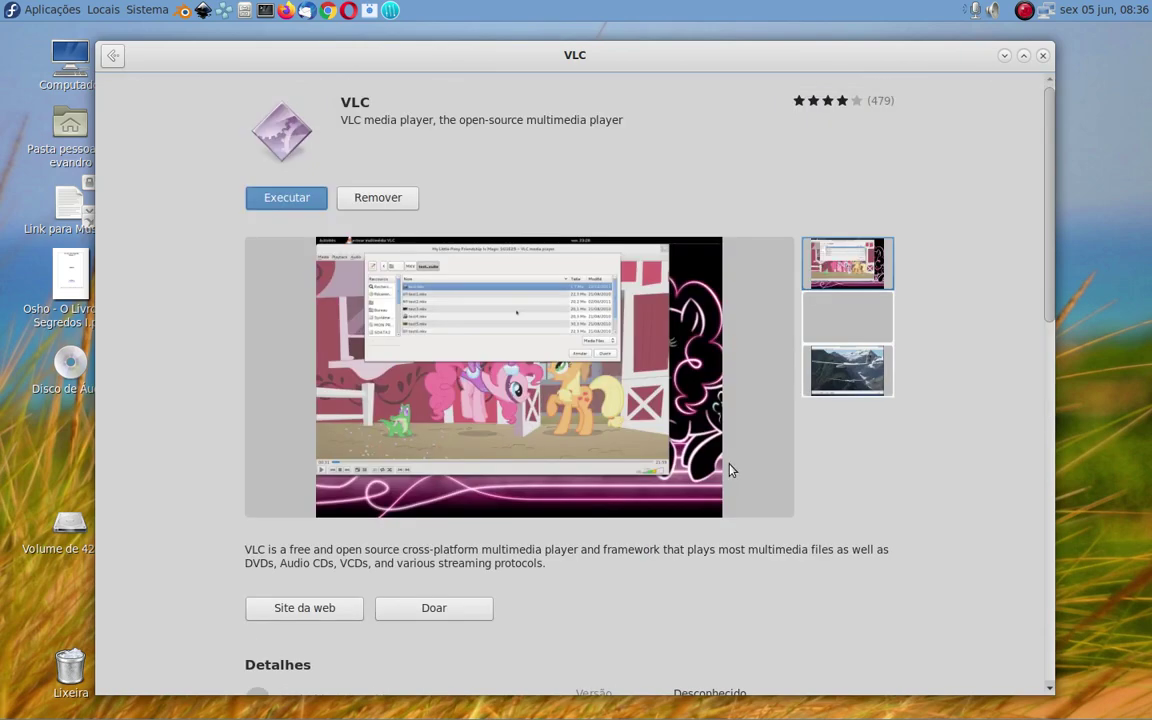
pyautogui.scroll(-5, 718, 465)
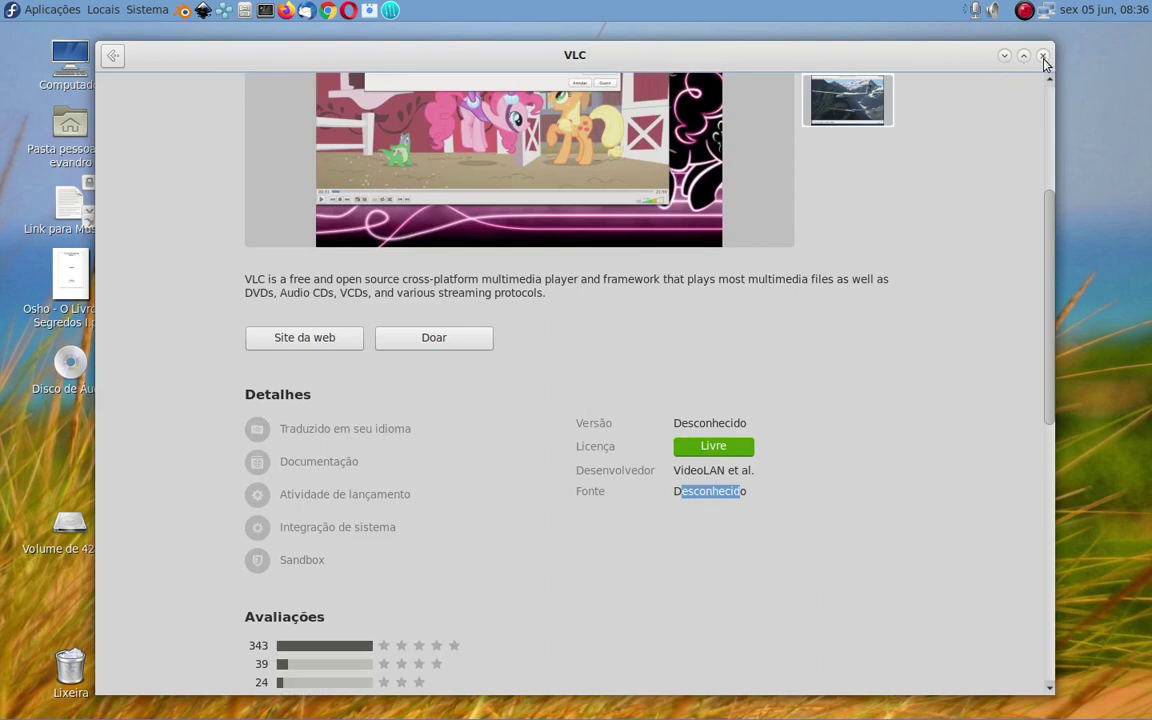
# - Return to the installed programs list, look through it up to its beginning, and close the Programas store
pyautogui.click(117, 61)
pyautogui.scroll(3, 874, 342)
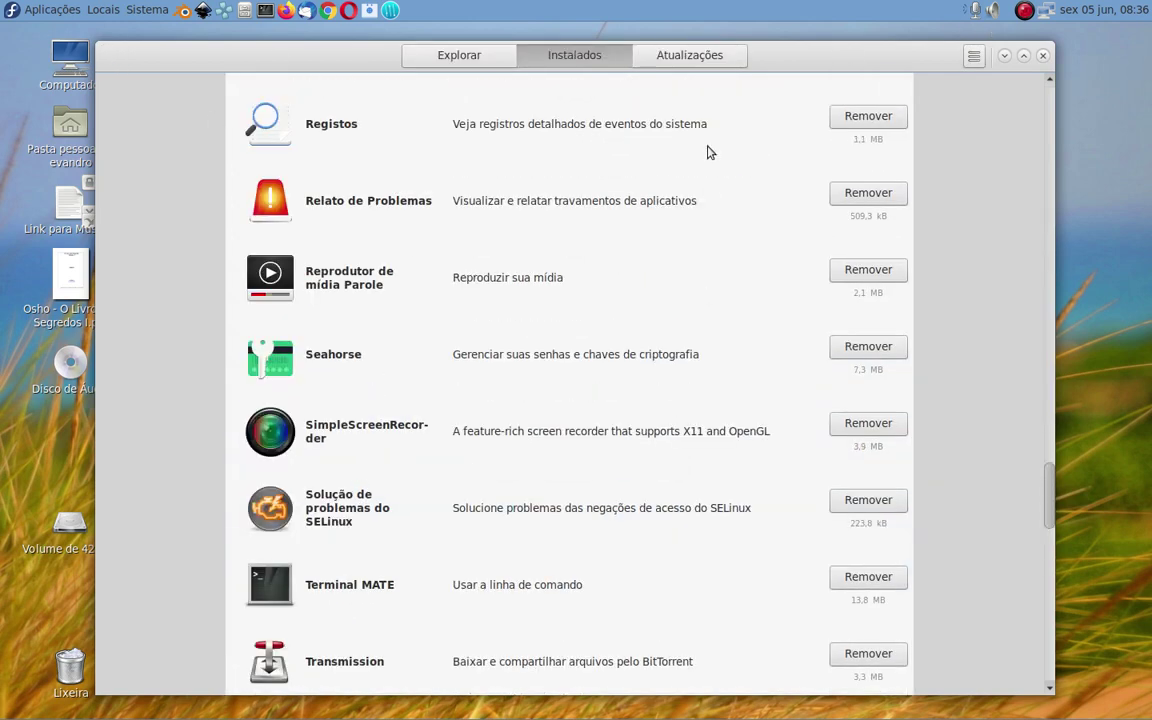
pyautogui.scroll(7, 710, 152)
pyautogui.moveTo(1050, 508); pyautogui.dragTo(1065, 123)
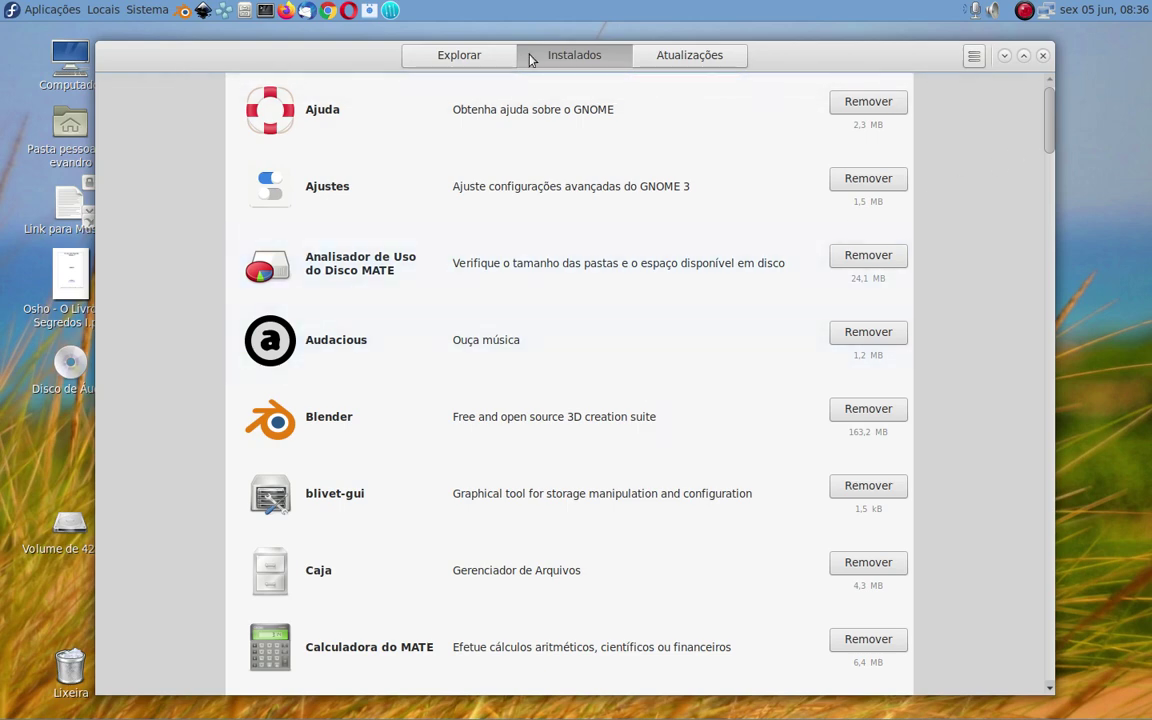
pyautogui.click(1043, 56)
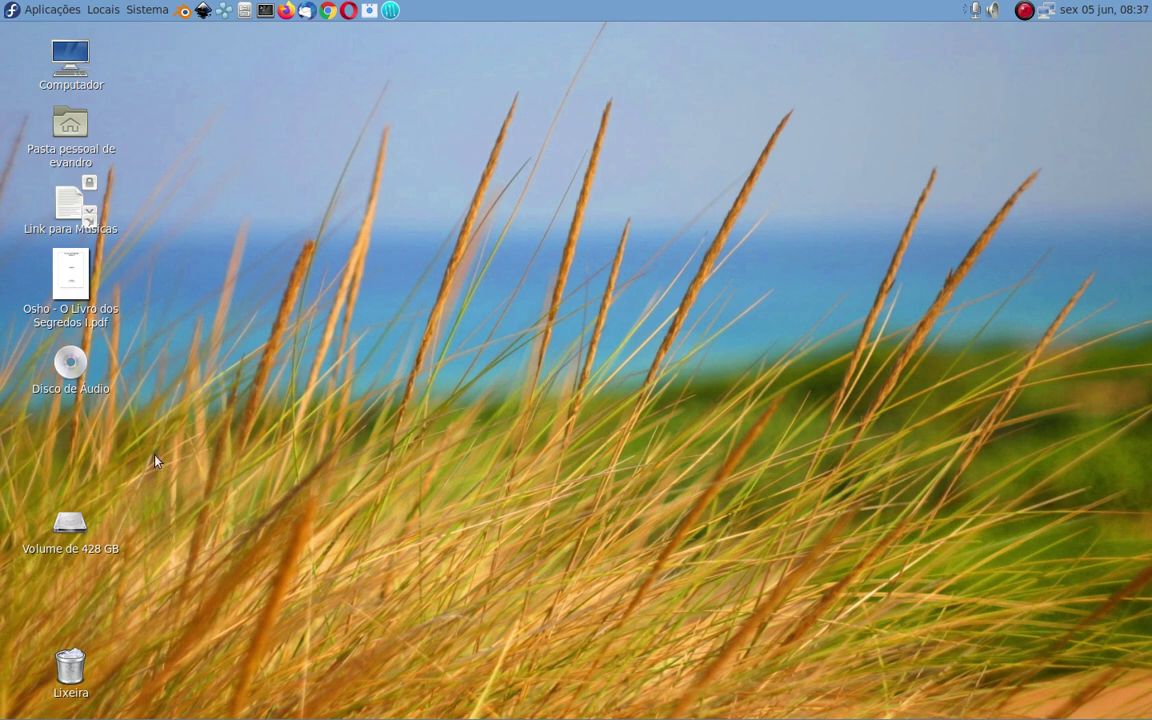
# - Look through the installed application categories, including system tools, graphics, office and internet programs
pyautogui.click(9, 10)
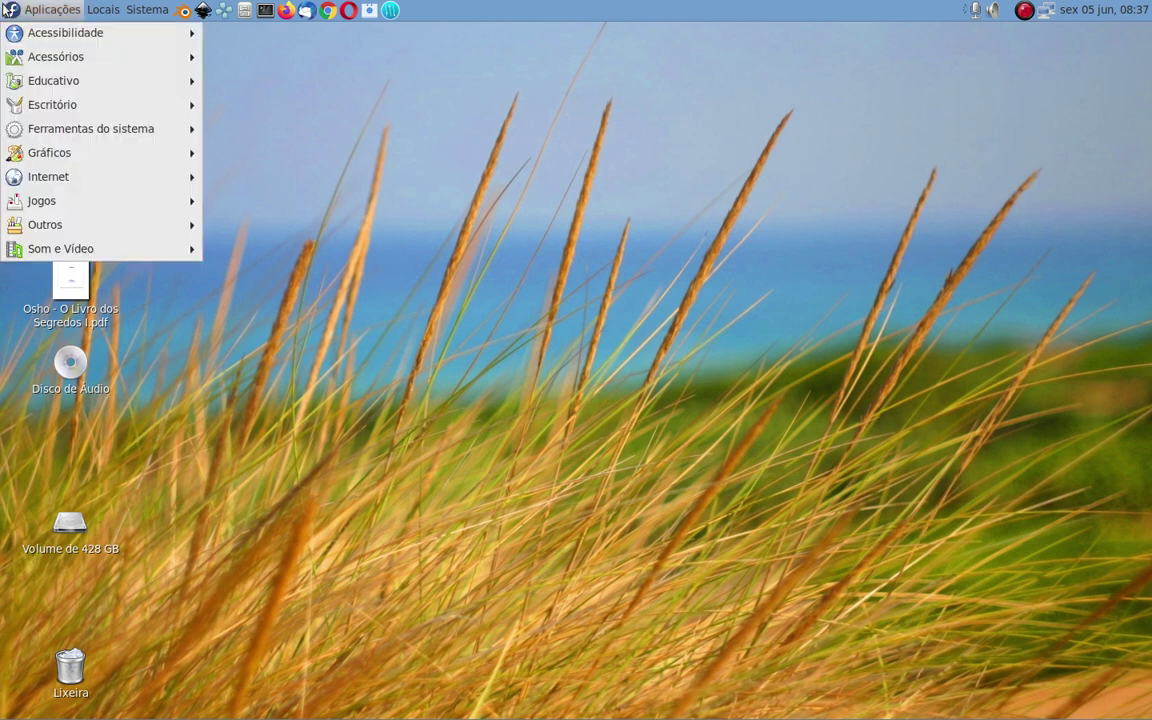
pyautogui.click(9, 10)
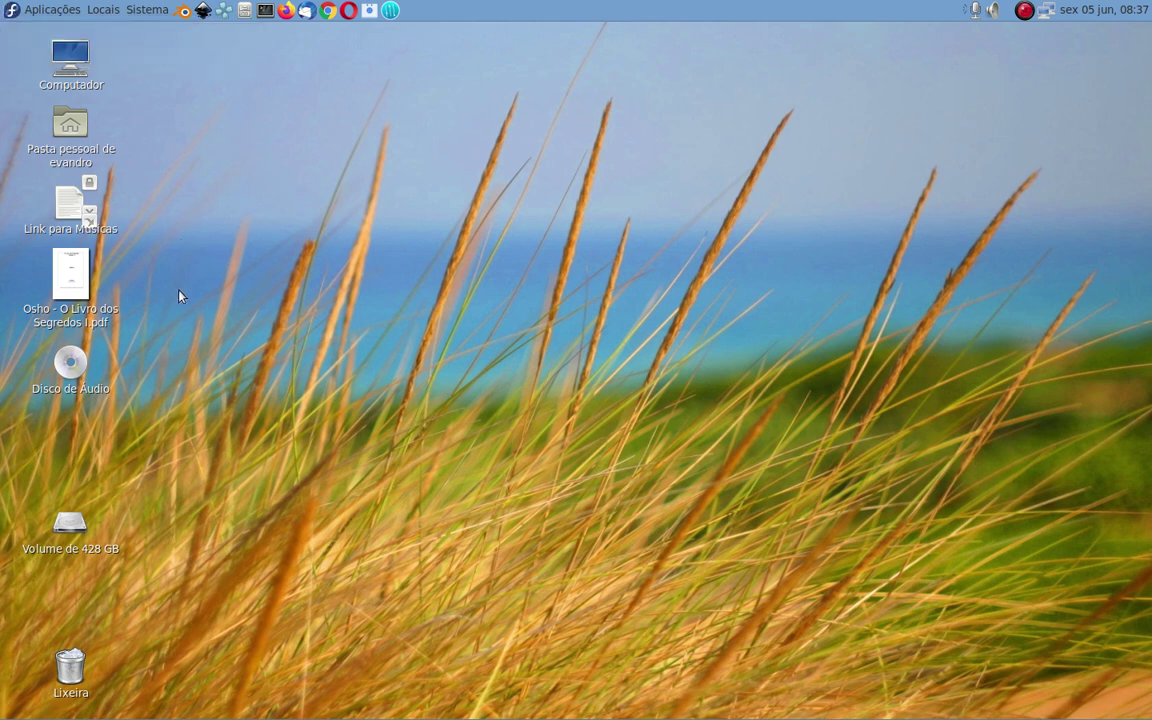
pyautogui.click(8, 10)
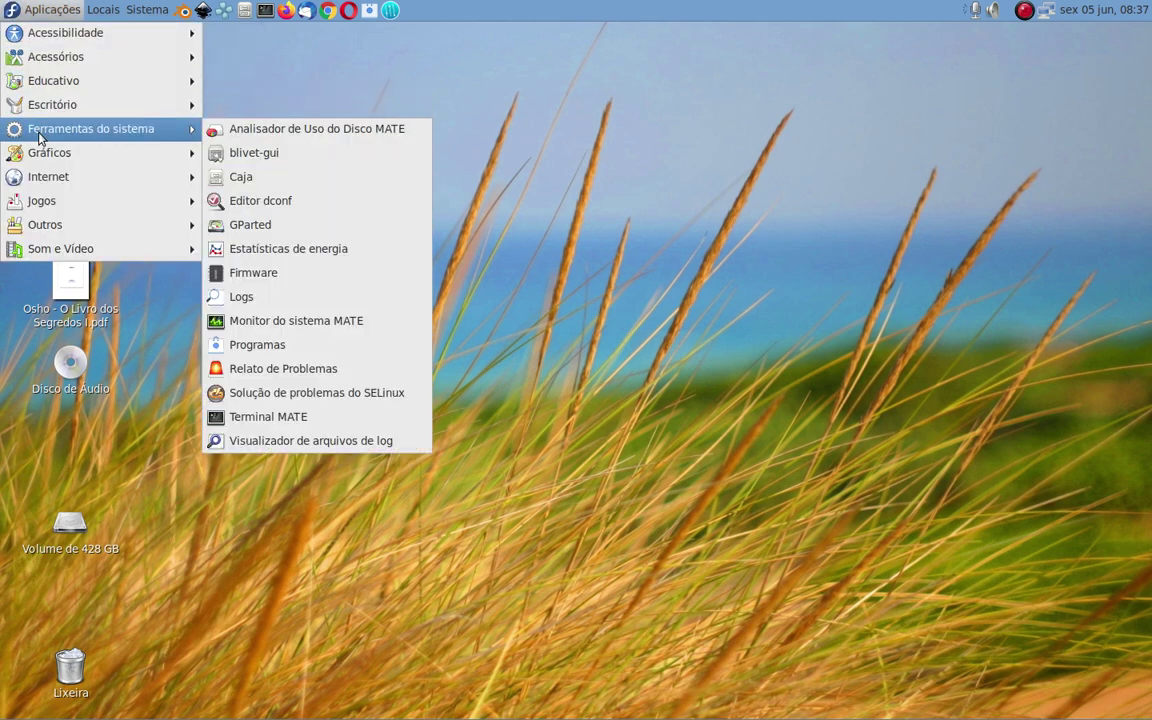
pyautogui.moveTo(40, 155)
pyautogui.moveTo(34, 187)
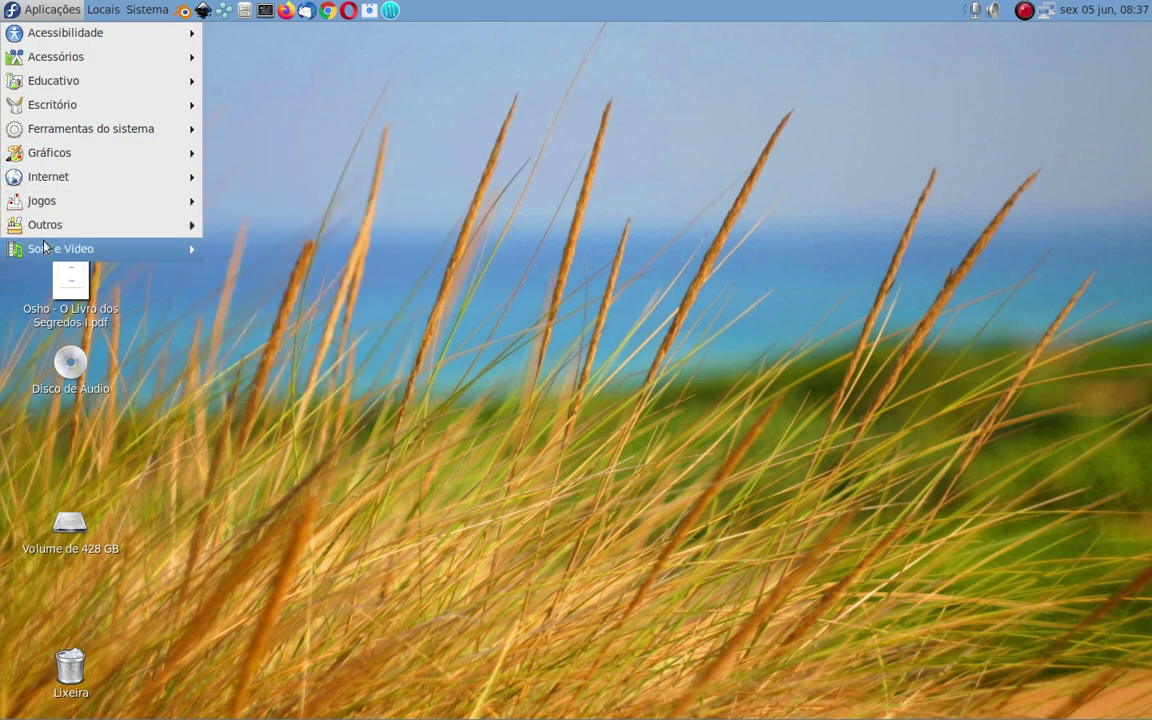
pyautogui.moveTo(46, 248)
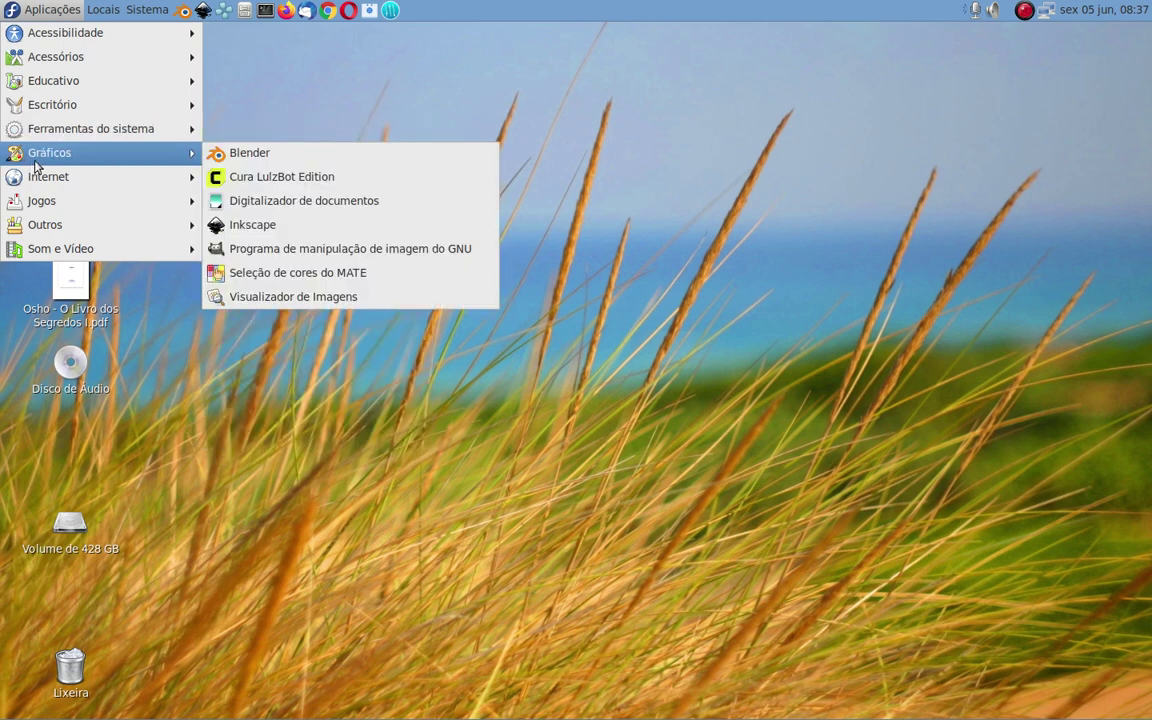
pyautogui.moveTo(42, 112)
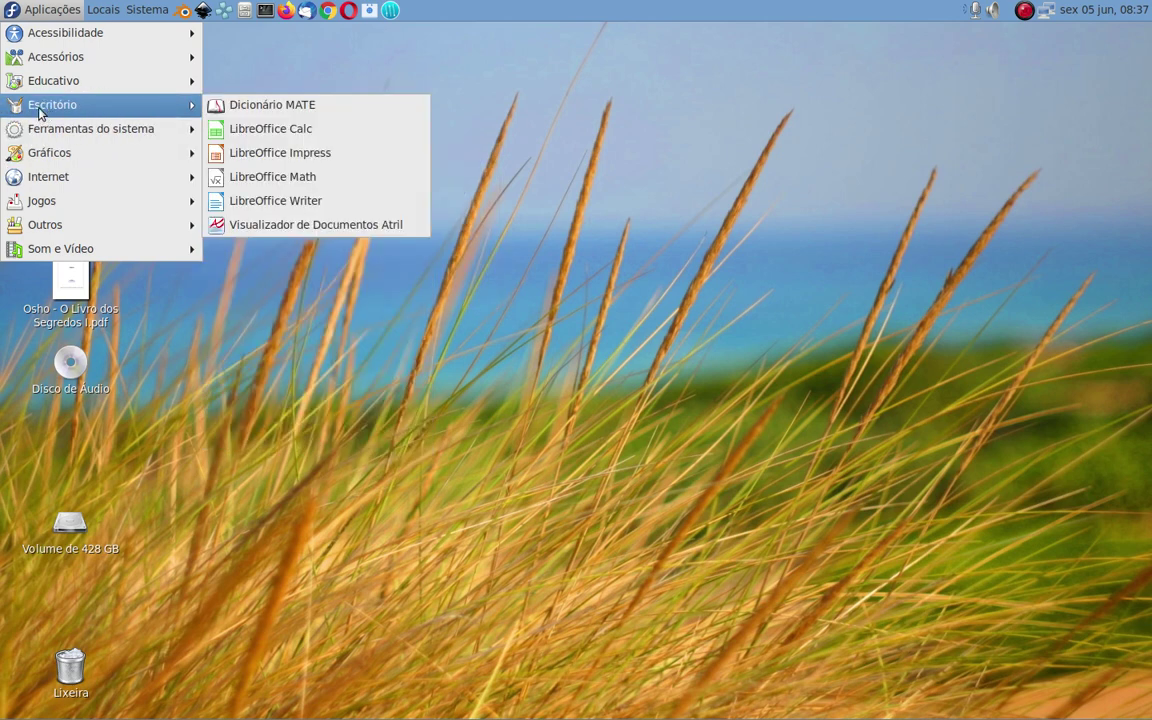
pyautogui.moveTo(97, 38)
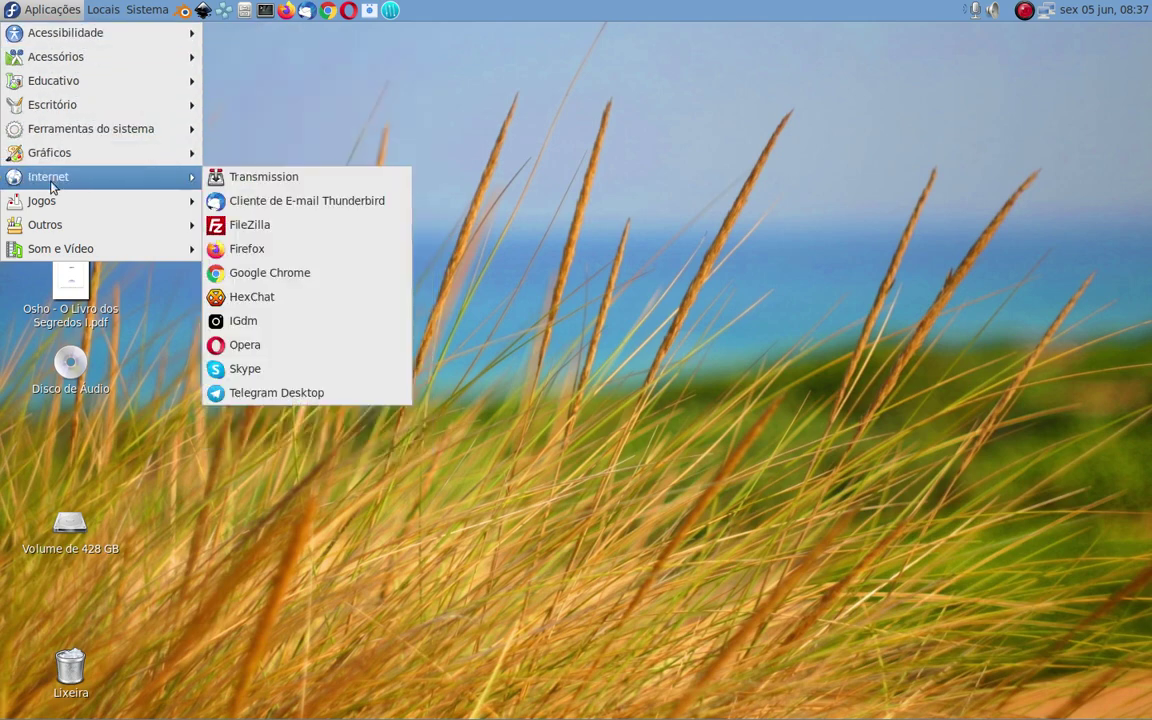
pyautogui.click(283, 125)
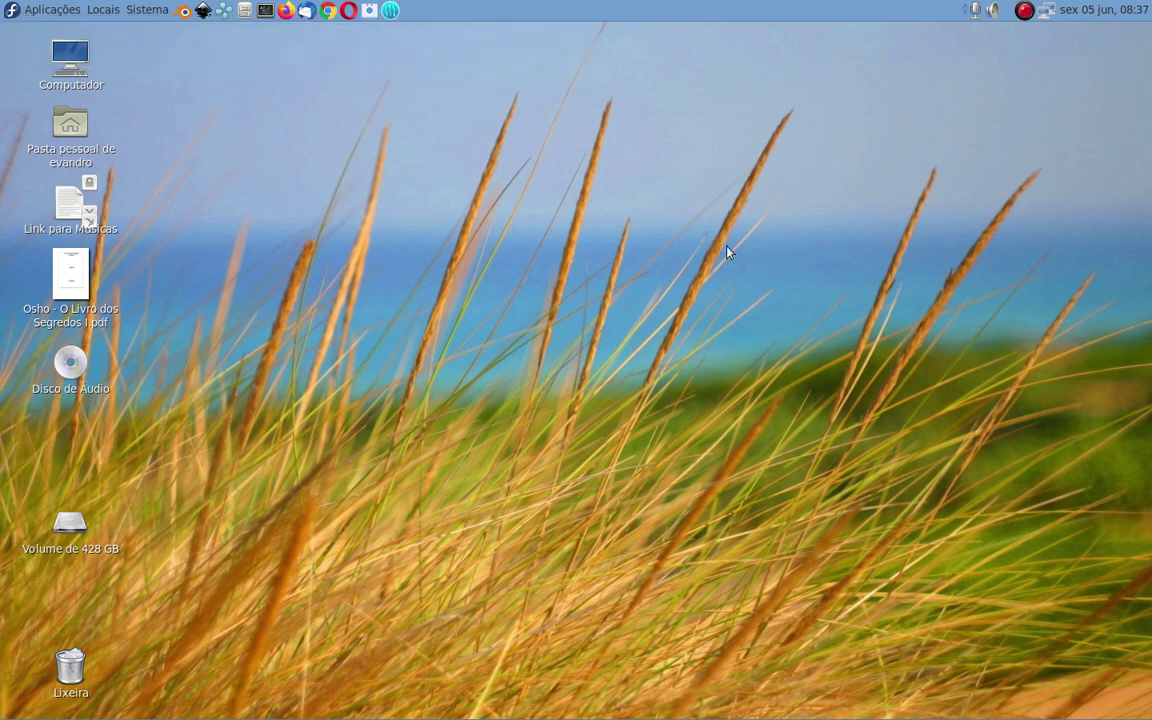
# - Open the desktop background preferences and look through the available wallpapers
pyautogui.rightClick(652, 228)
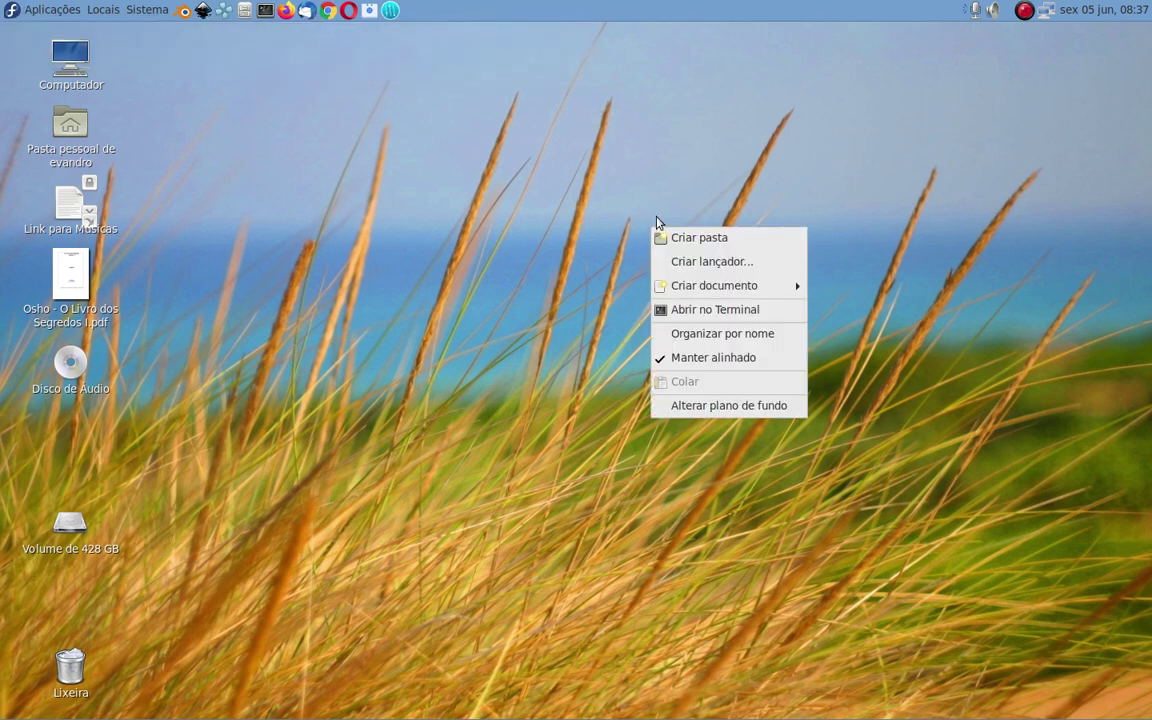
pyautogui.click(718, 411)
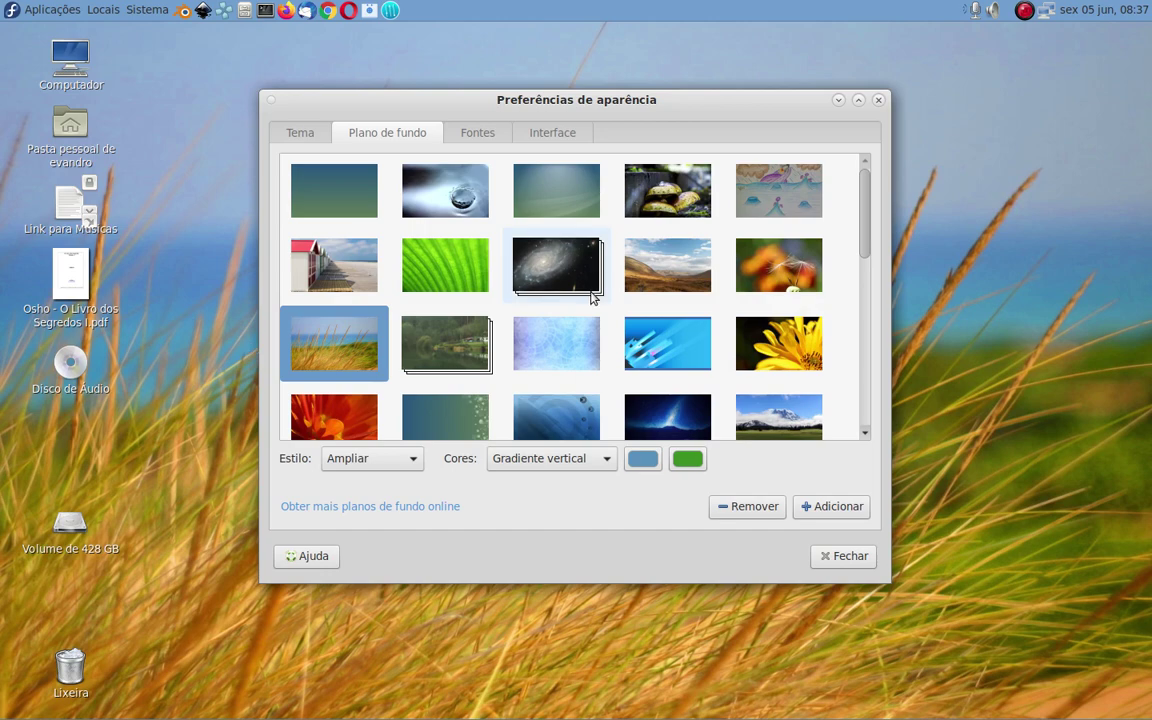
pyautogui.scroll(-2, 593, 298)
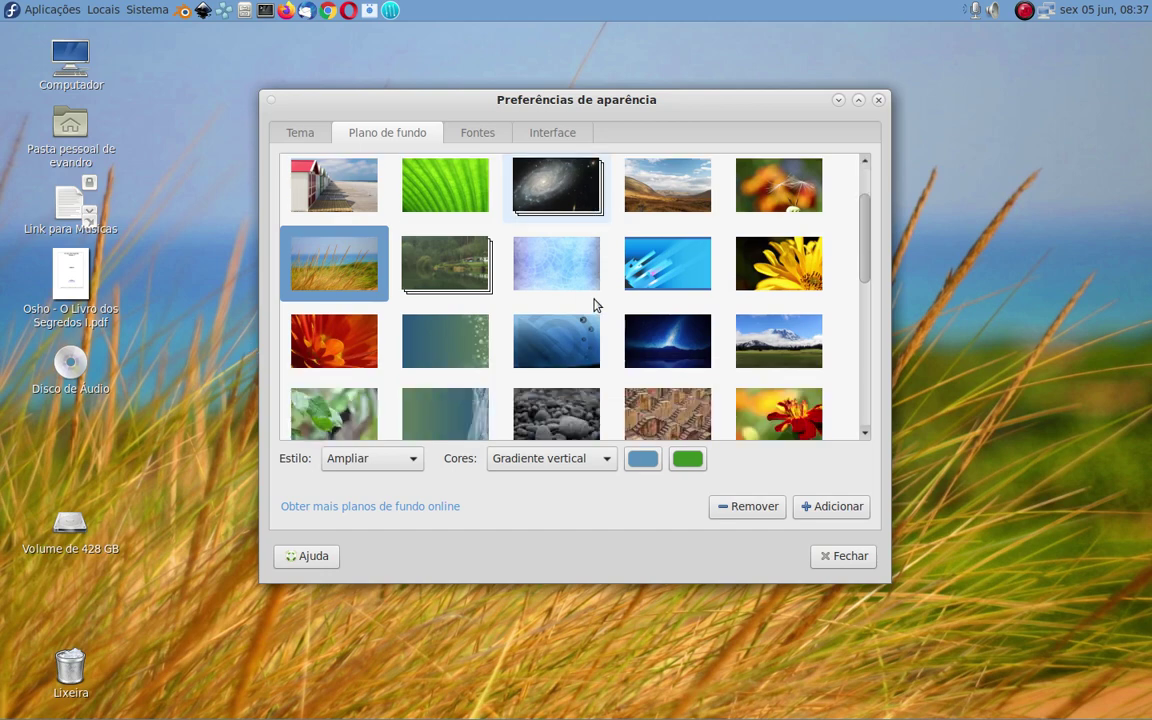
# - Try the pale blue-violet texture and the stone staircase picture as desktop wallpaper, moving the preferences window aside
pyautogui.click(560, 258)
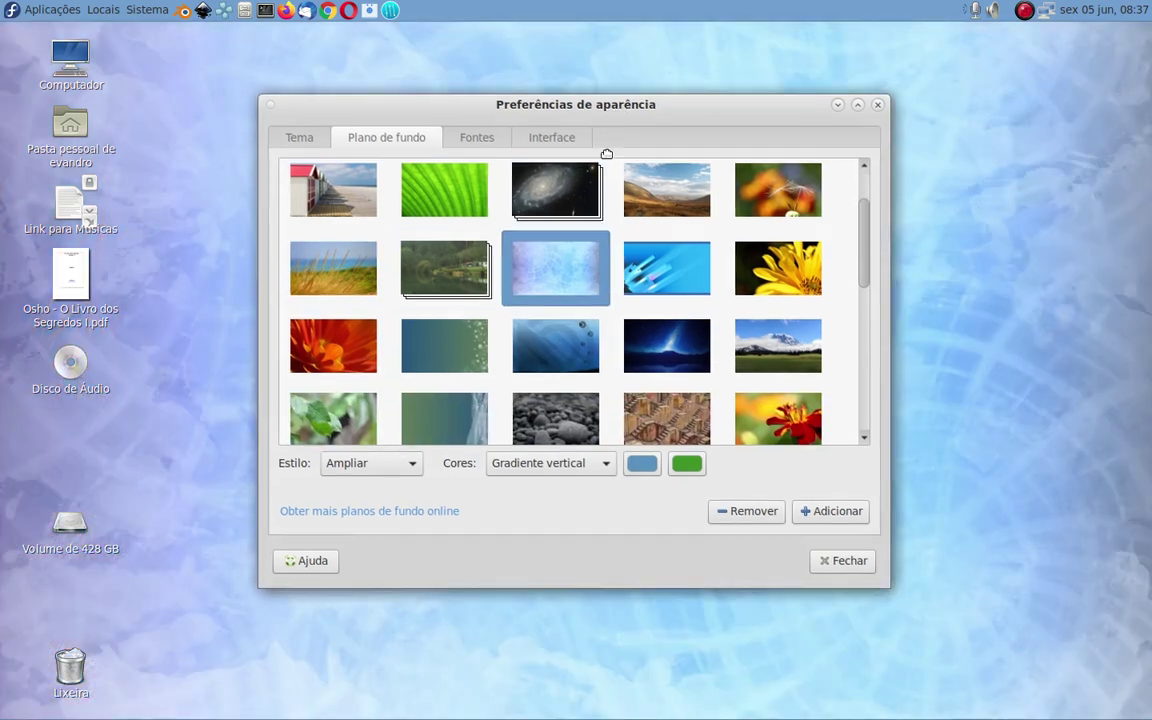
pyautogui.moveTo(620, 100); pyautogui.dragTo(677, 143)
pyautogui.click(733, 333)
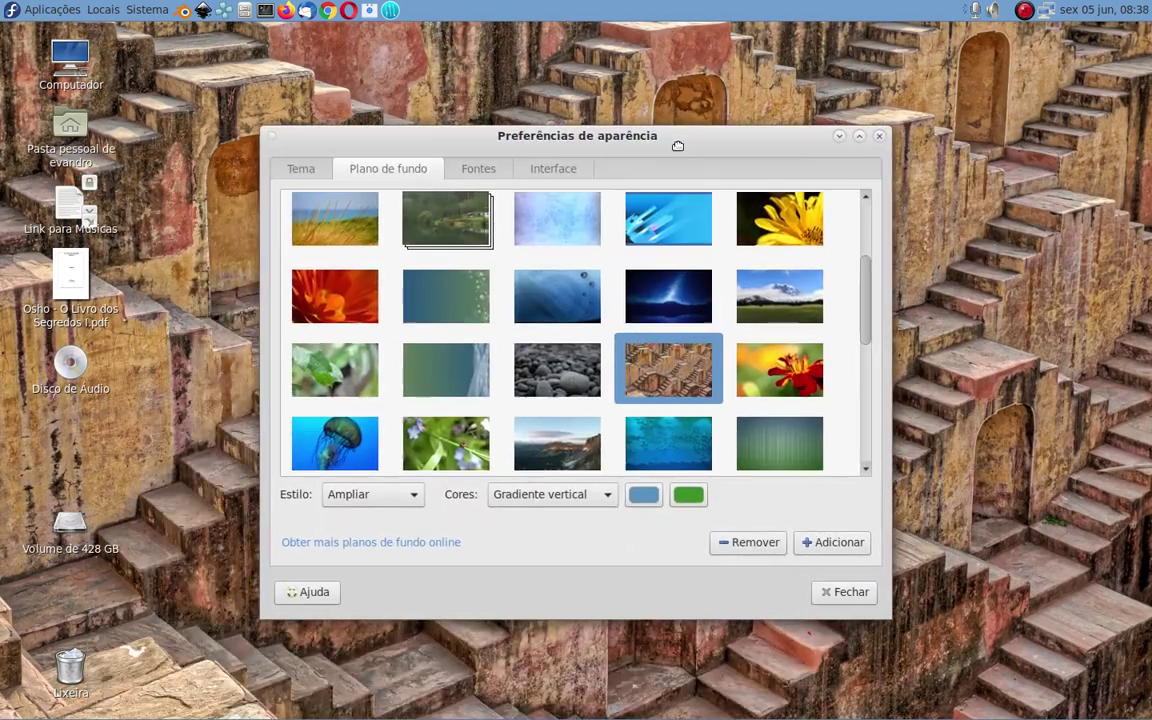
# - Try the green mushroom photo near the end of the wallpaper collection as the desktop background
pyautogui.scroll(-5, 596, 391)
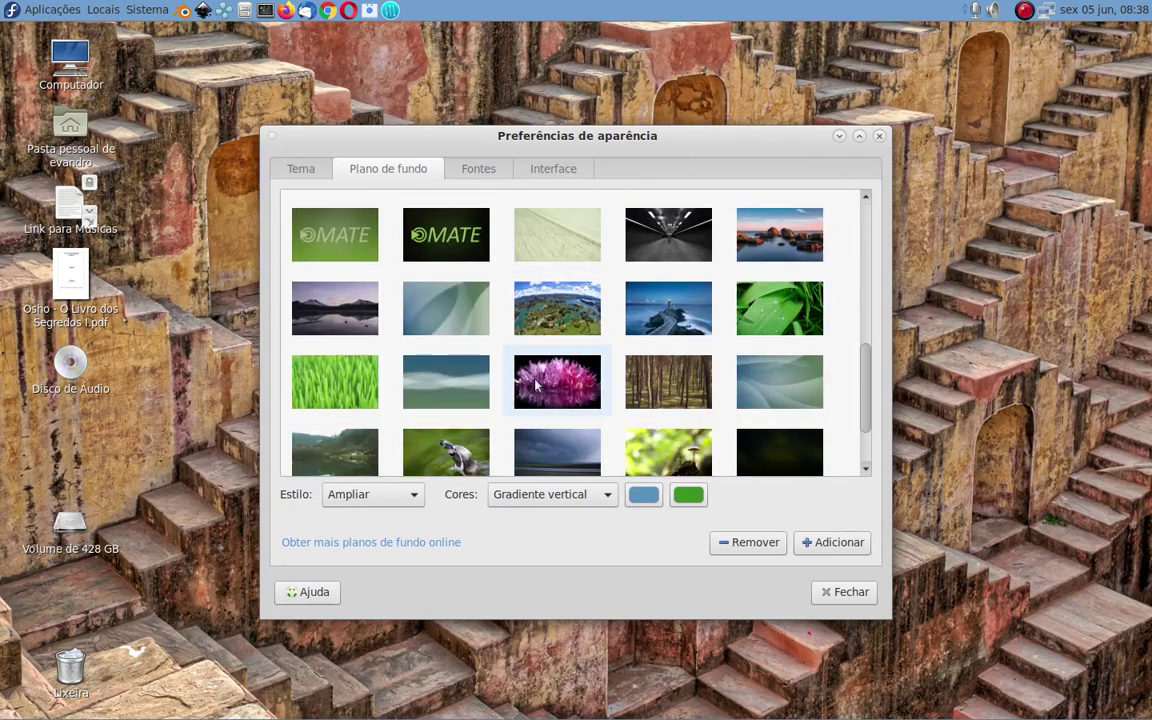
pyautogui.scroll(-2, 560, 395)
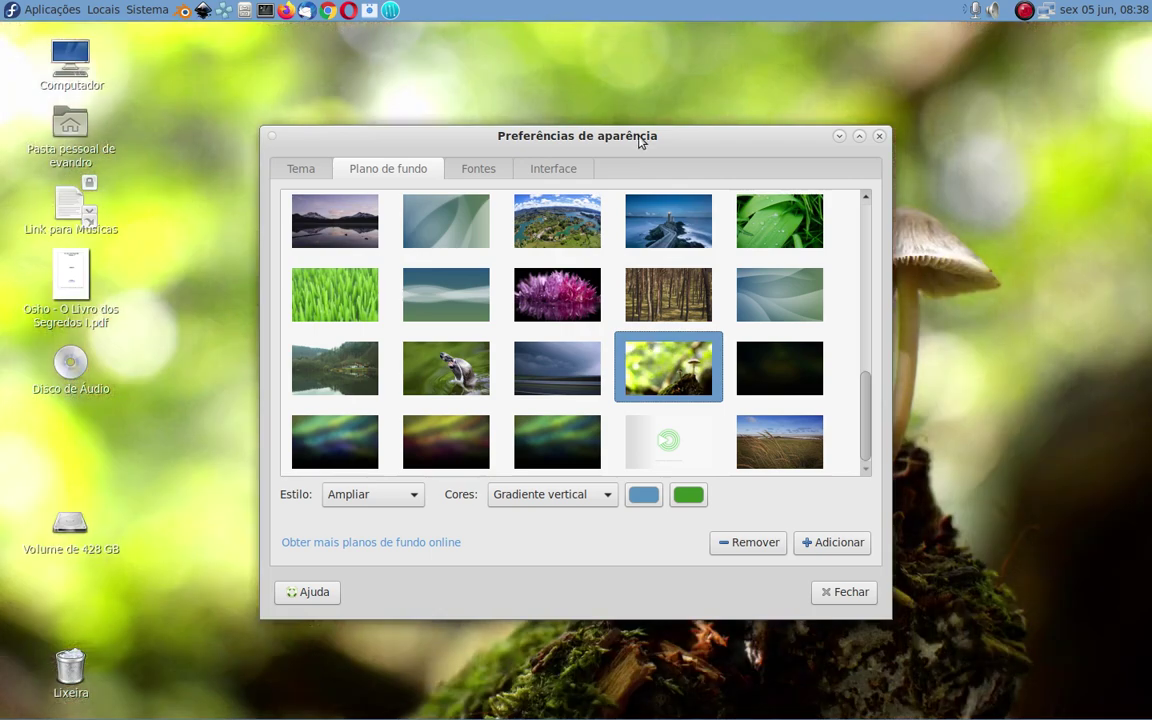
pyautogui.moveTo(640, 141); pyautogui.dragTo(612, 160)
# - Try the coloured-pencil drawing as wallpaper, minimize the preferences window to view it in full, and restore the window
pyautogui.scroll(10, 486, 316)
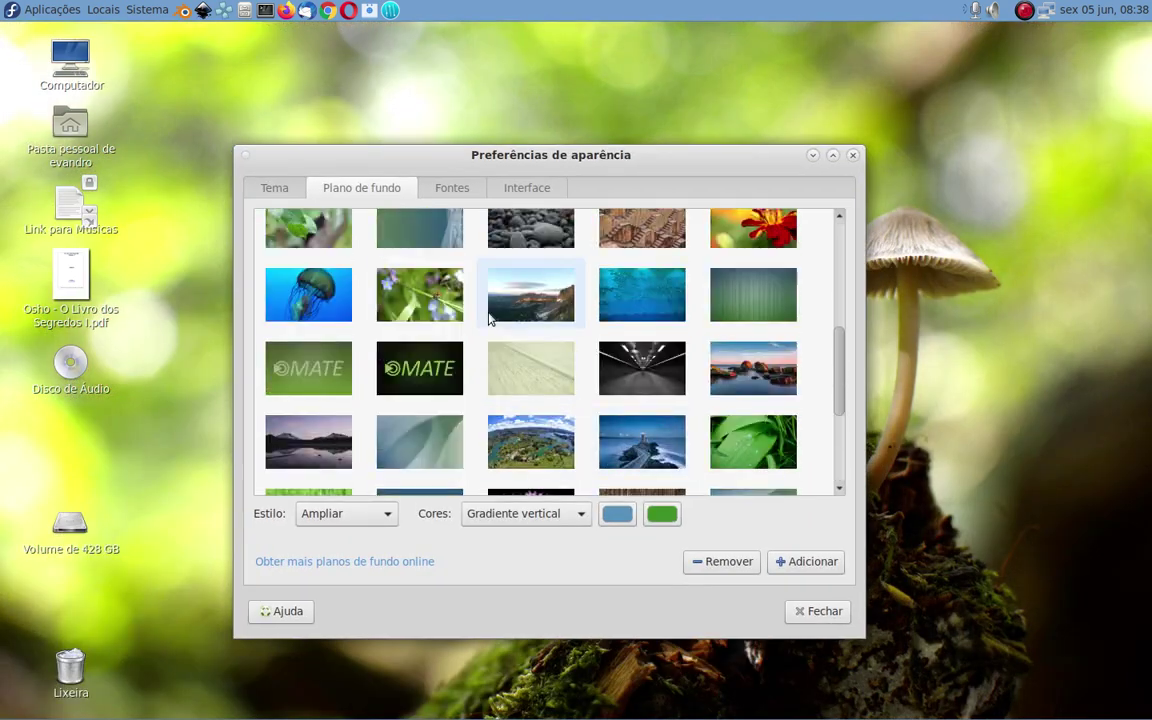
pyautogui.scroll(1, 560, 305)
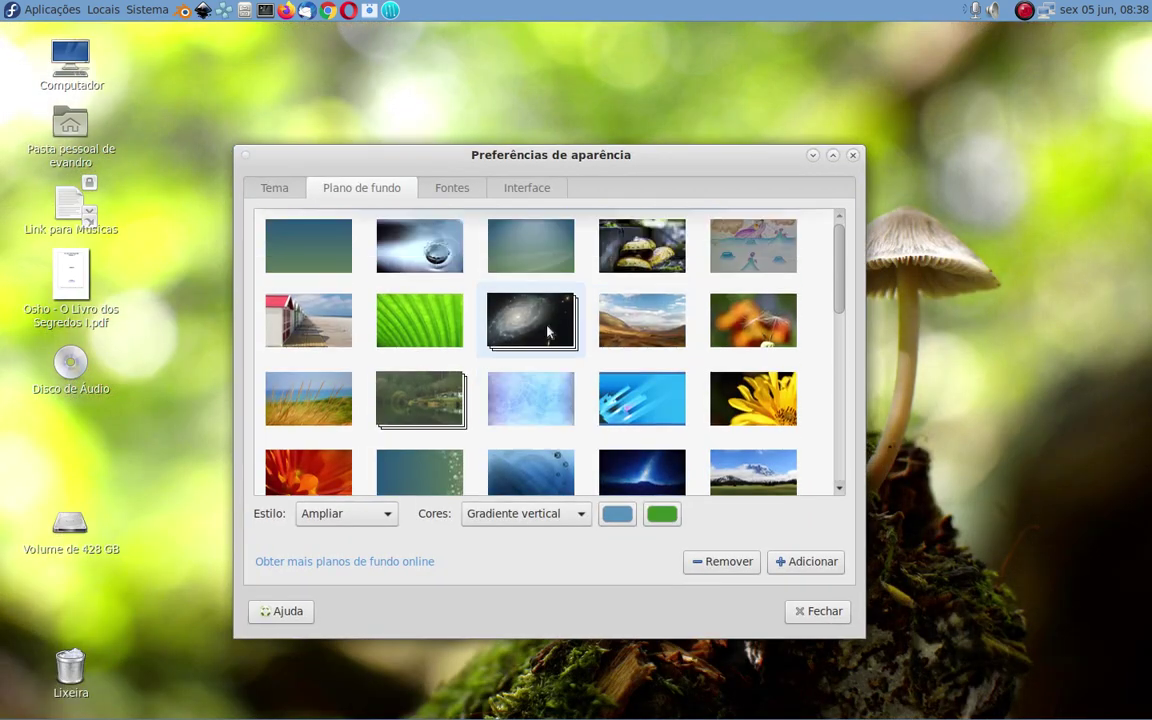
pyautogui.click(745, 242)
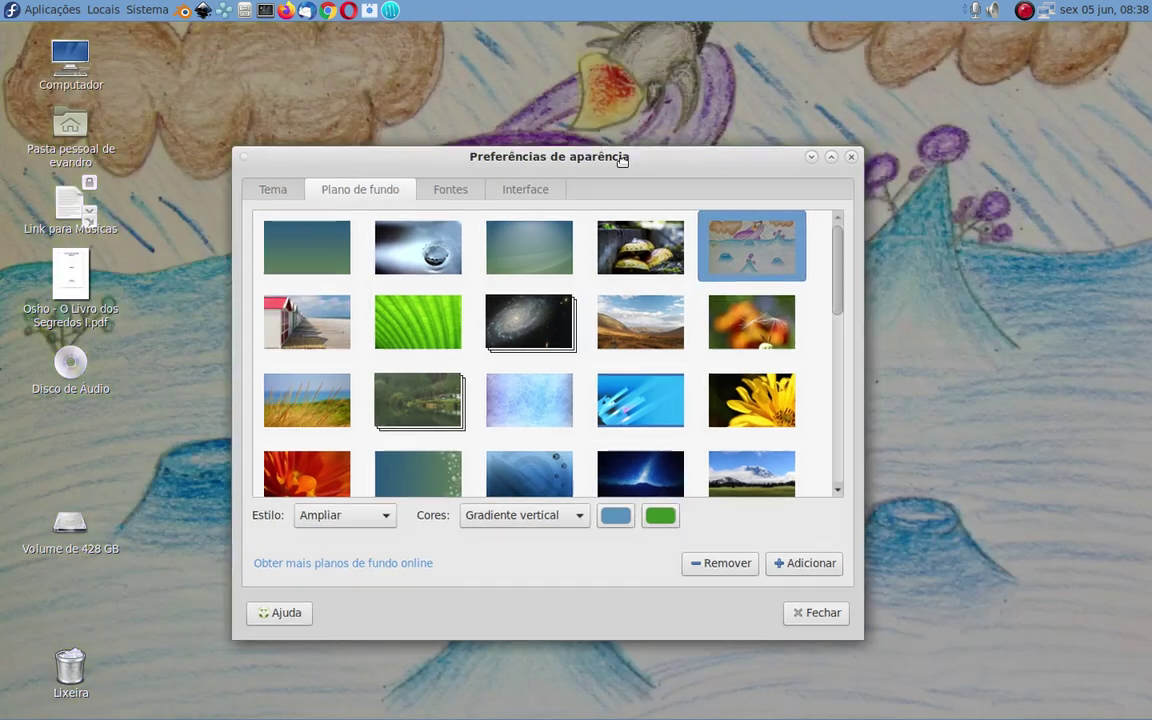
pyautogui.click(345, 710)
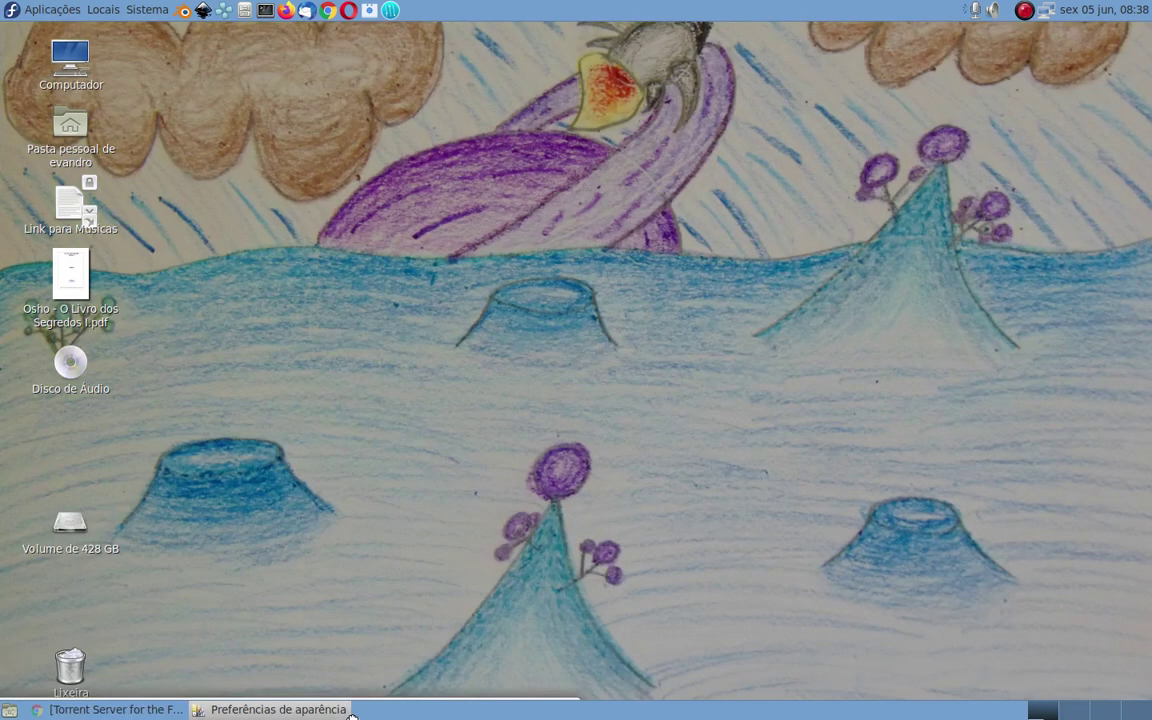
pyautogui.click(350, 710)
pyautogui.moveTo(388, 609); pyautogui.dragTo(794, 142)
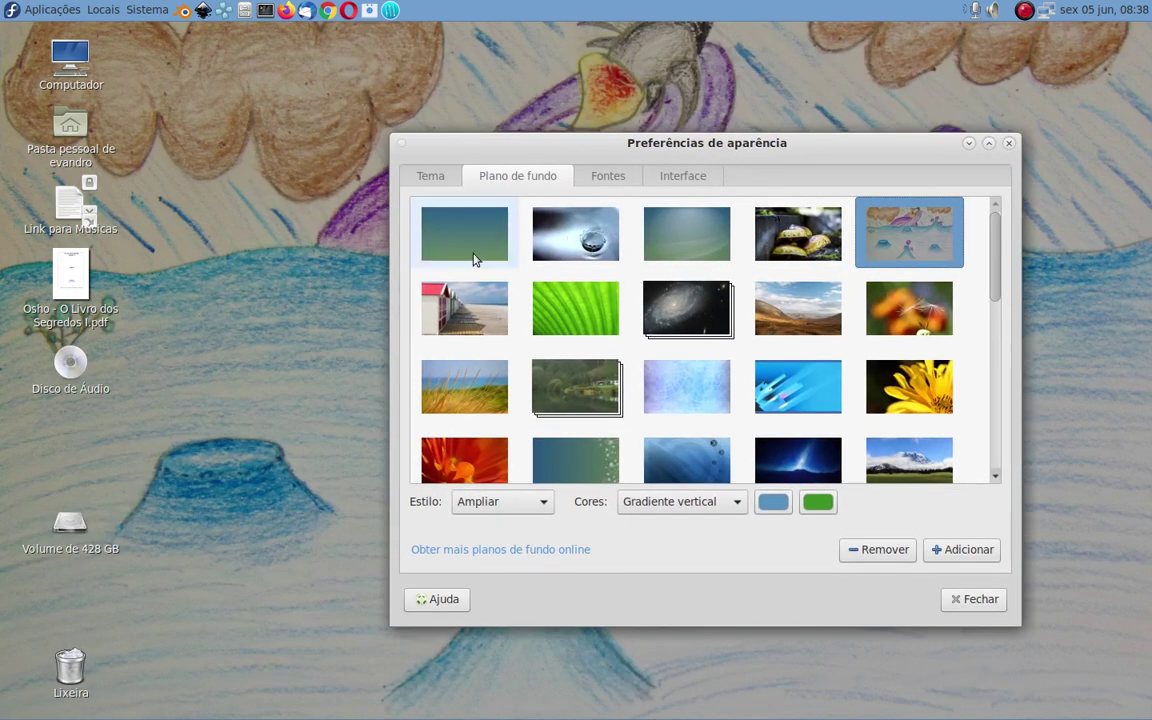
# - Try the red-roofed beach huts wallpaper, moving the preferences window out of the way and back to view it
pyautogui.click(462, 300)
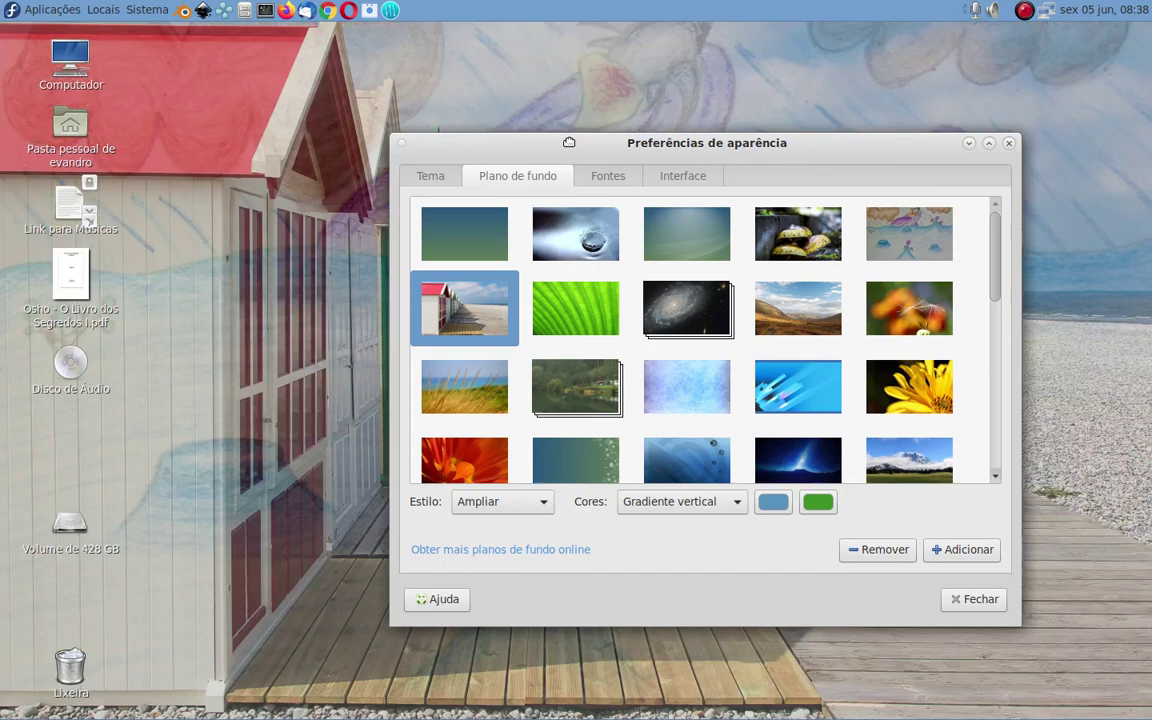
pyautogui.moveTo(560, 158); pyautogui.dragTo(748, 716)
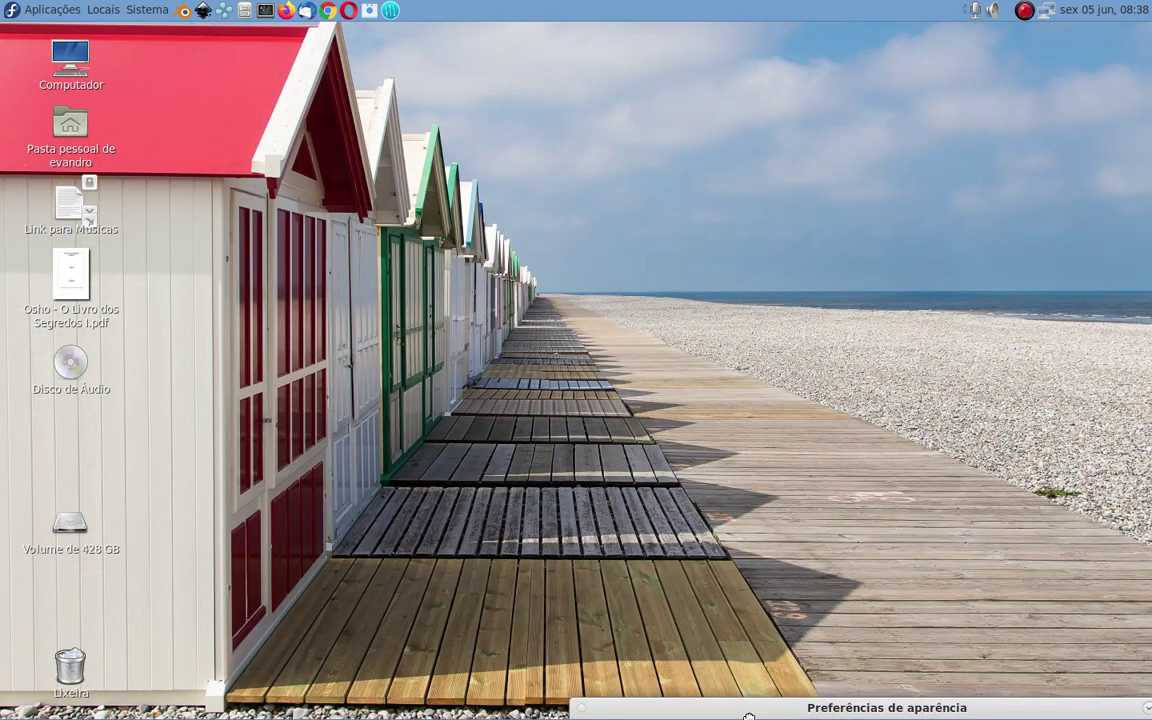
pyautogui.moveTo(748, 716); pyautogui.dragTo(458, 109)
# - Try the blue seaside lighthouse photo as wallpaper and move the preferences window aside to view it
pyautogui.scroll(-5, 623, 306)
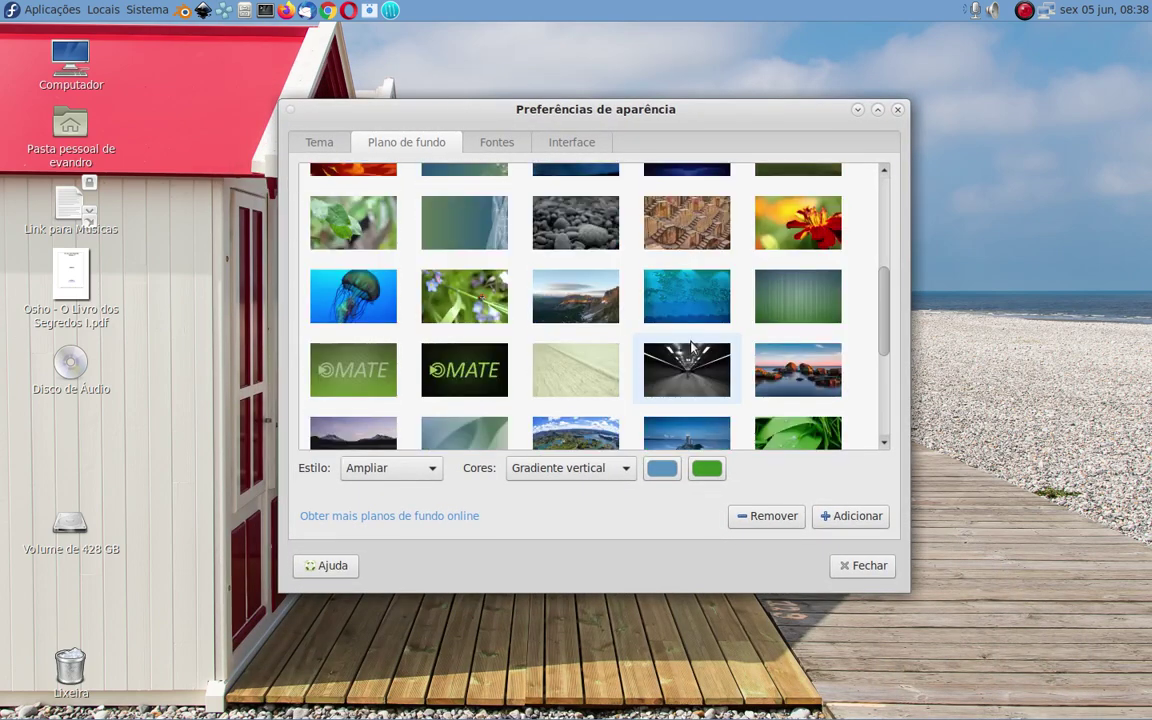
pyautogui.scroll(-2, 690, 340)
pyautogui.click(684, 319)
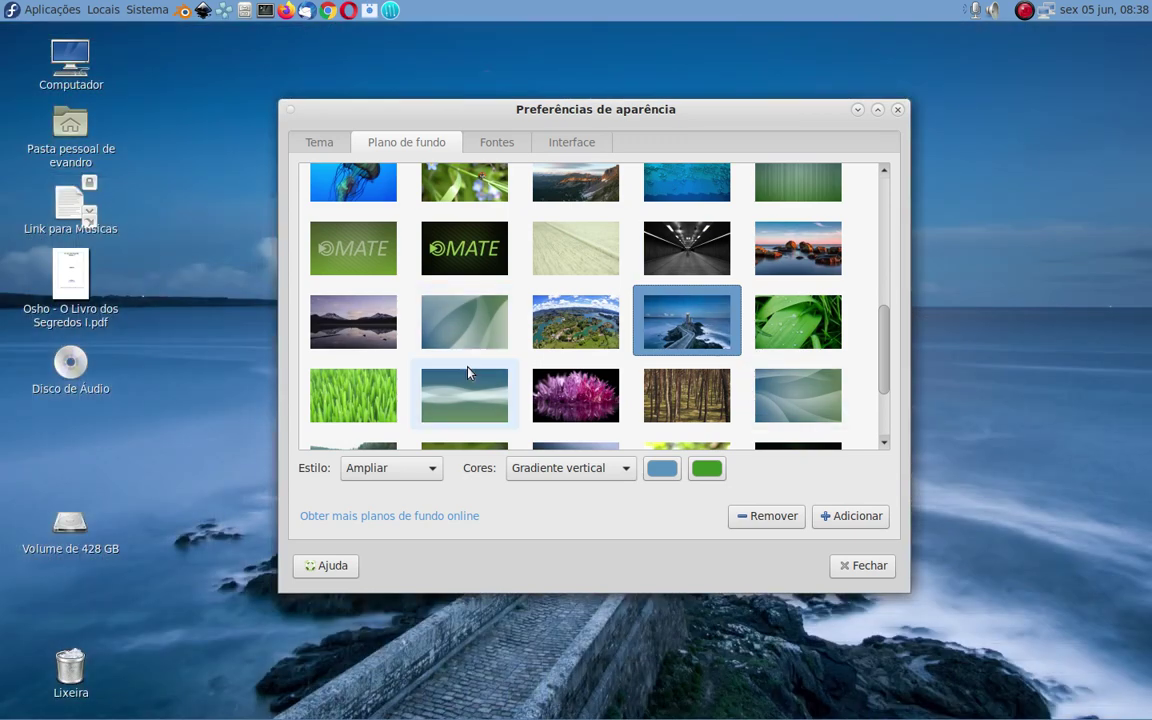
pyautogui.moveTo(450, 119); pyautogui.dragTo(551, 195)
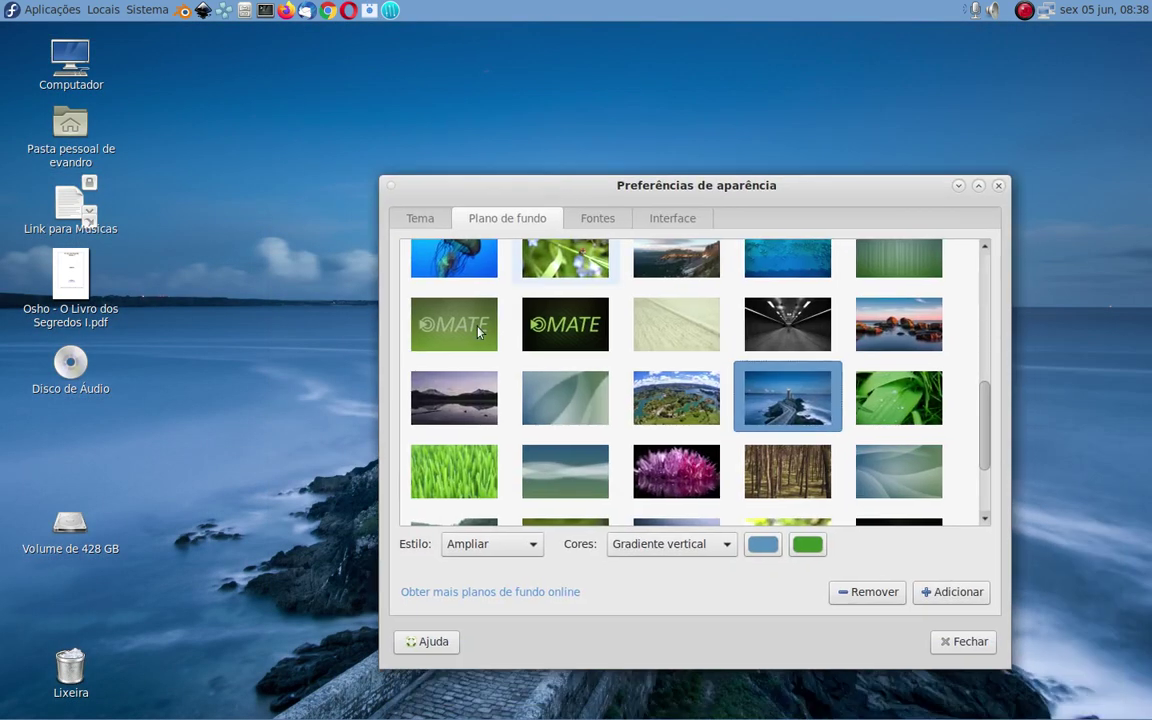
# - Apply the coastal dune grass wallpaper, try the lakeside slideshow, and return to the dune grass picture
pyautogui.scroll(5, 478, 331)
pyautogui.click(440, 425)
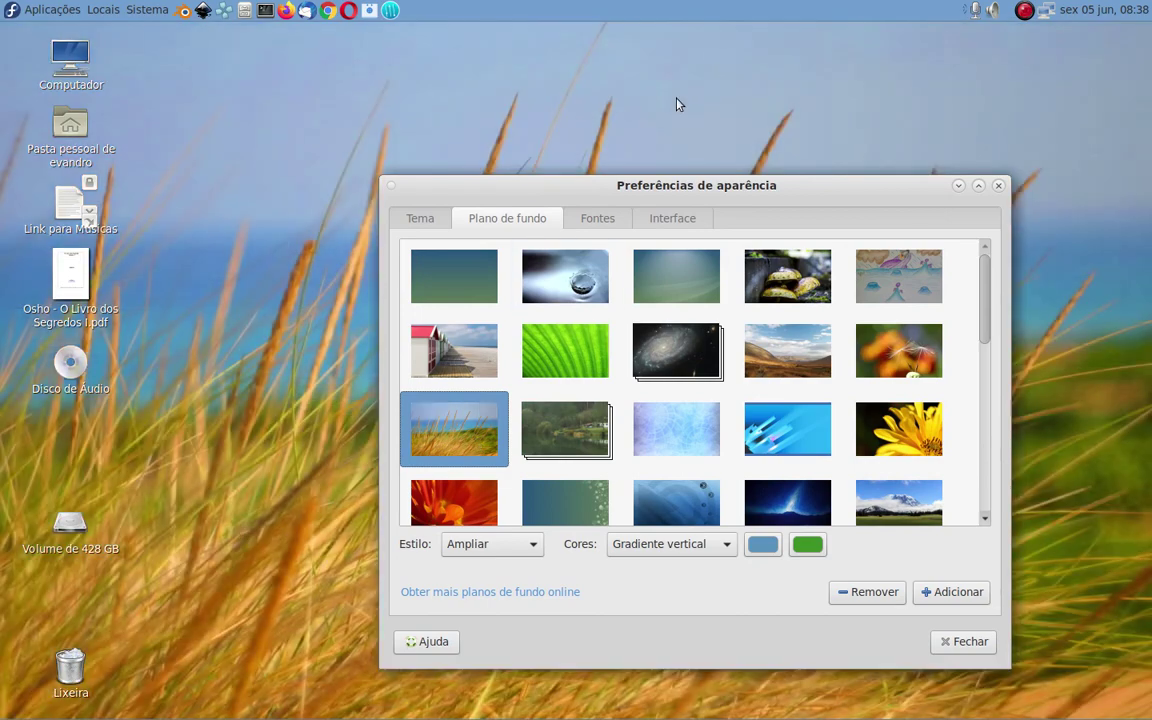
pyautogui.click(585, 445)
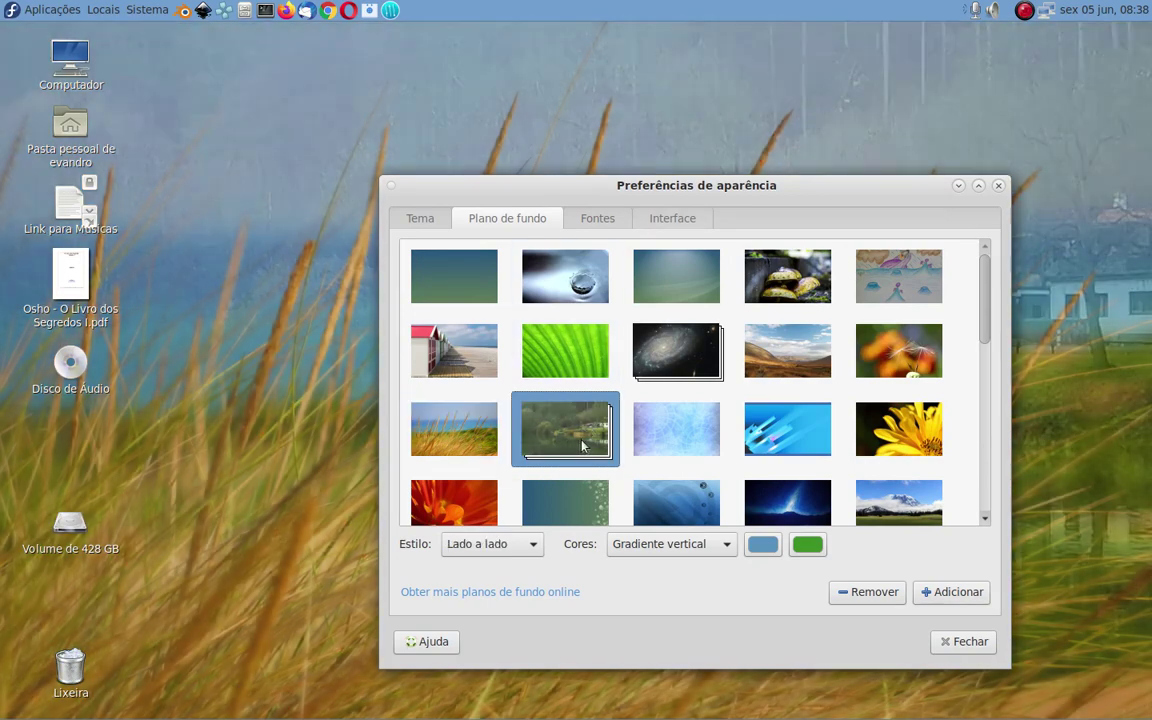
pyautogui.moveTo(668, 188); pyautogui.dragTo(646, 113)
pyautogui.click(437, 335)
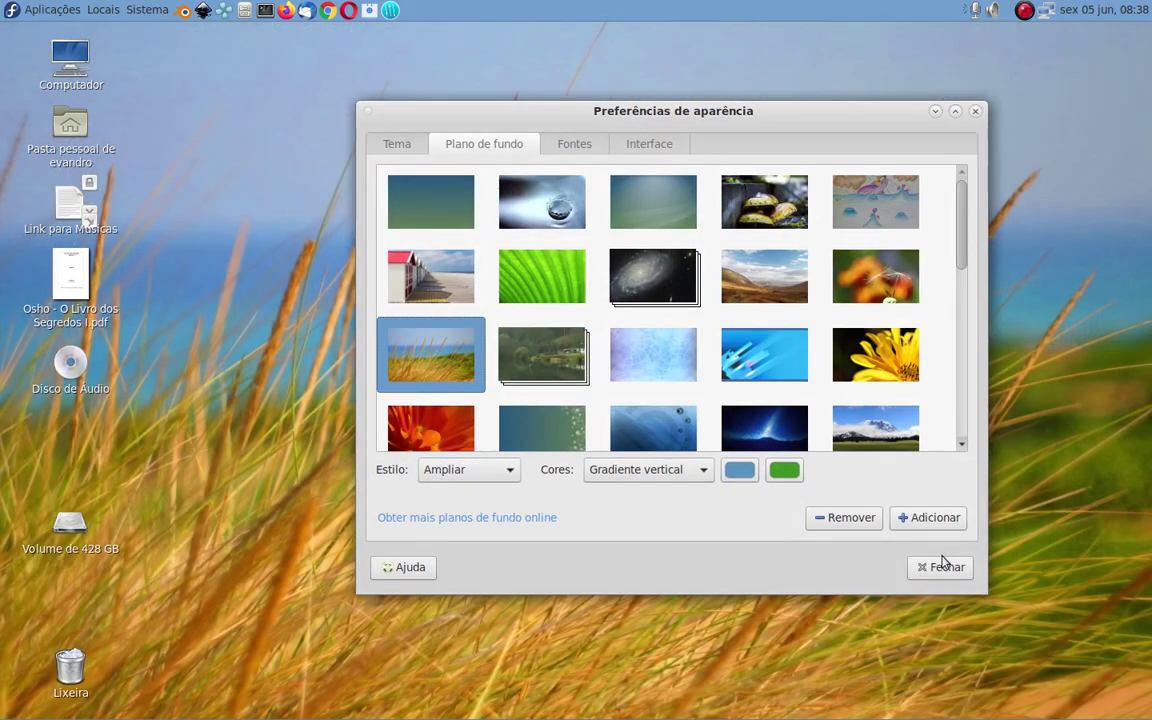
# - Show the theme, font and interface settings, look through the available themes, and close the appearance preferences
pyautogui.click(395, 145)
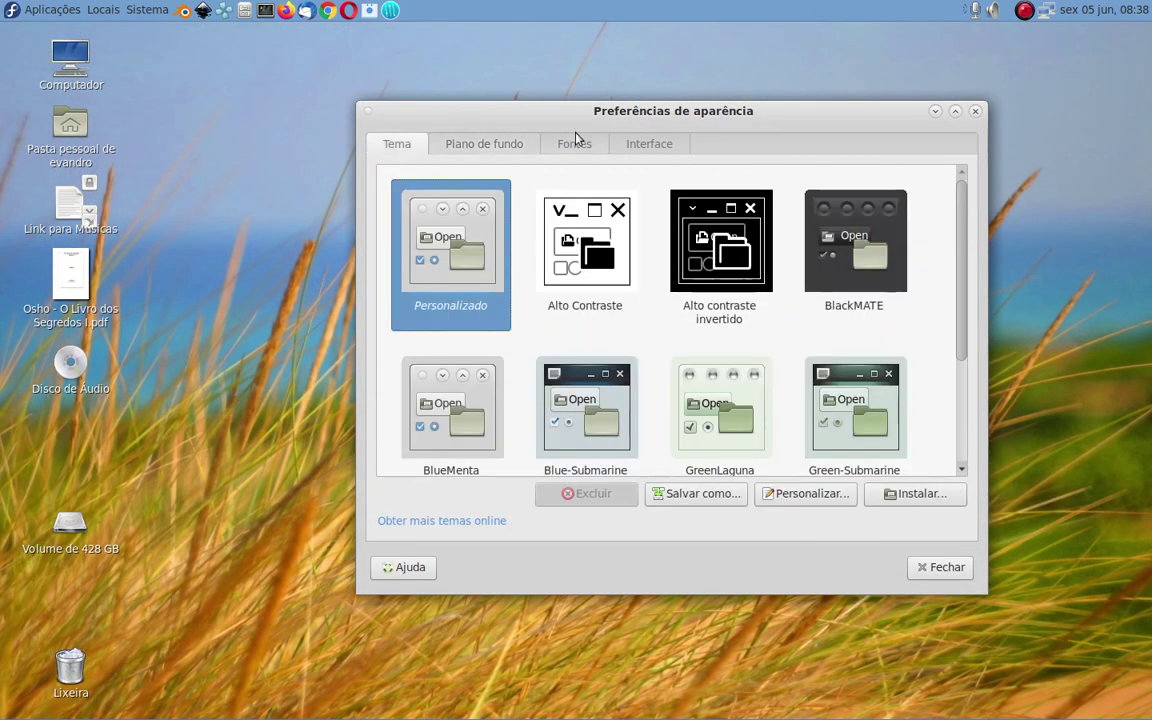
pyautogui.click(588, 145)
pyautogui.click(652, 144)
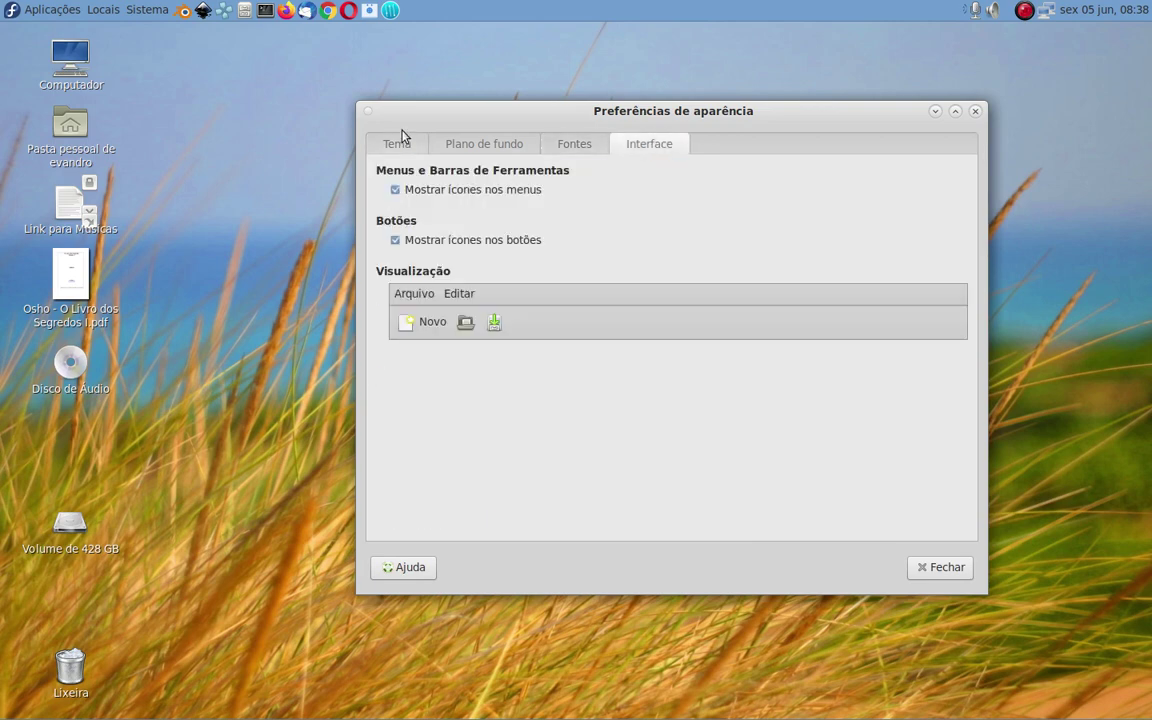
pyautogui.click(418, 141)
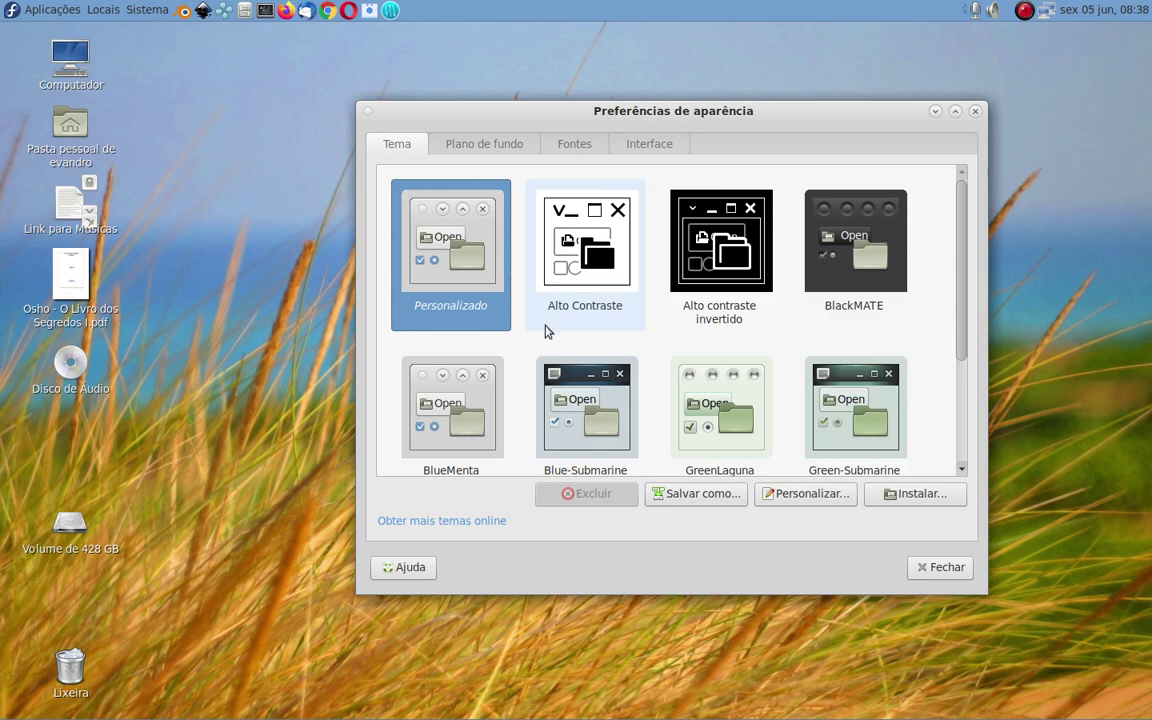
pyautogui.scroll(-3, 547, 332)
pyautogui.click(973, 112)
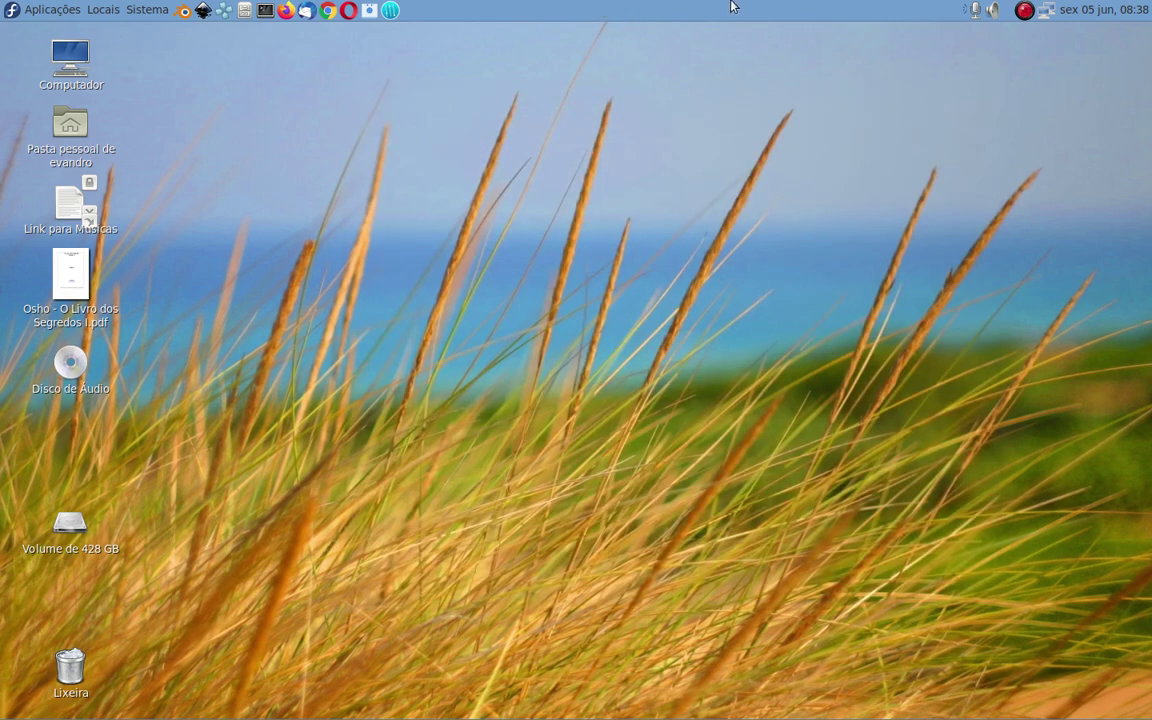
pyautogui.click(8, 12)
pyautogui.click(9, 13)
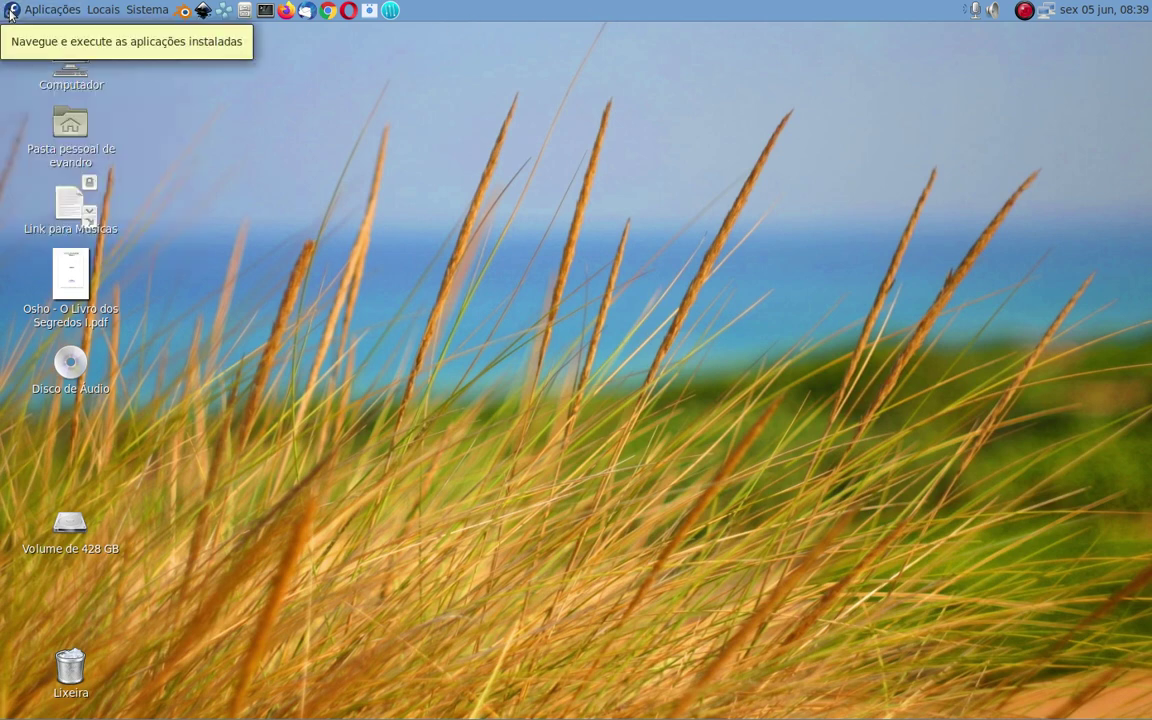
pyautogui.moveTo(736, 717)
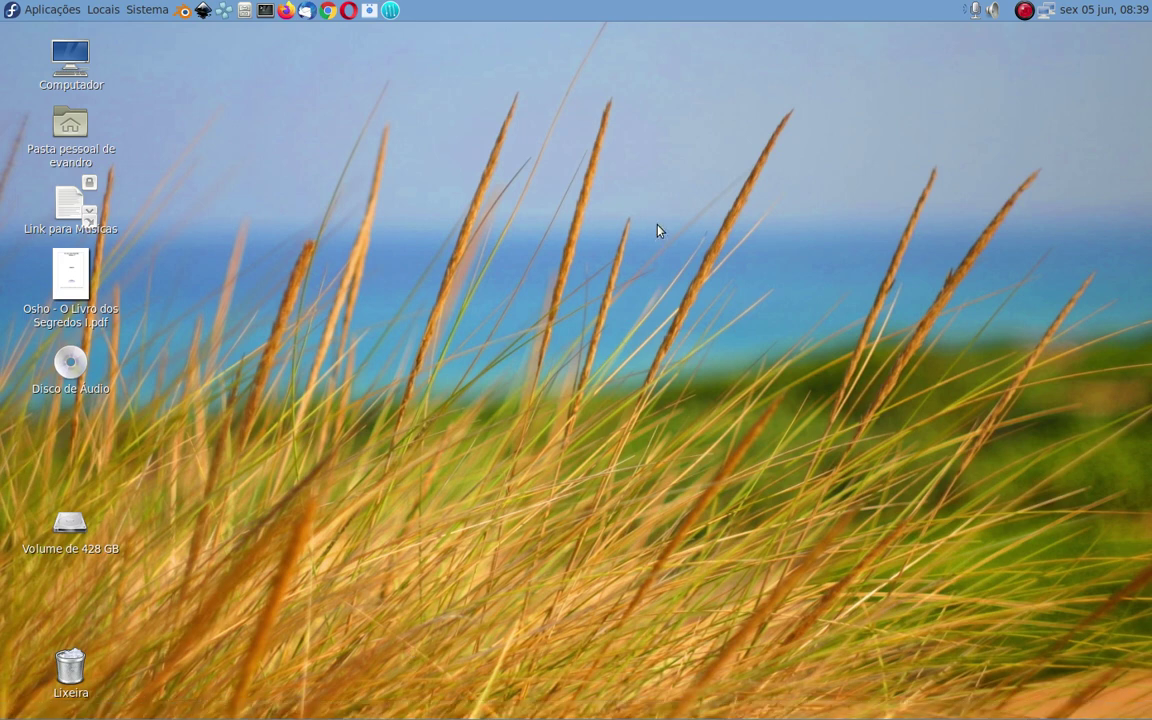
pyautogui.moveTo(554, 717)
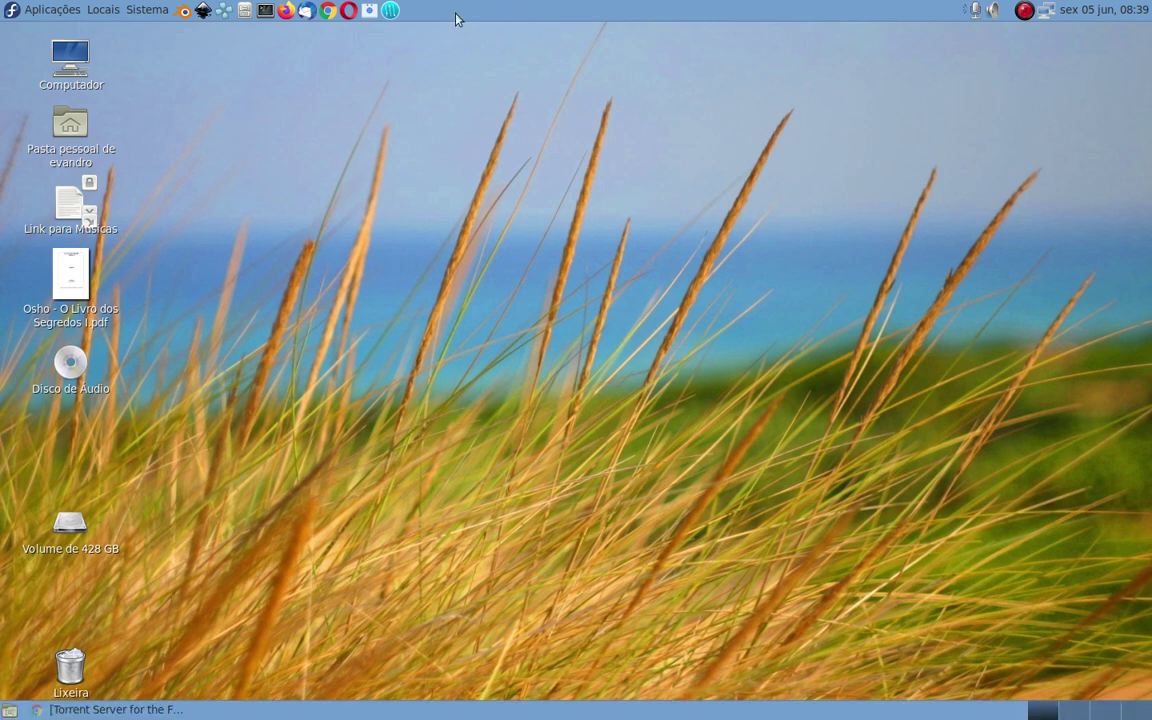
# - Reveal the hidden window list panel, view the clock's monthly calendar, and close it again
pyautogui.moveTo(320, 717)
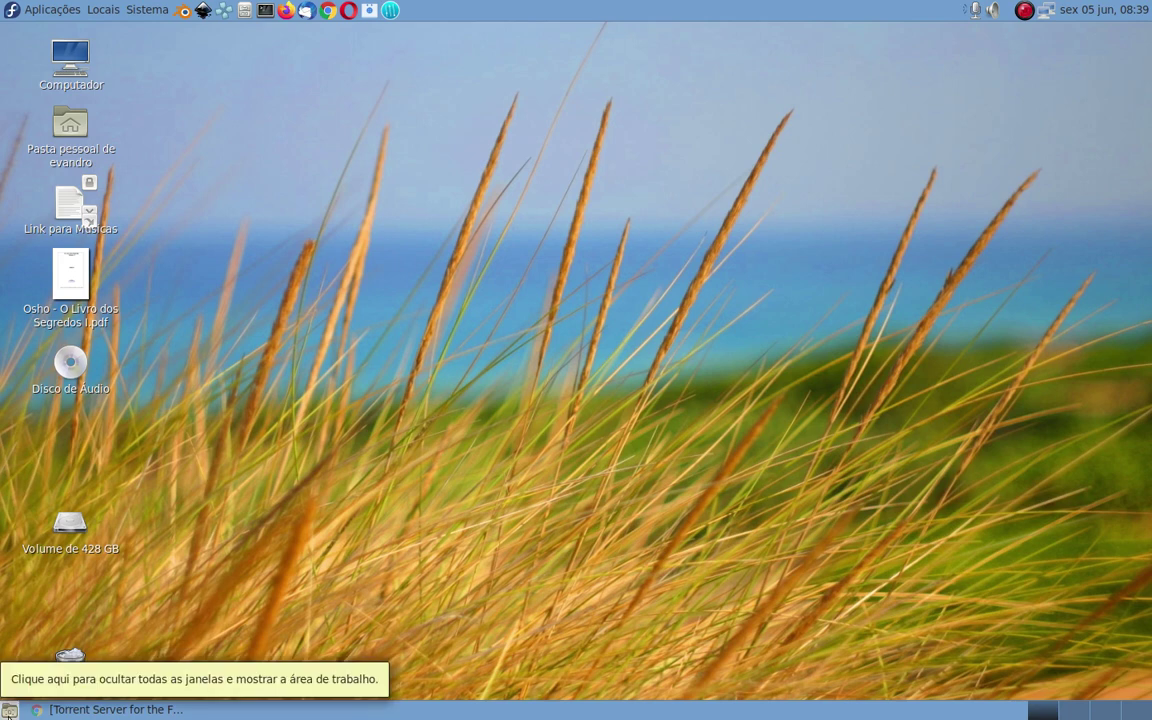
pyautogui.moveTo(162, 716)
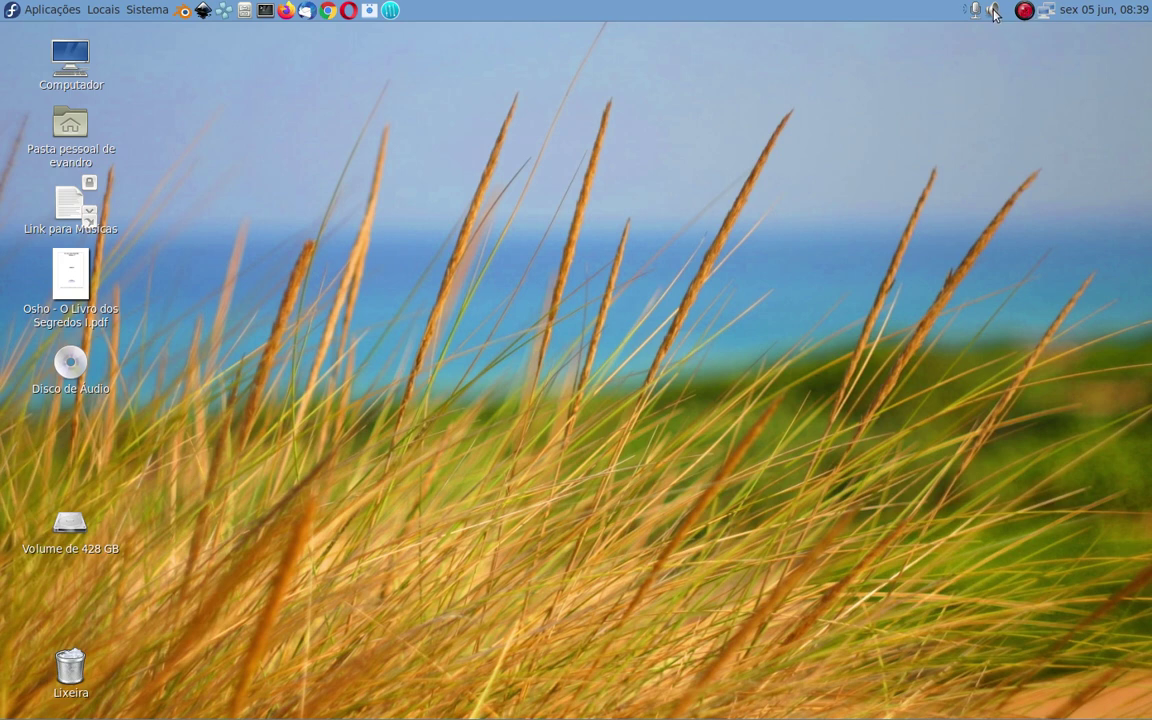
pyautogui.click(1120, 10)
pyautogui.click(1120, 10)
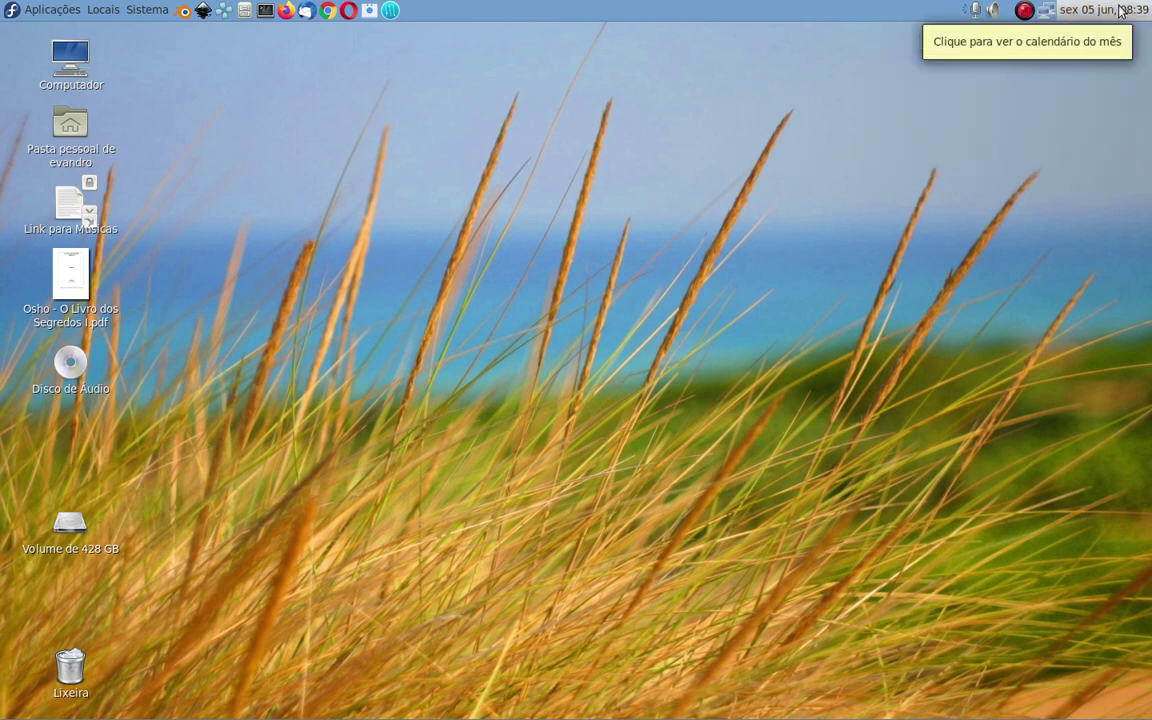
pyautogui.click(1120, 10)
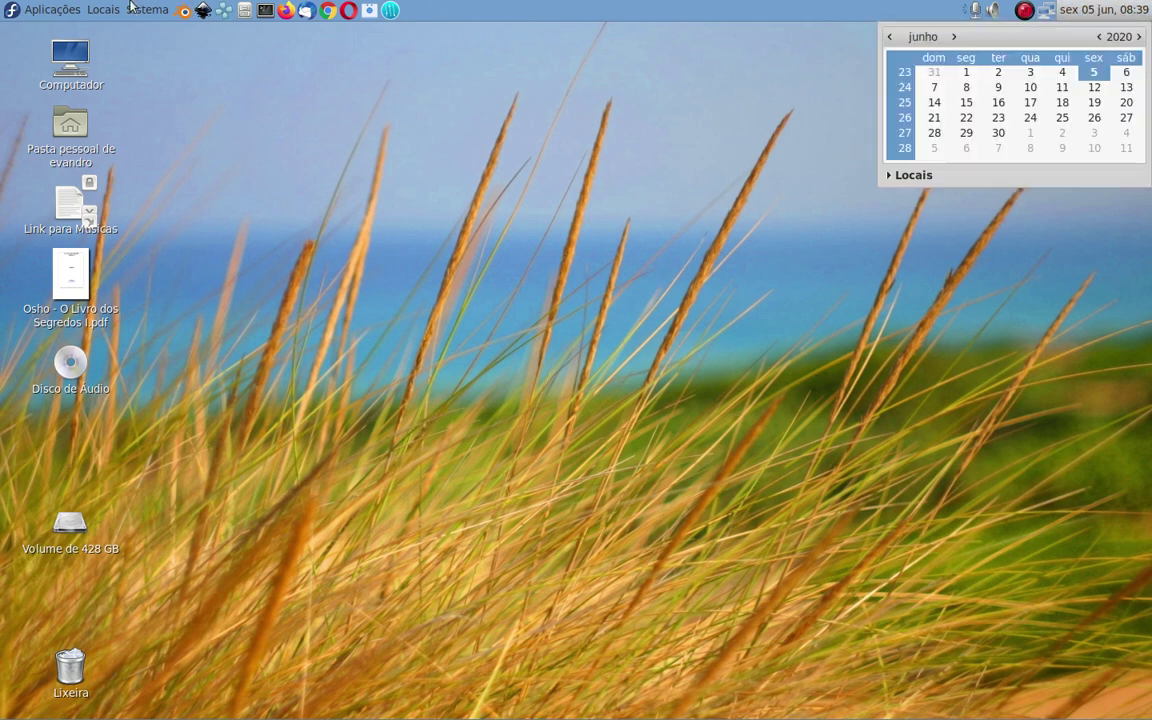
pyautogui.click(766, 6)
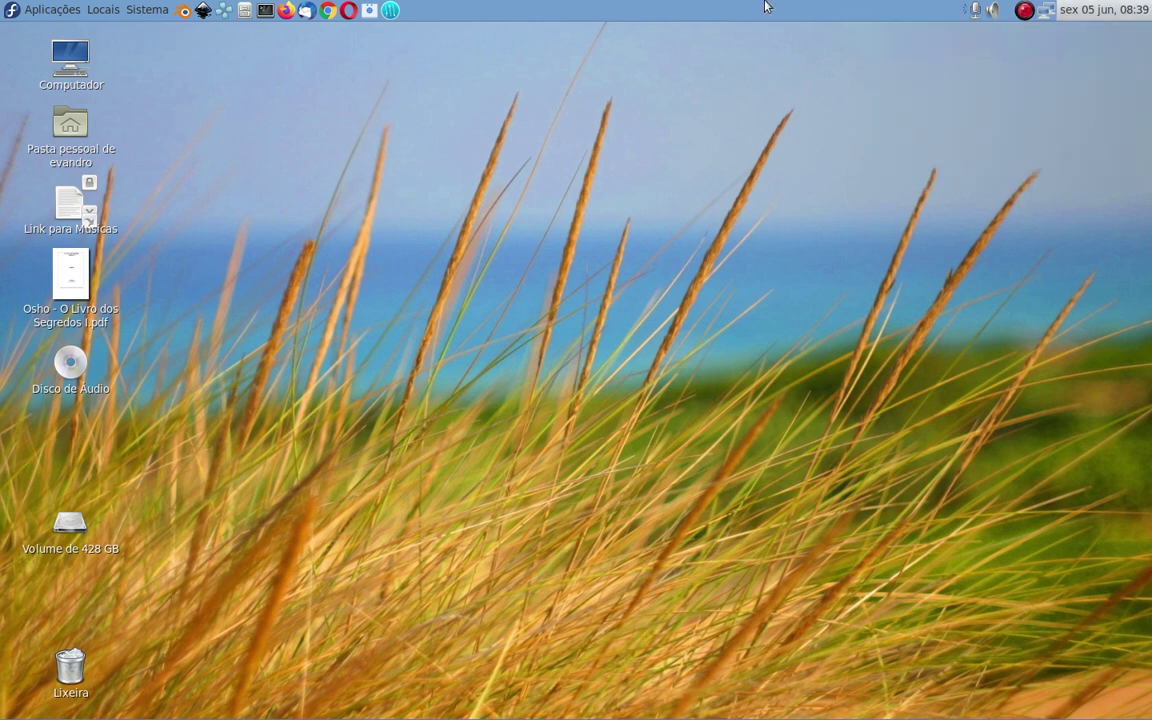
# - Look through the Preferências and Administração entries of the Sistema menu, then dismiss it
pyautogui.click(150, 10)
pyautogui.moveTo(158, 33)
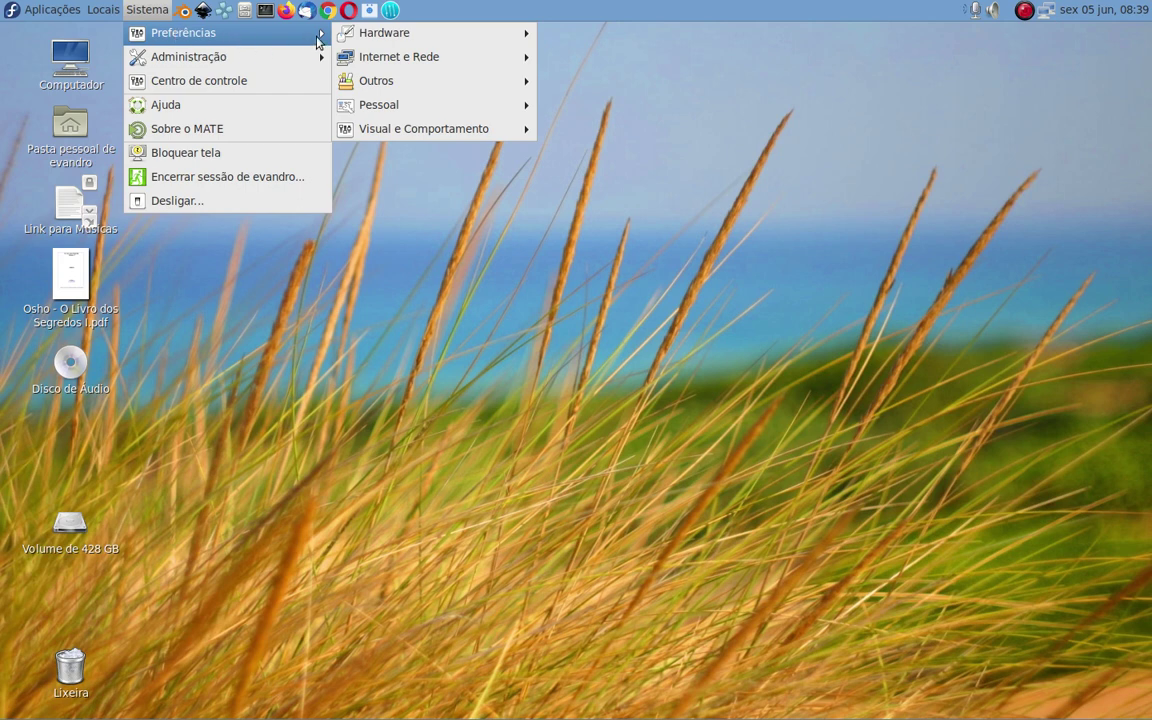
pyautogui.moveTo(365, 40)
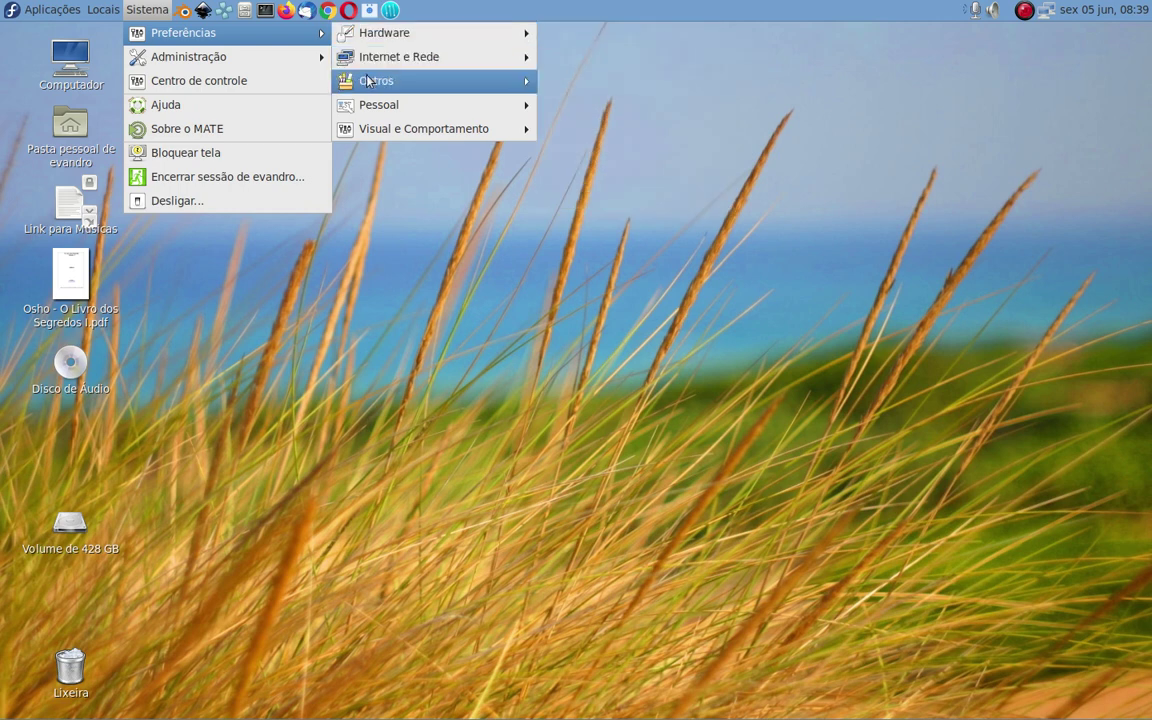
pyautogui.moveTo(217, 60)
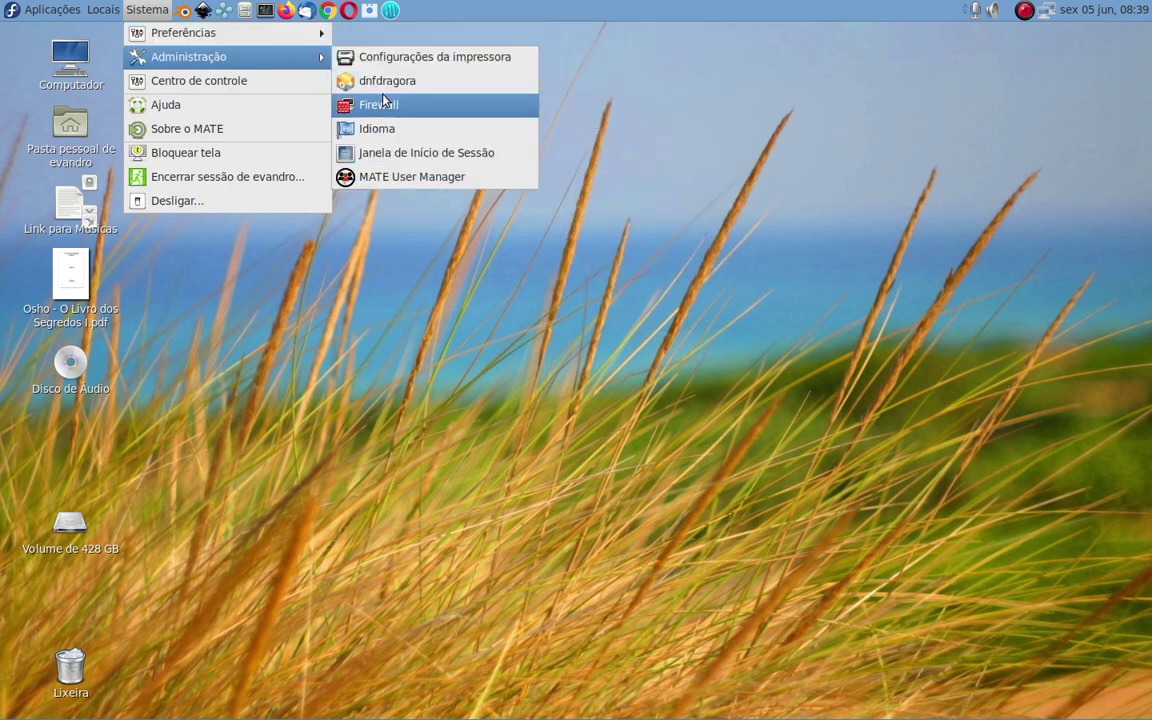
pyautogui.click(240, 300)
# - Browse the Ferramentas do sistema and Escritório application categories, then dismiss the list
pyautogui.click(16, 12)
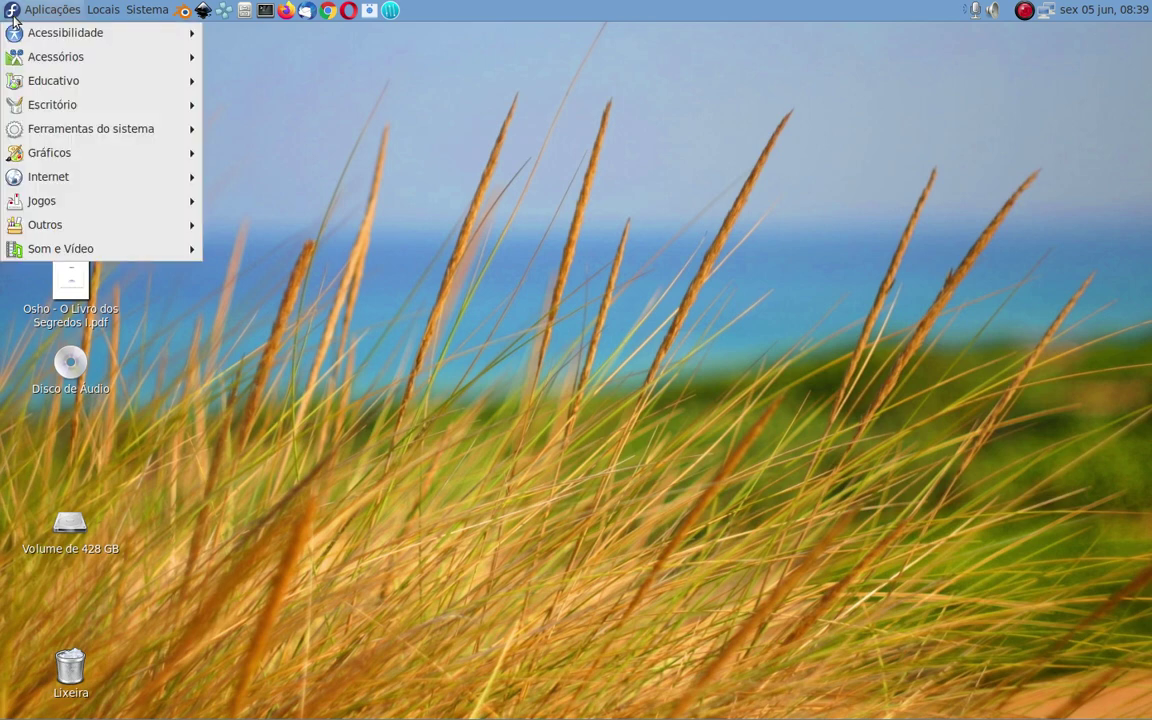
pyautogui.moveTo(62, 131)
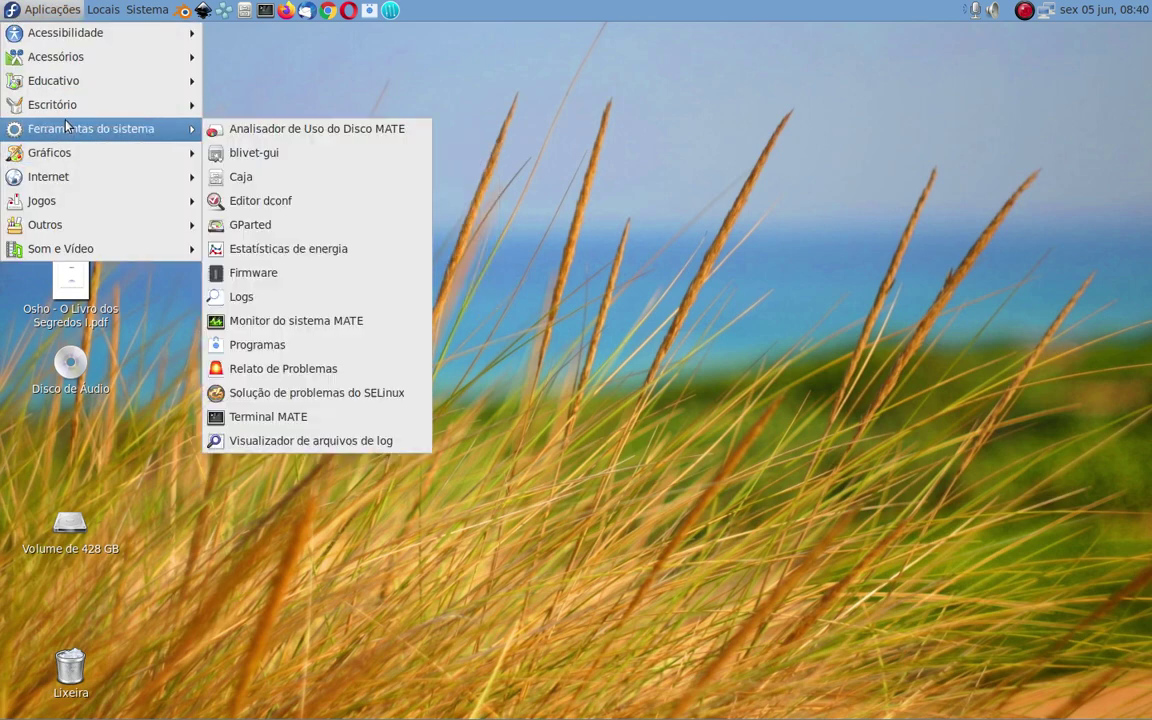
pyautogui.moveTo(60, 104)
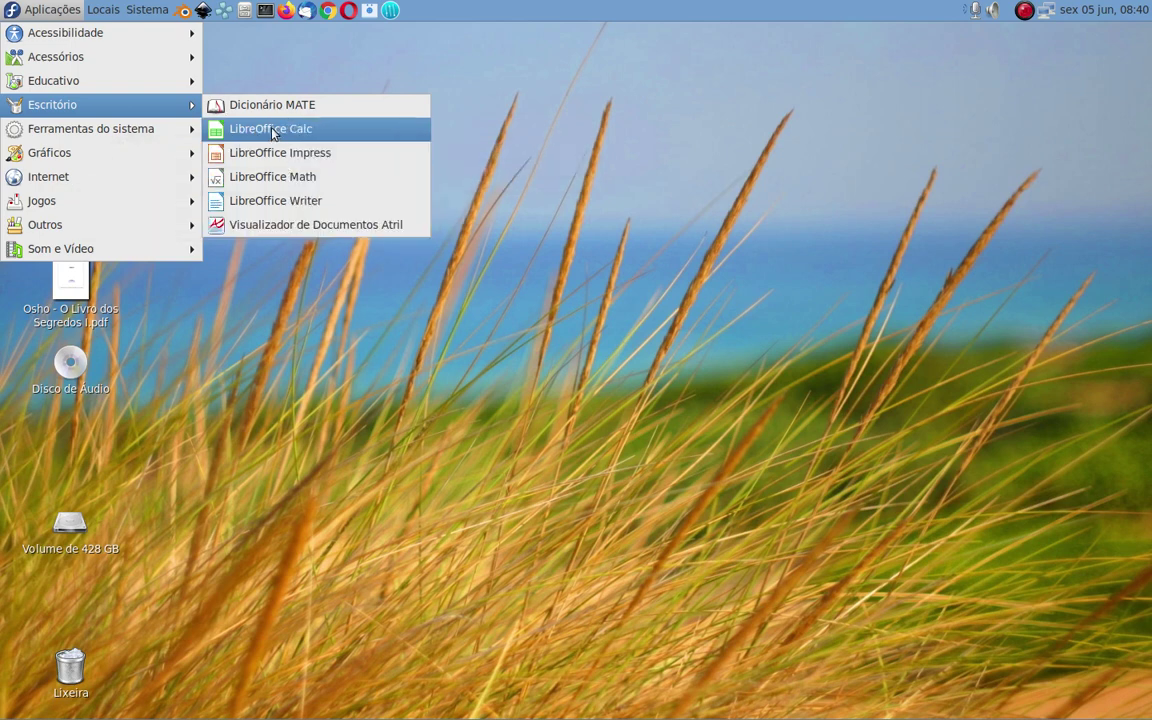
pyautogui.click(390, 300)
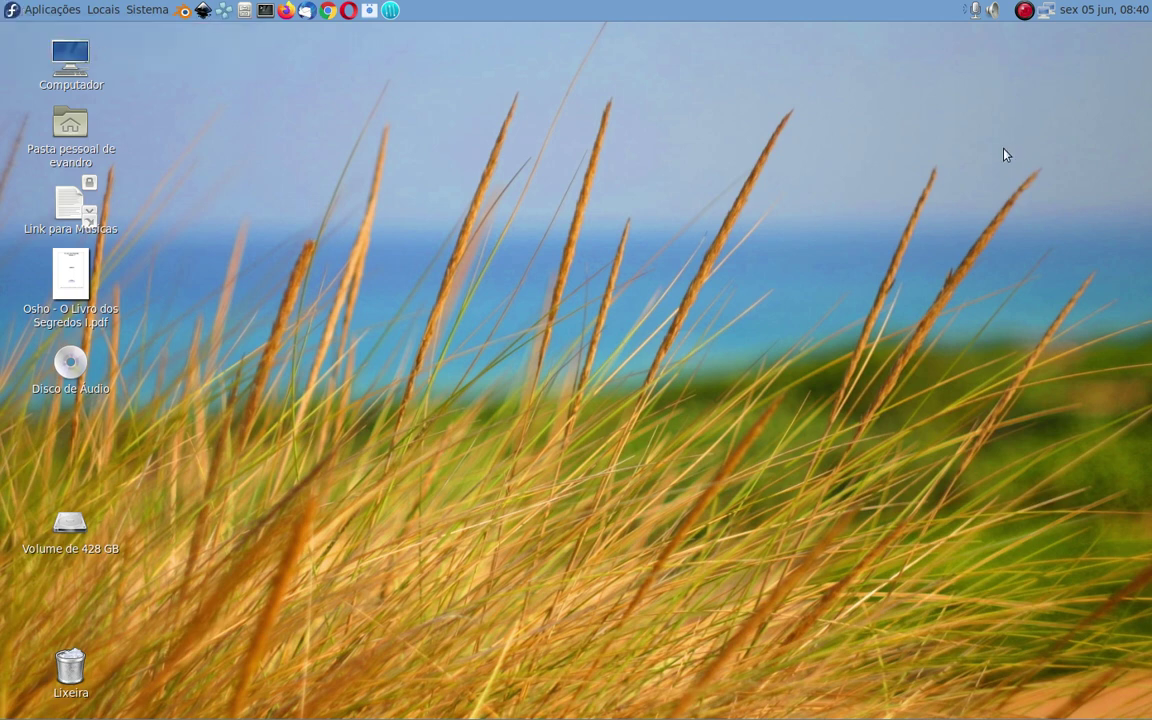
# - Open a terminal, move its window clear of the desktop icons to show them, and close it
pyautogui.moveTo(414, 716)
pyautogui.click(267, 14)
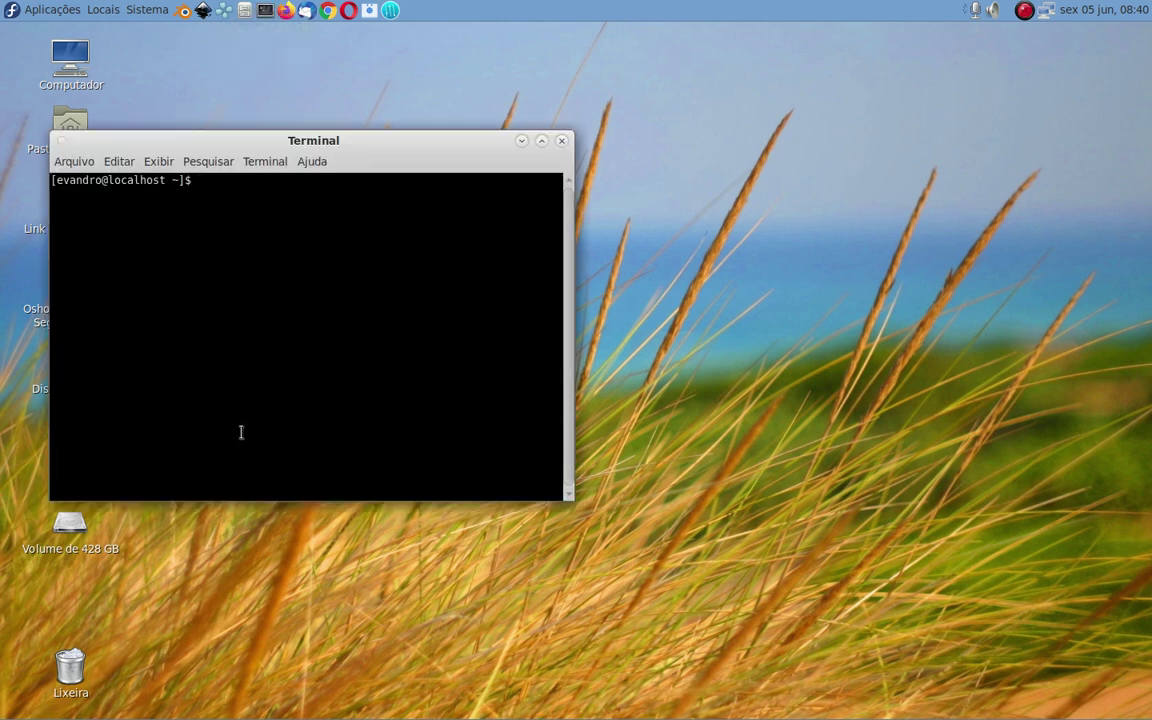
pyautogui.moveTo(350, 149); pyautogui.dragTo(670, 172)
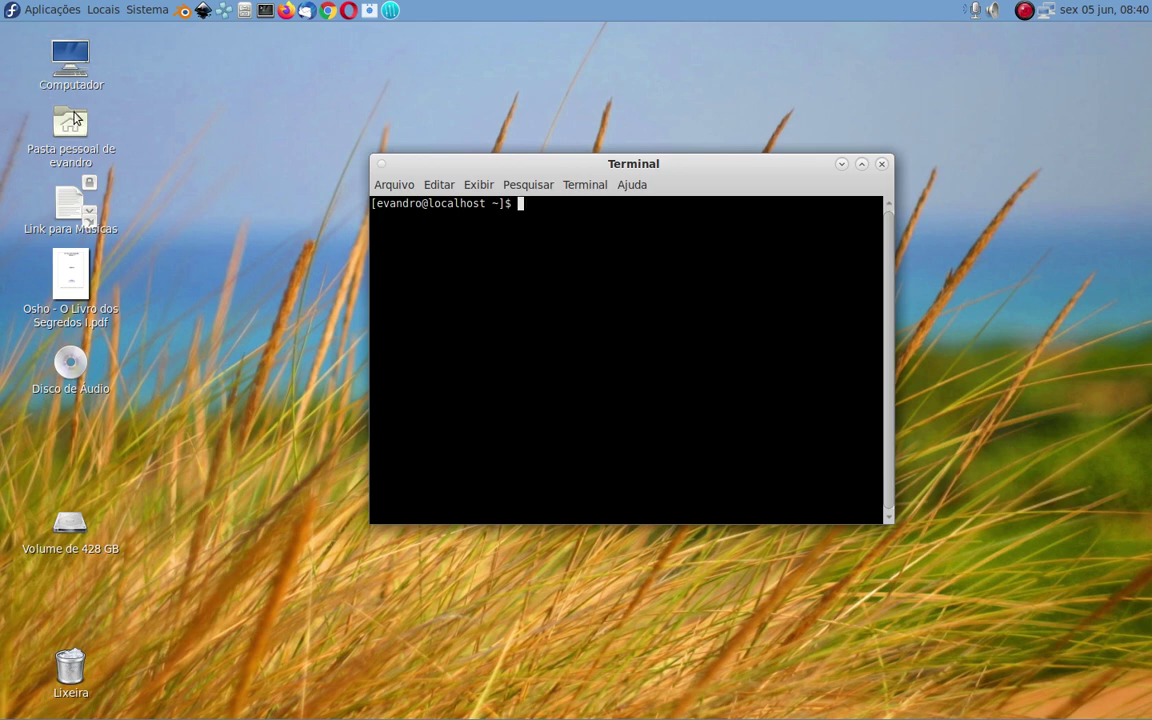
pyautogui.click(881, 165)
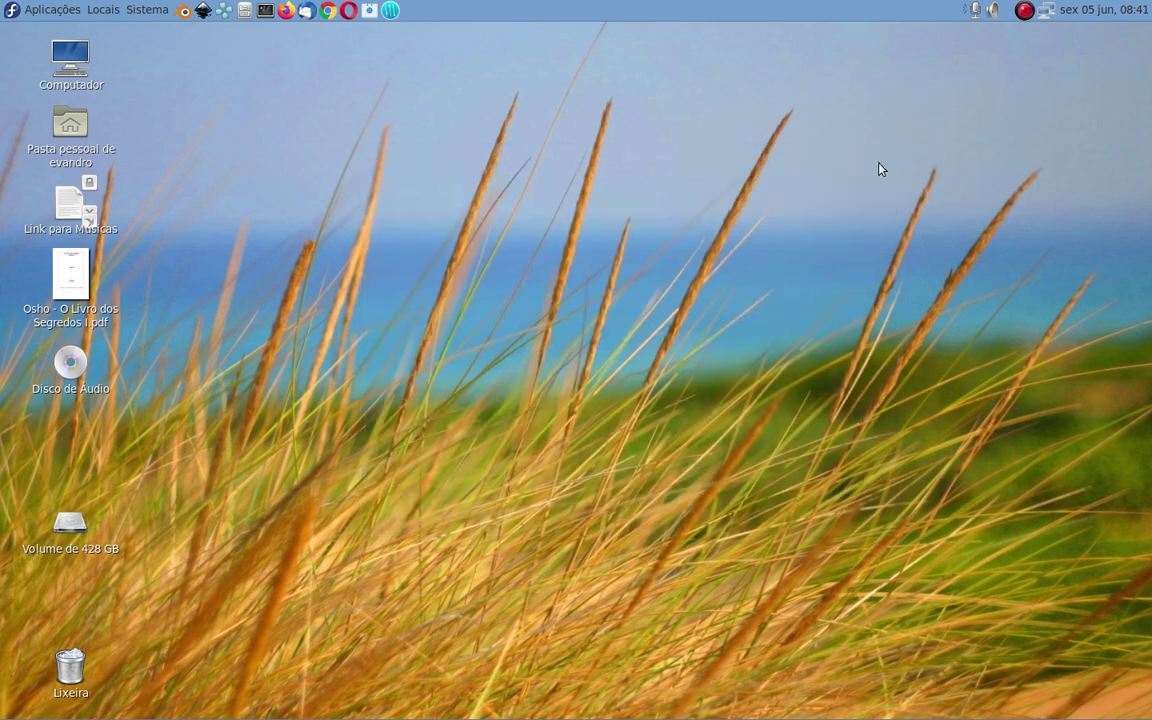